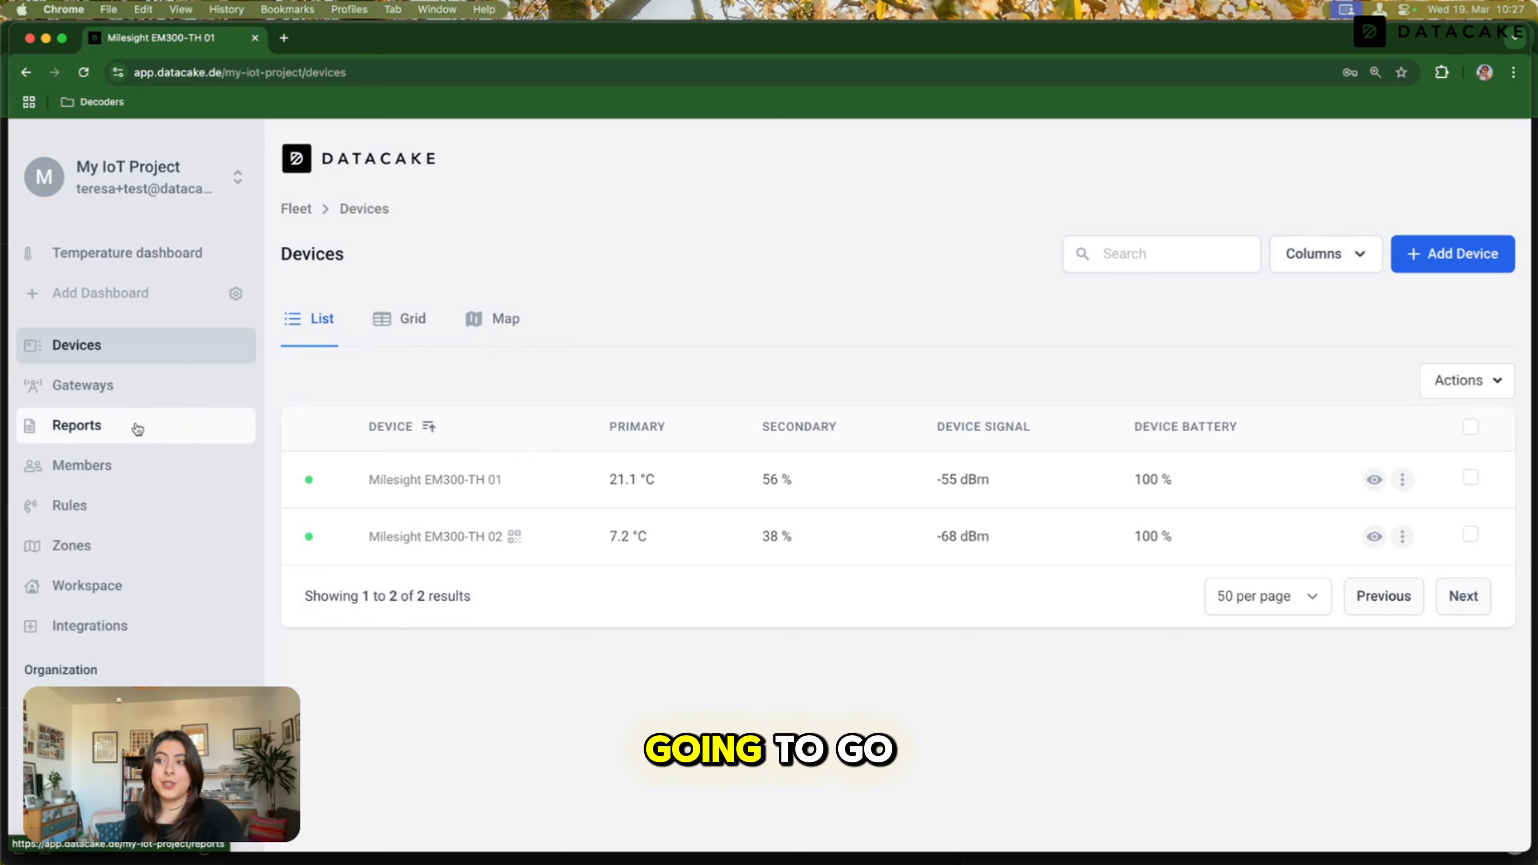
Start a new report and name it "Temperature report (monthly)".
{"action": "left_click", "coordinate": [100, 430]}
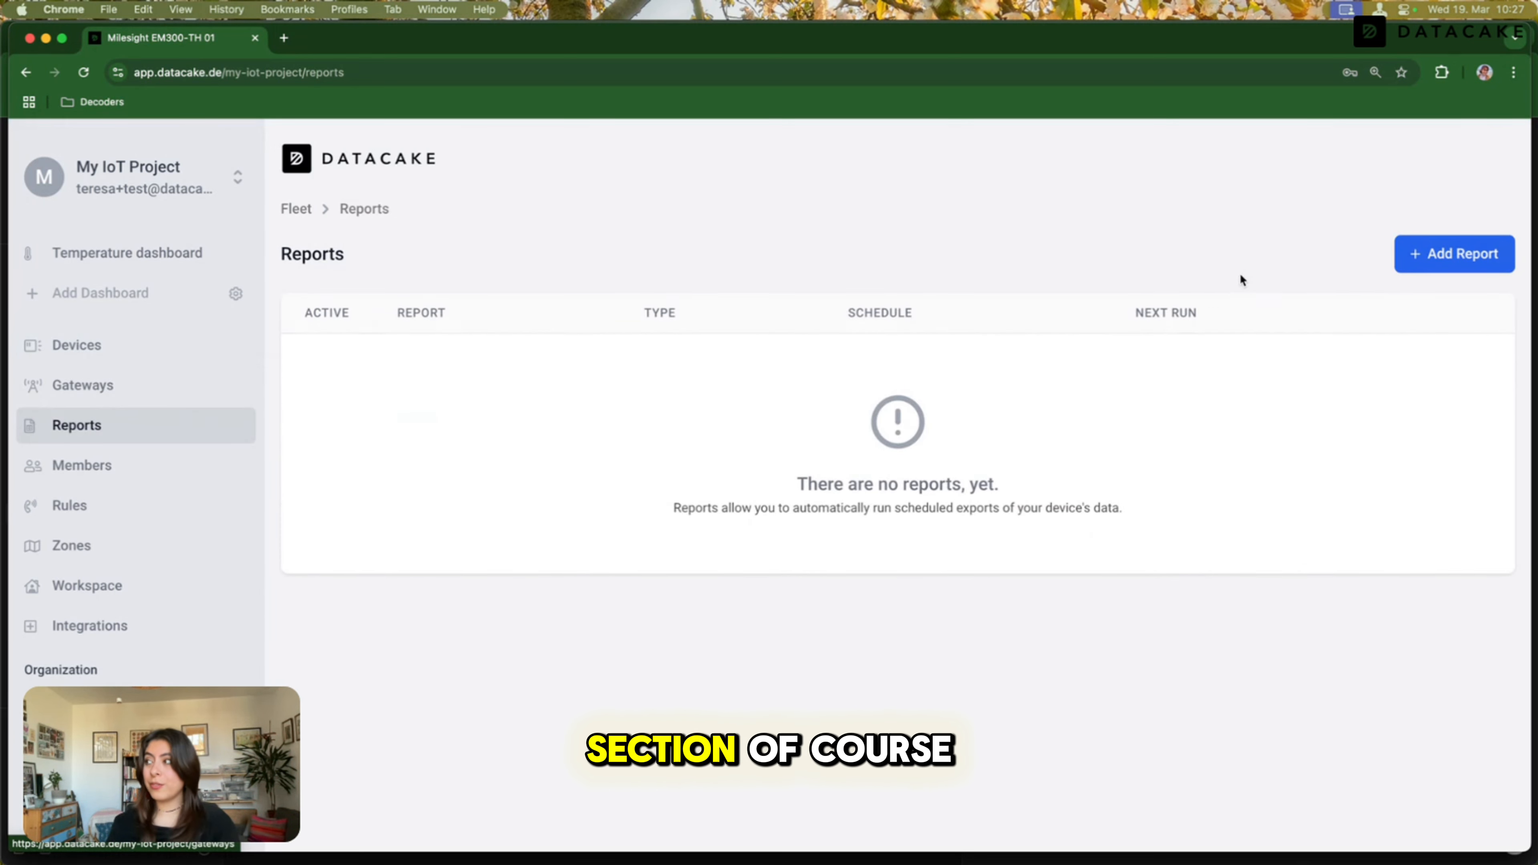
{"action": "left_click", "coordinate": [1451, 254]}
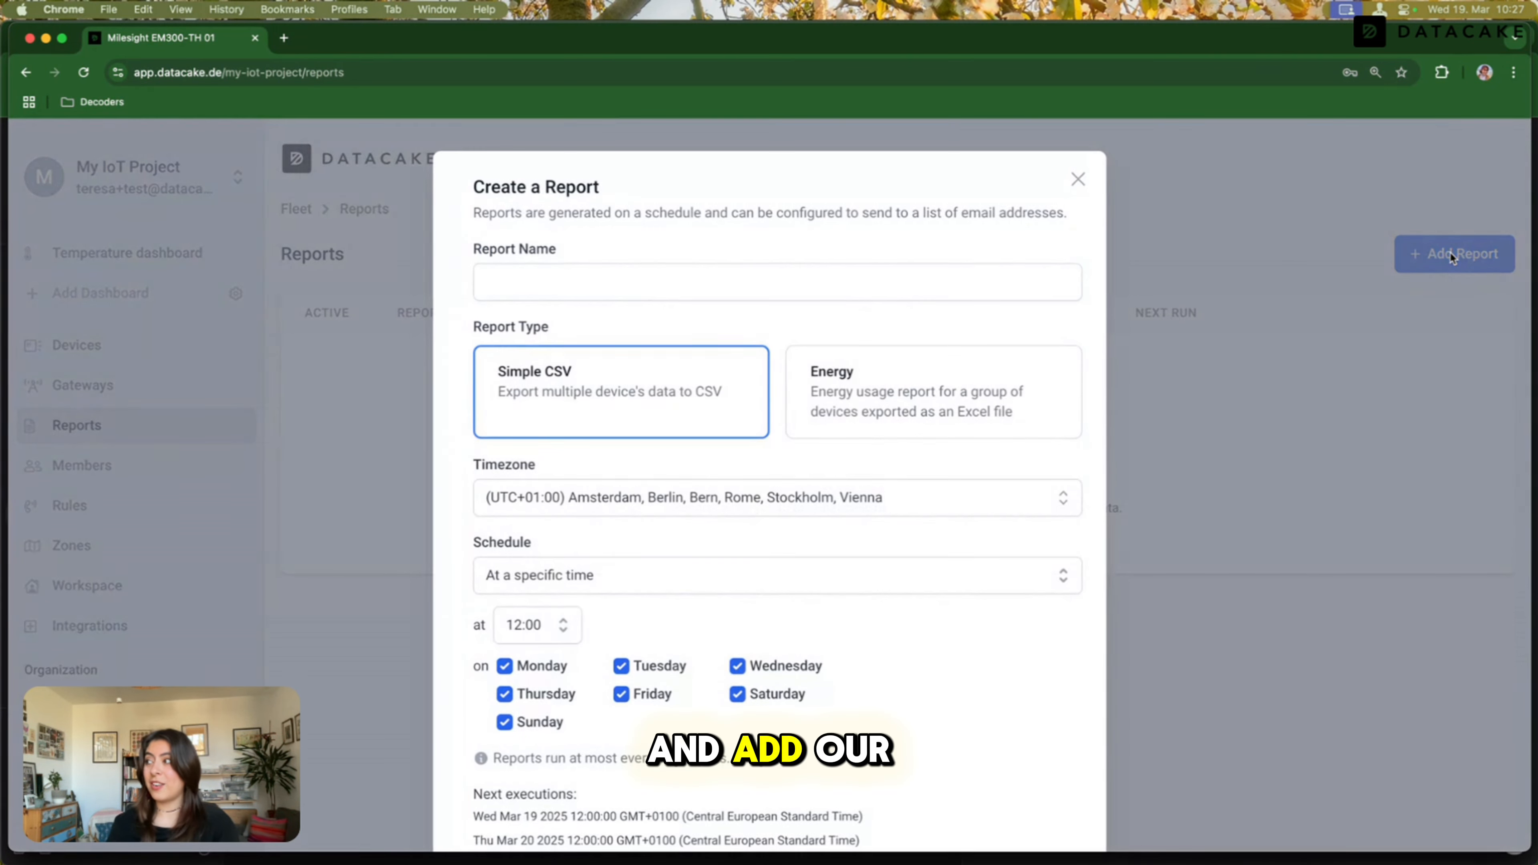
{"action": "left_click", "coordinate": [722, 279]}
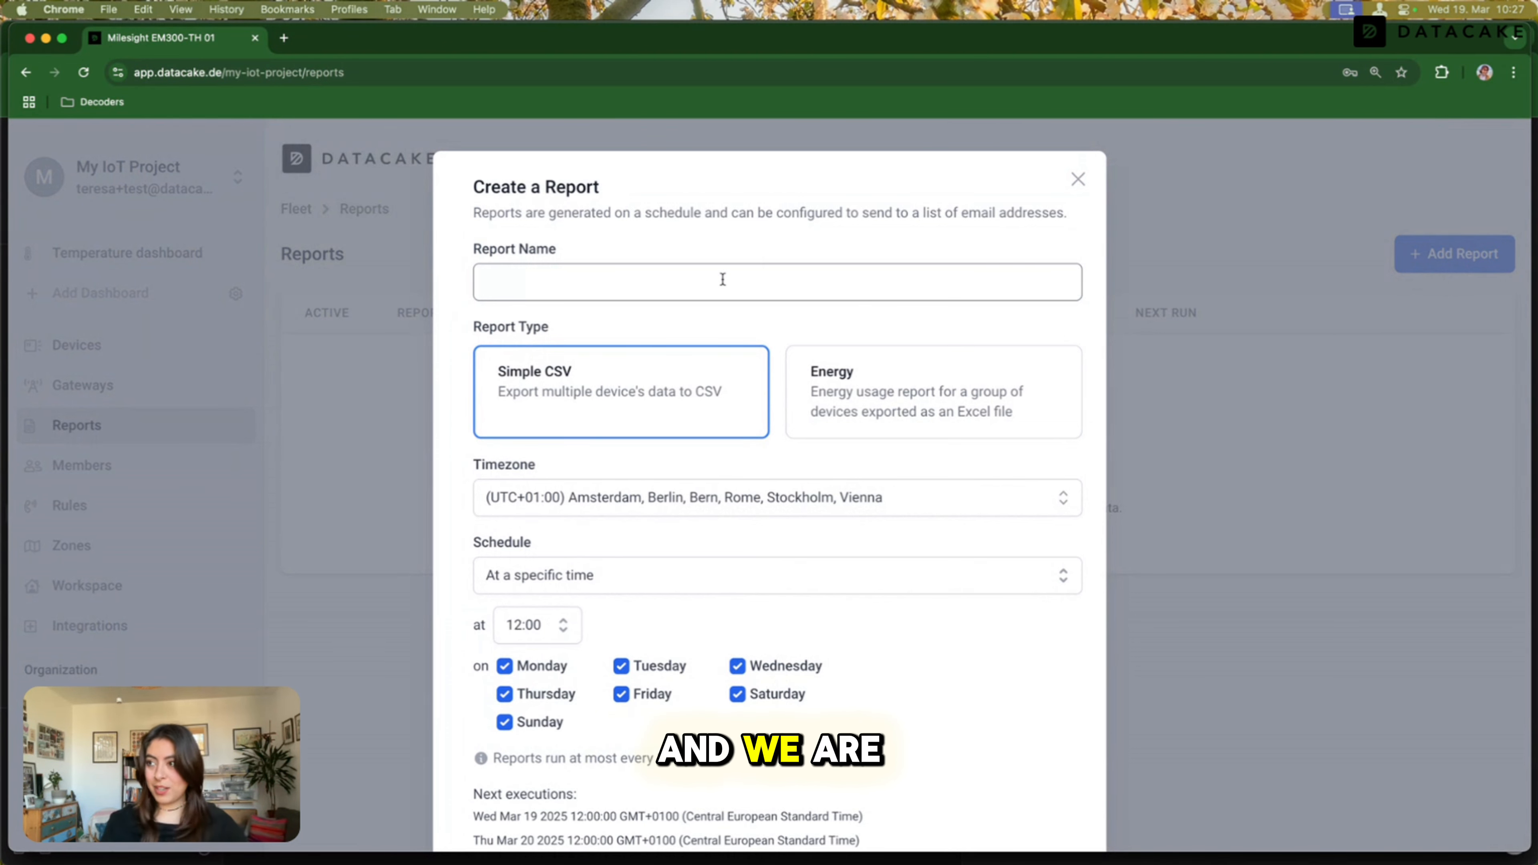
{"action": "type", "text": "Temperature"}
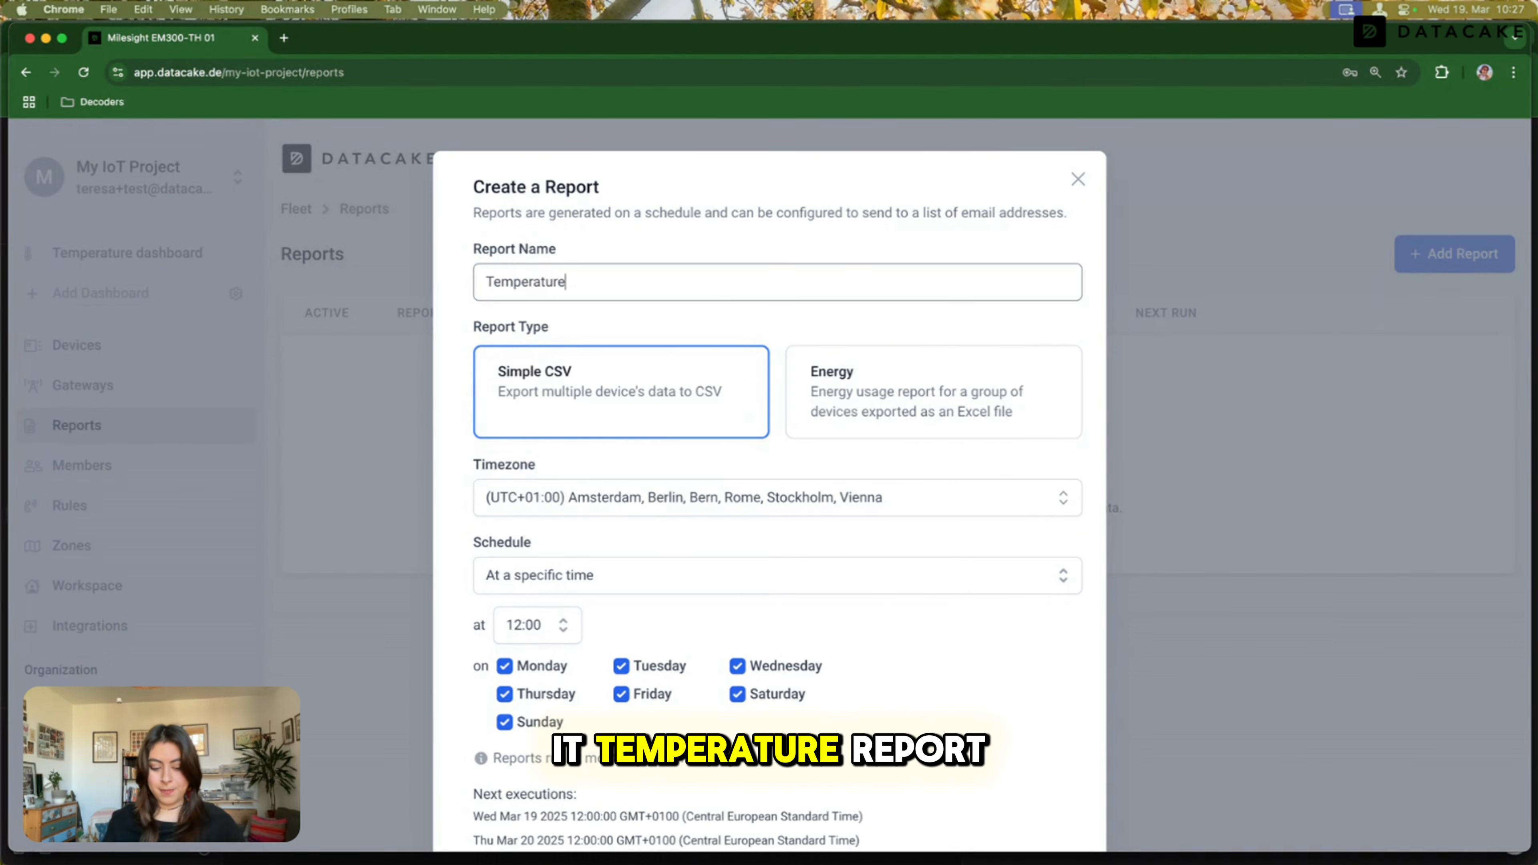
{"action": "type", "text": " report"}
{"action": "scroll", "coordinate": [648, 440], "scroll_direction": "down", "scroll_amount": 1}
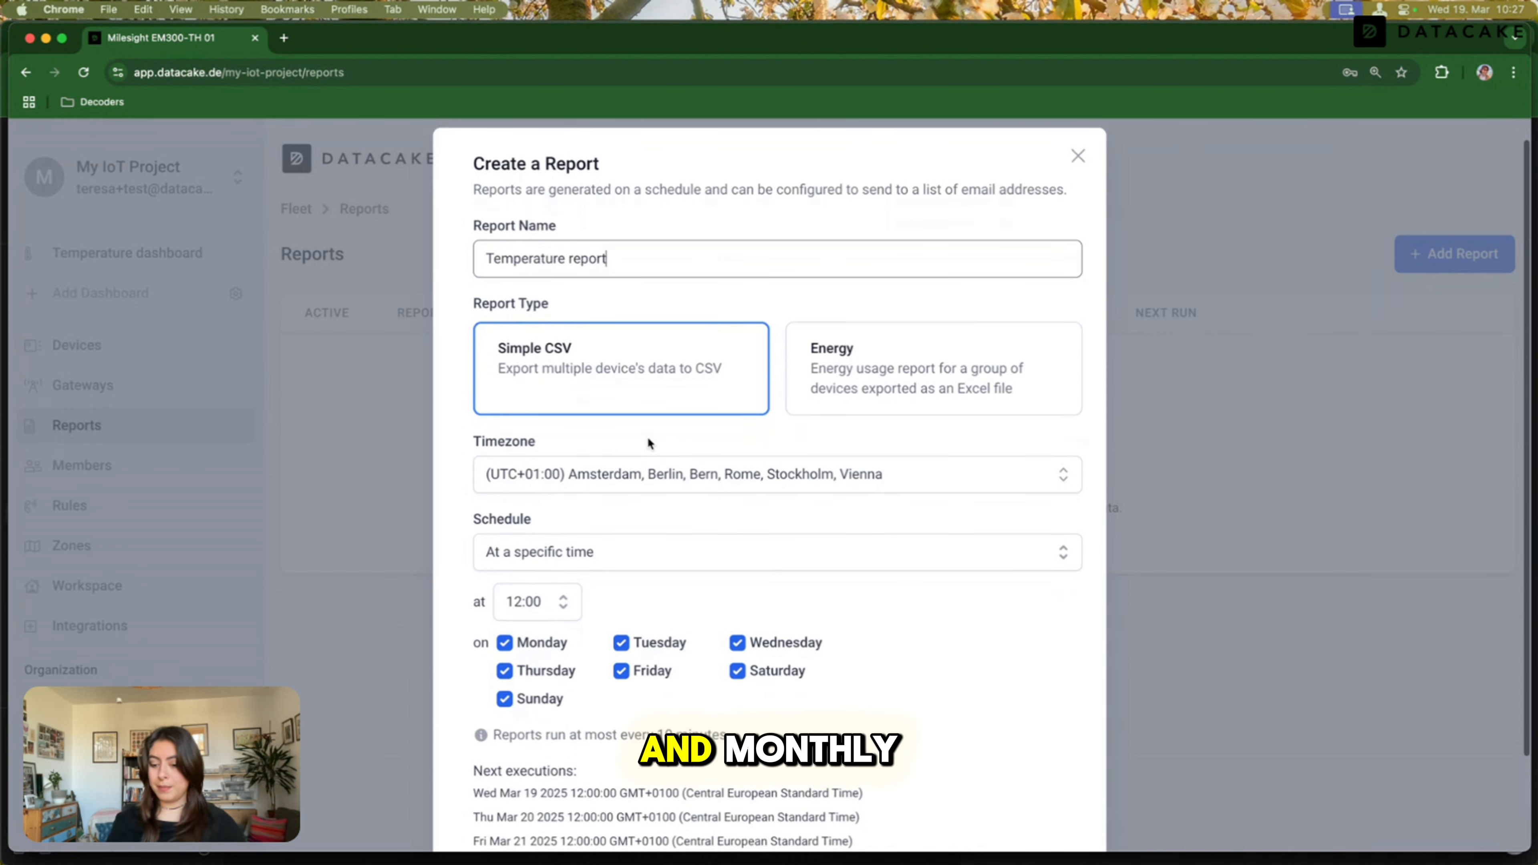
{"action": "type", "text": "(monthly)"}
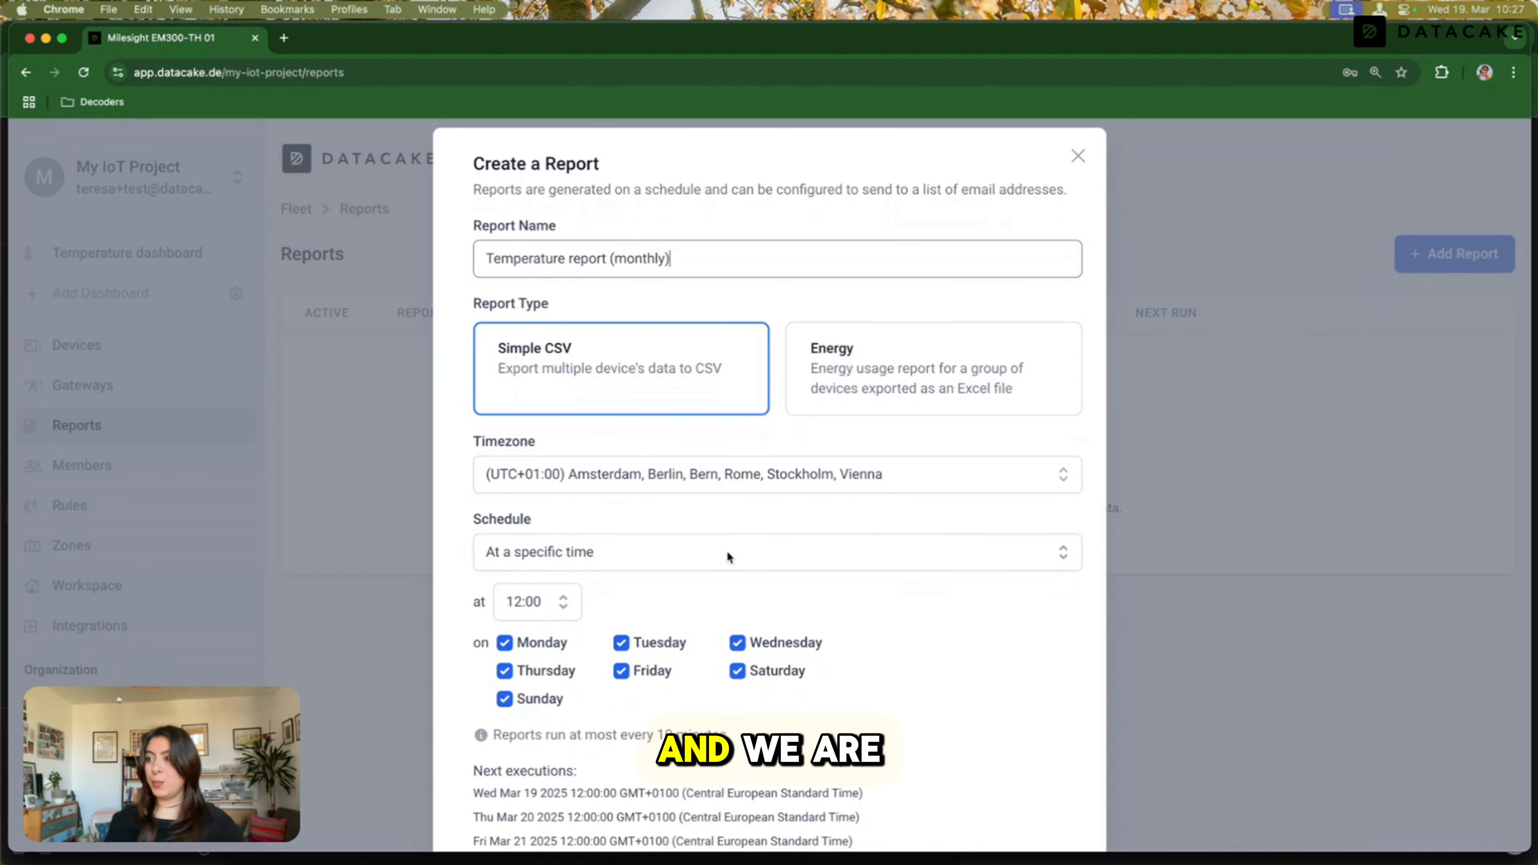
{"action": "scroll", "coordinate": [583, 364], "scroll_direction": "down", "scroll_amount": 1}
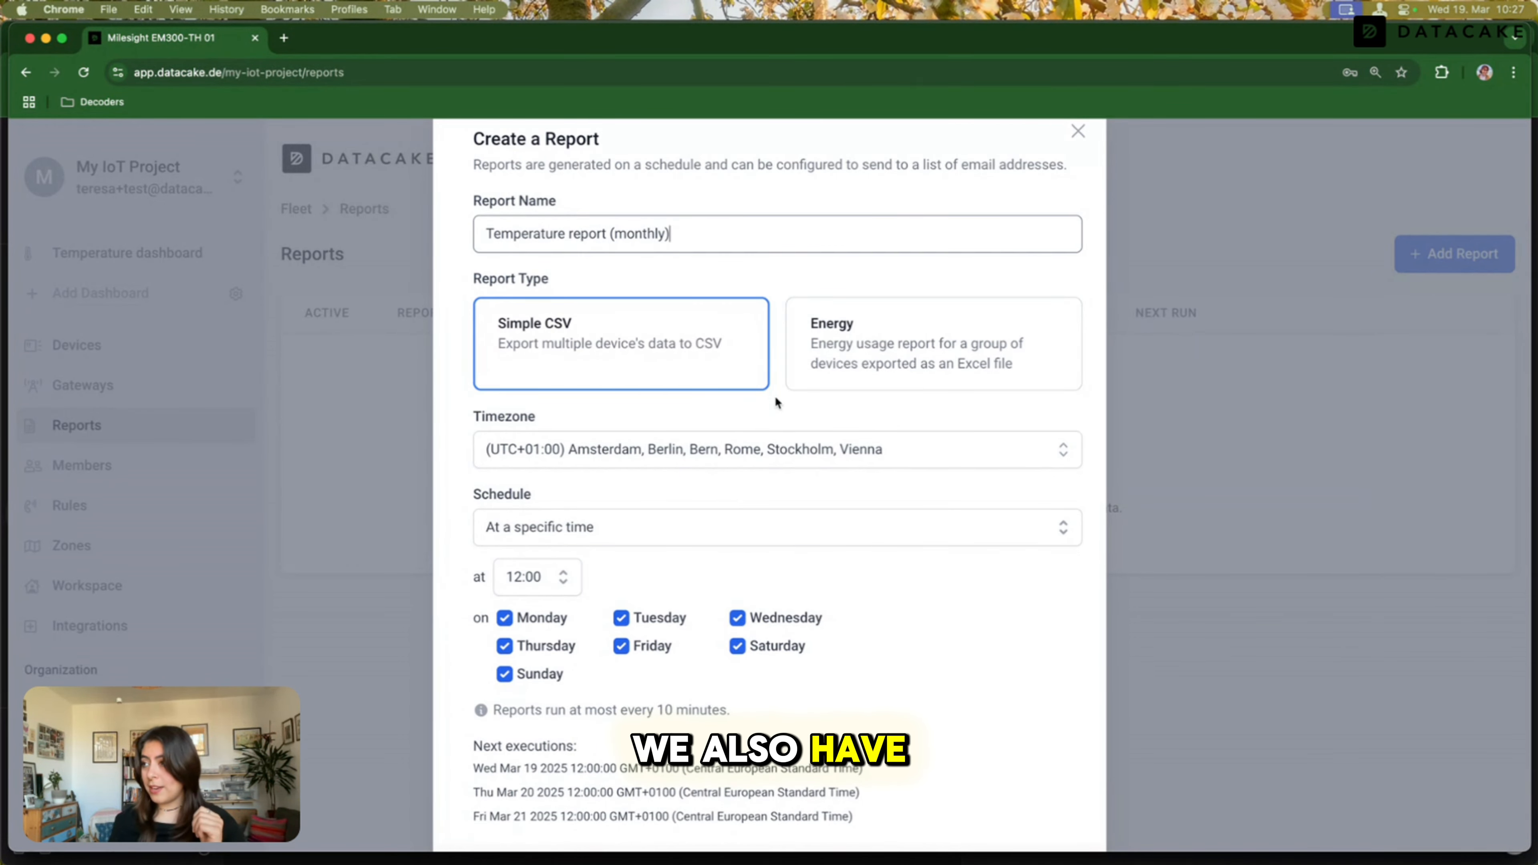
{"action": "scroll", "coordinate": [775, 397], "scroll_direction": "down", "scroll_amount": 2}
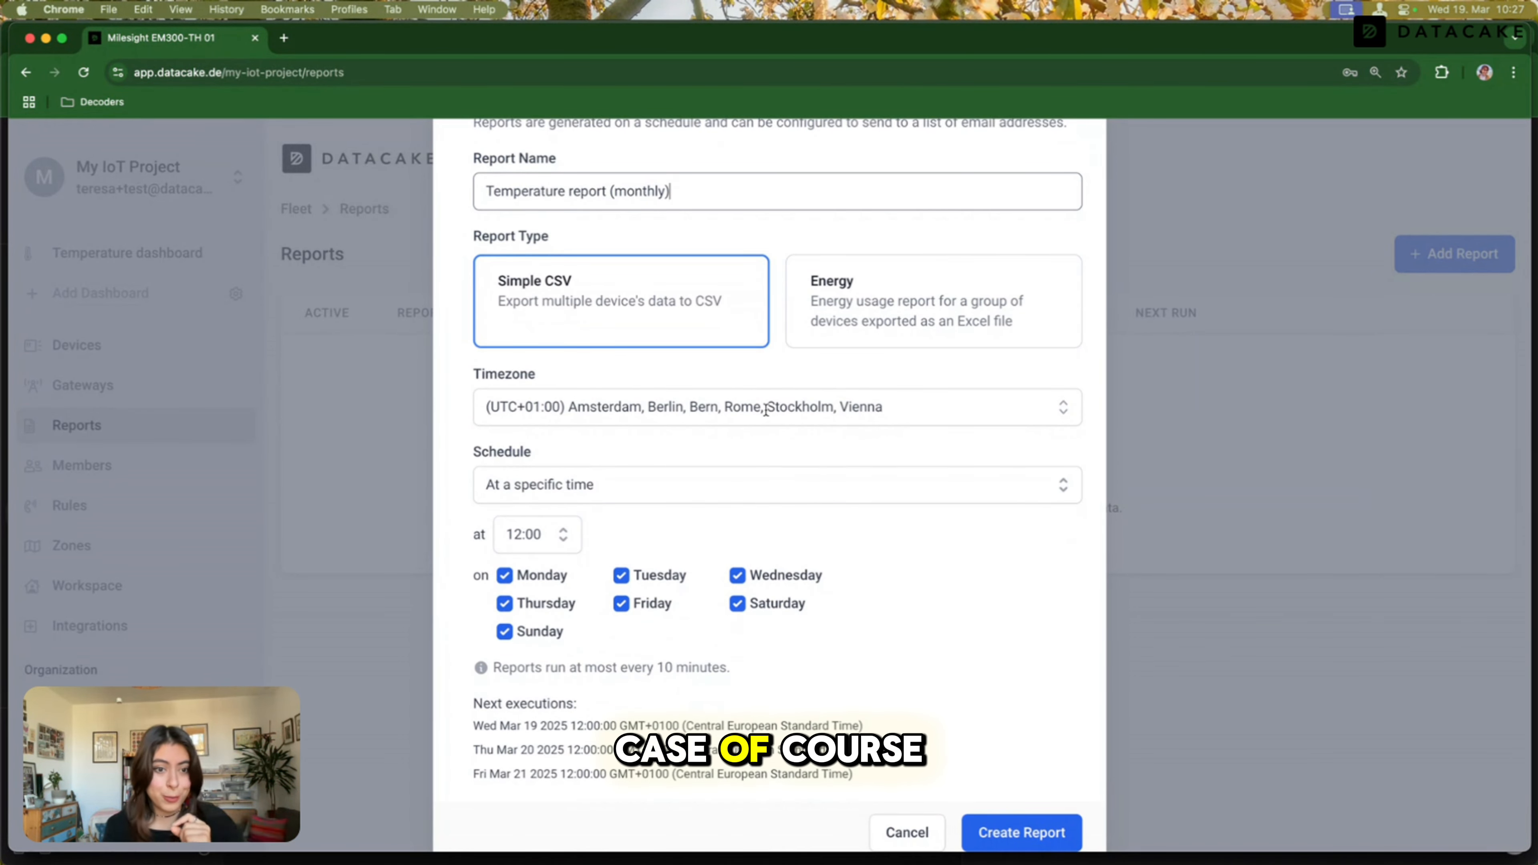
{"action": "scroll", "coordinate": [765, 410], "scroll_direction": "down", "scroll_amount": 2}
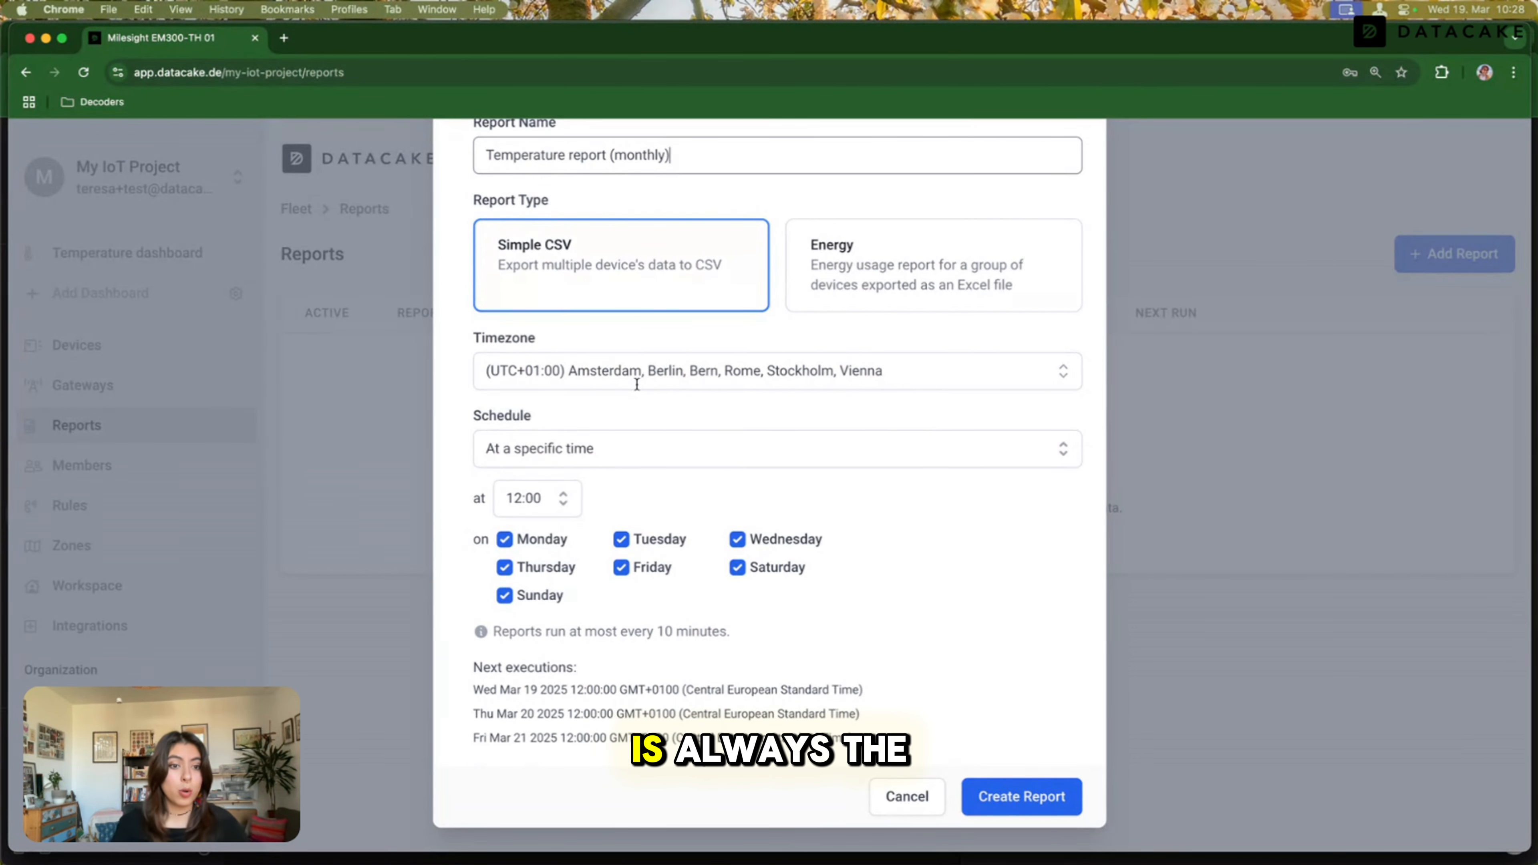
{"action": "scroll", "coordinate": [649, 424], "scroll_direction": "down", "scroll_amount": 1}
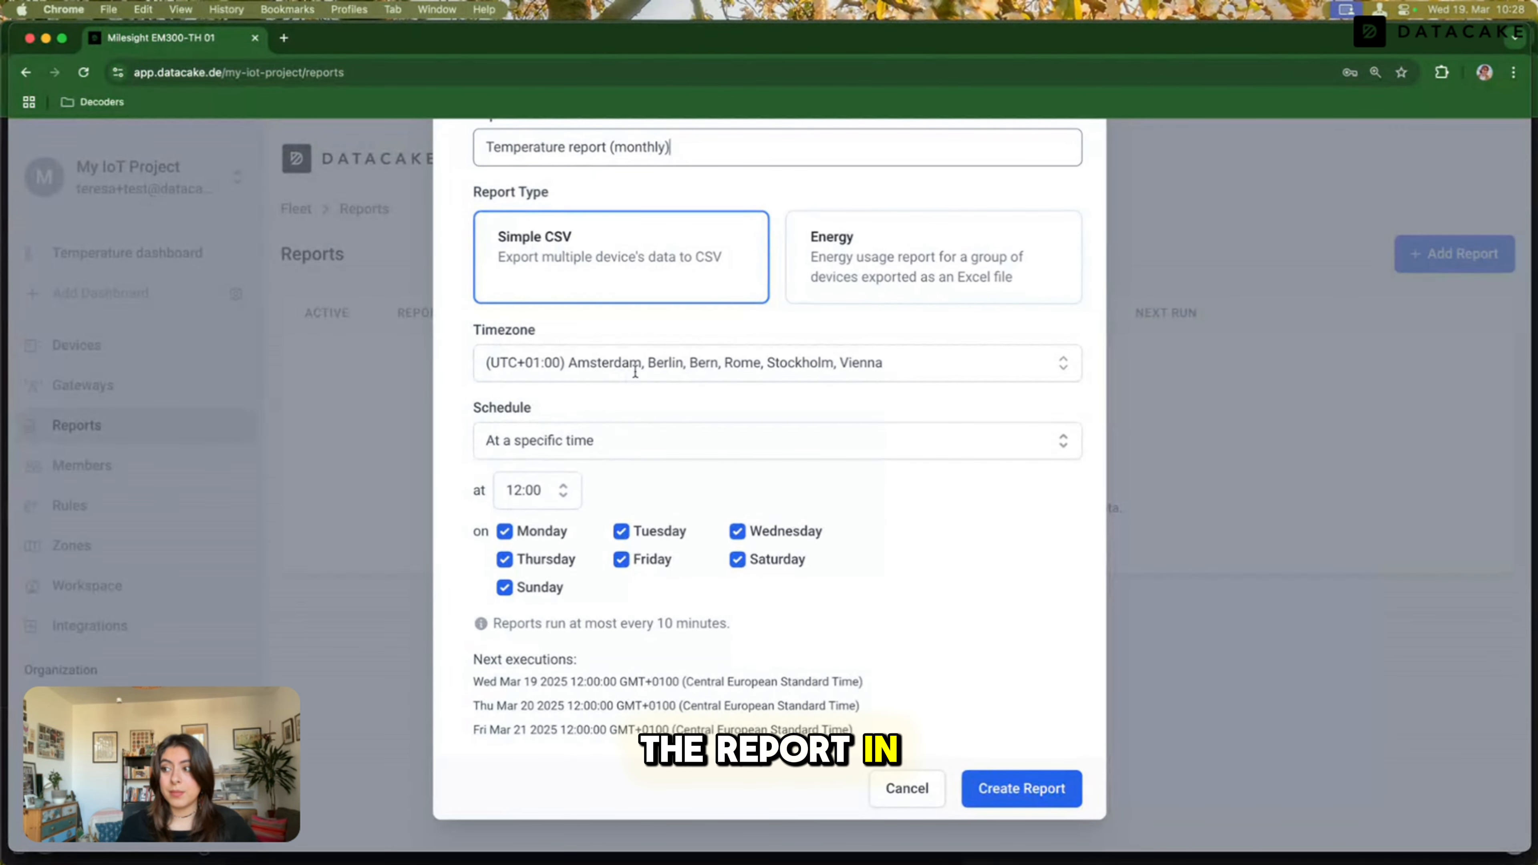
{"action": "left_click", "coordinate": [682, 366]}
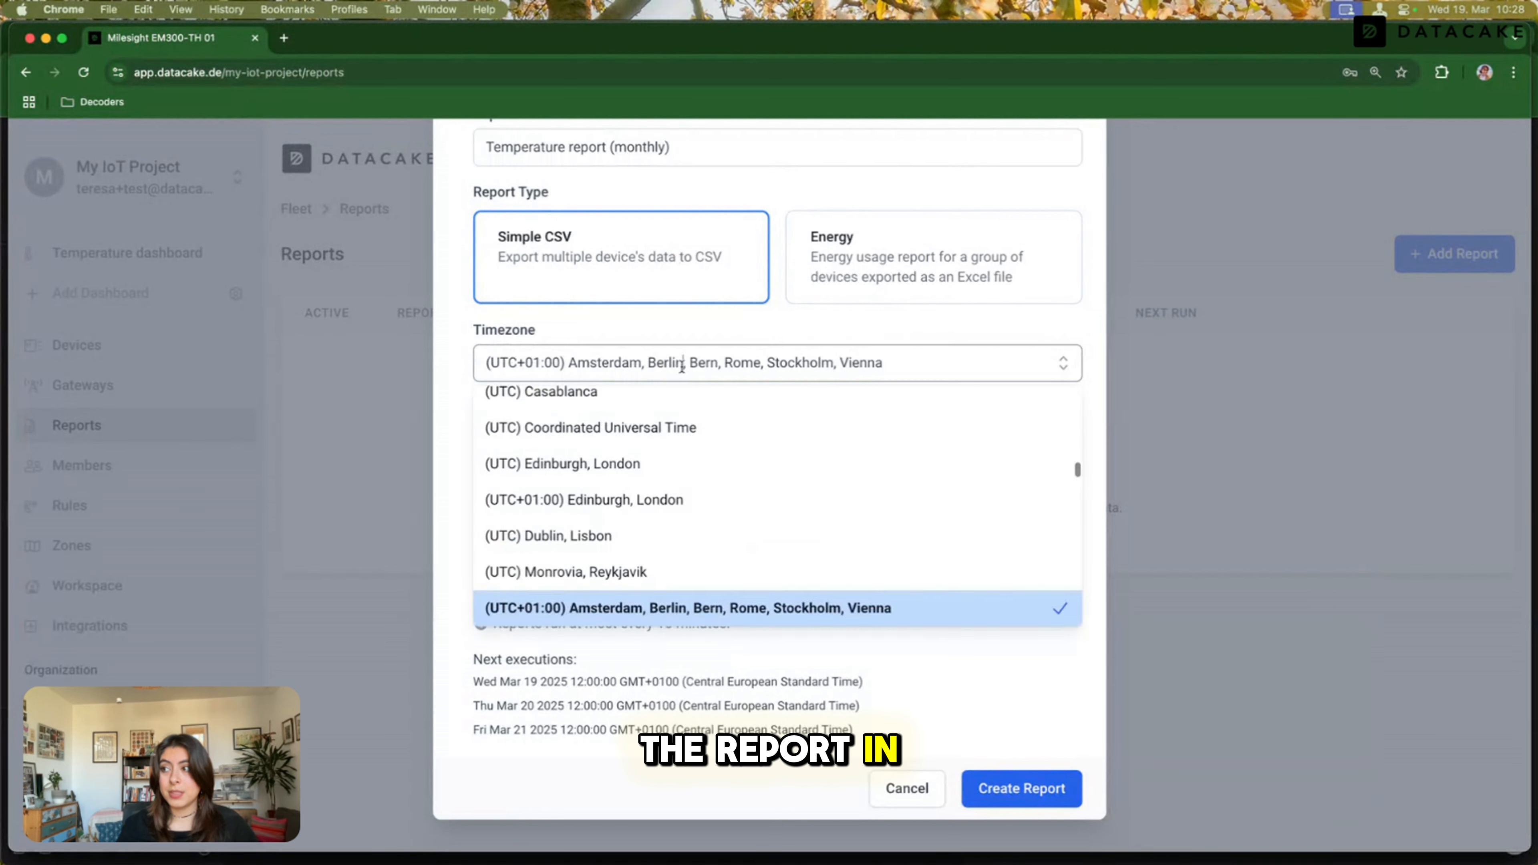
{"action": "left_click", "coordinate": [715, 338]}
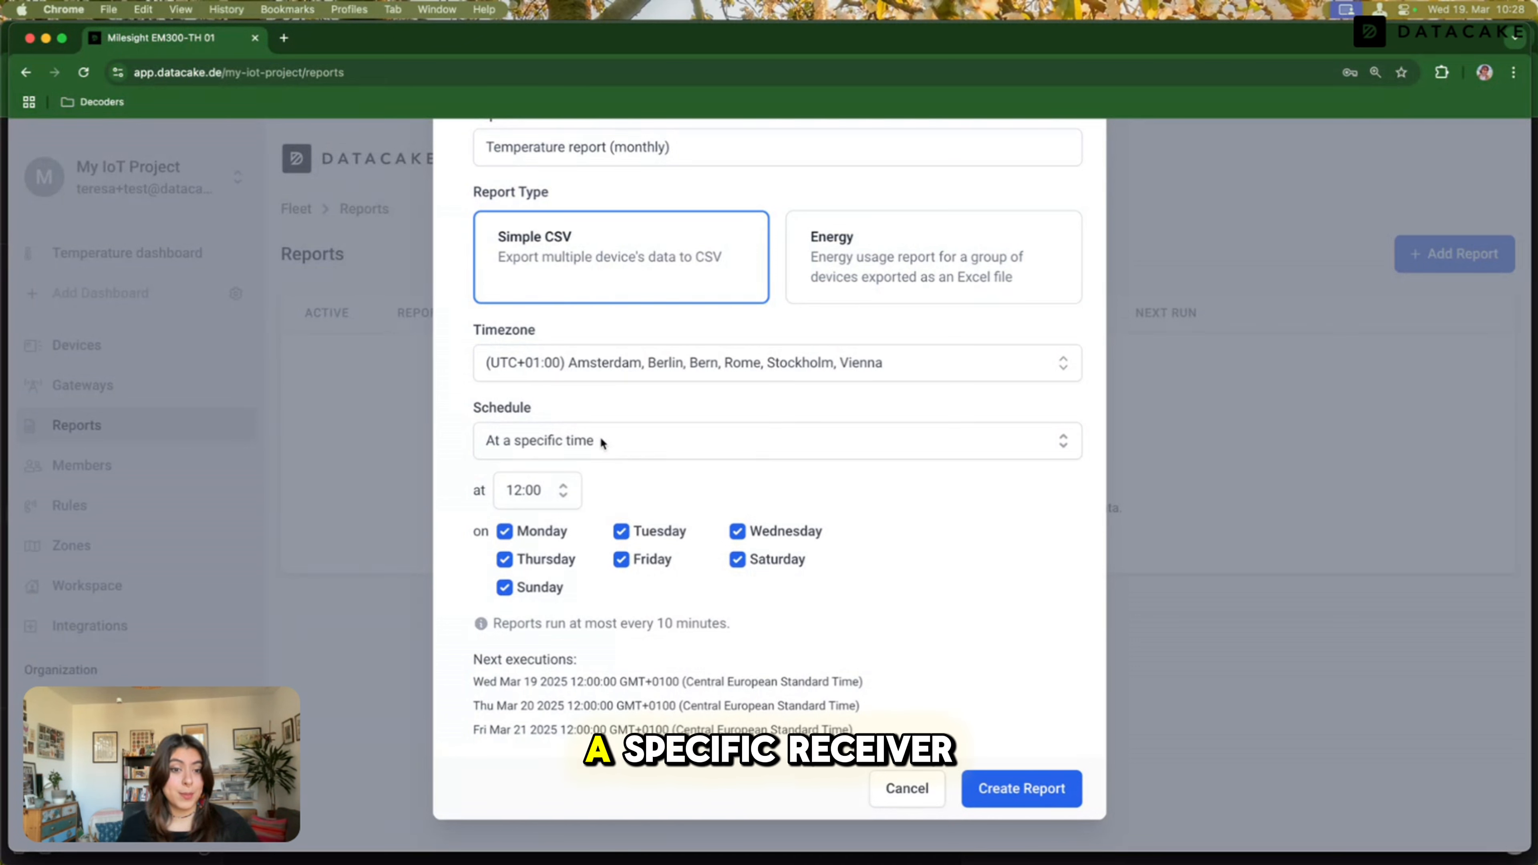
Schedule the report for 08:00 on Mondays only, and create it.
{"action": "left_click", "coordinate": [571, 440]}
{"action": "left_click", "coordinate": [565, 492]}
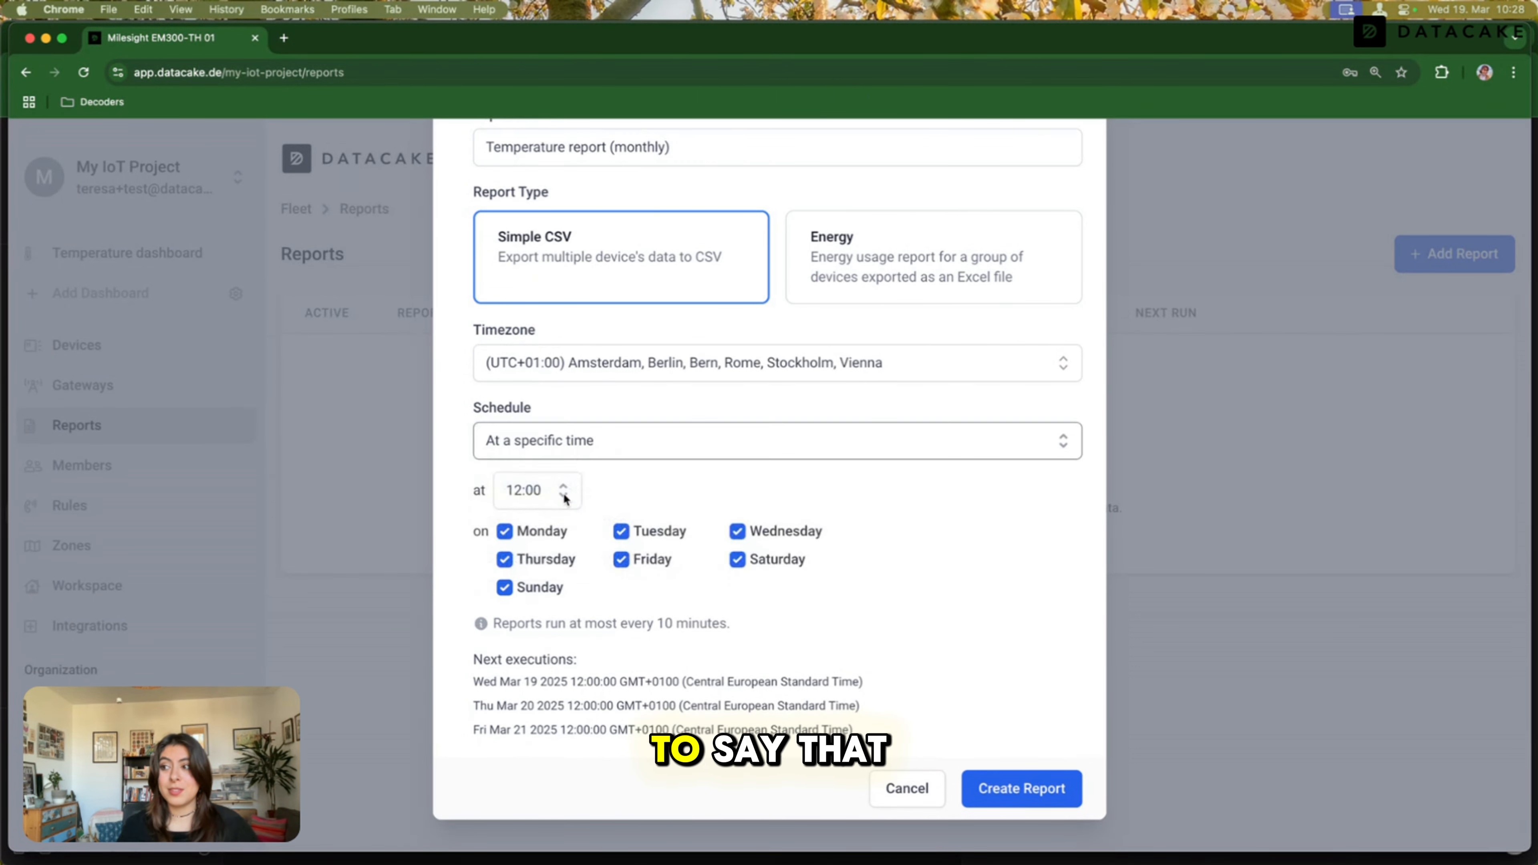
{"action": "left_click", "coordinate": [504, 559]}
{"action": "left_click", "coordinate": [504, 587]}
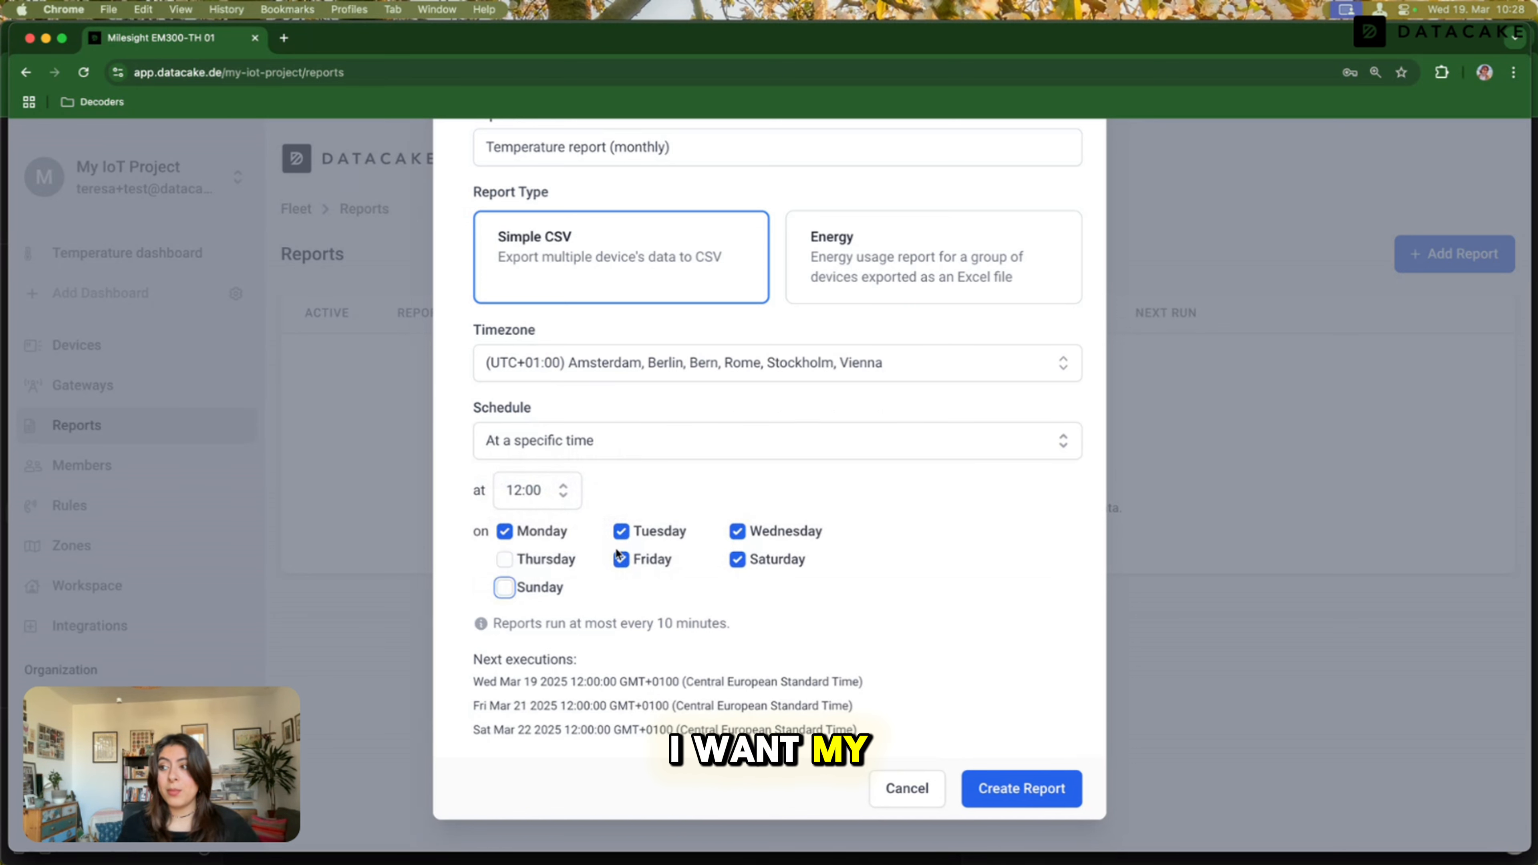
{"action": "left_click", "coordinate": [621, 559]}
{"action": "left_click", "coordinate": [622, 533]}
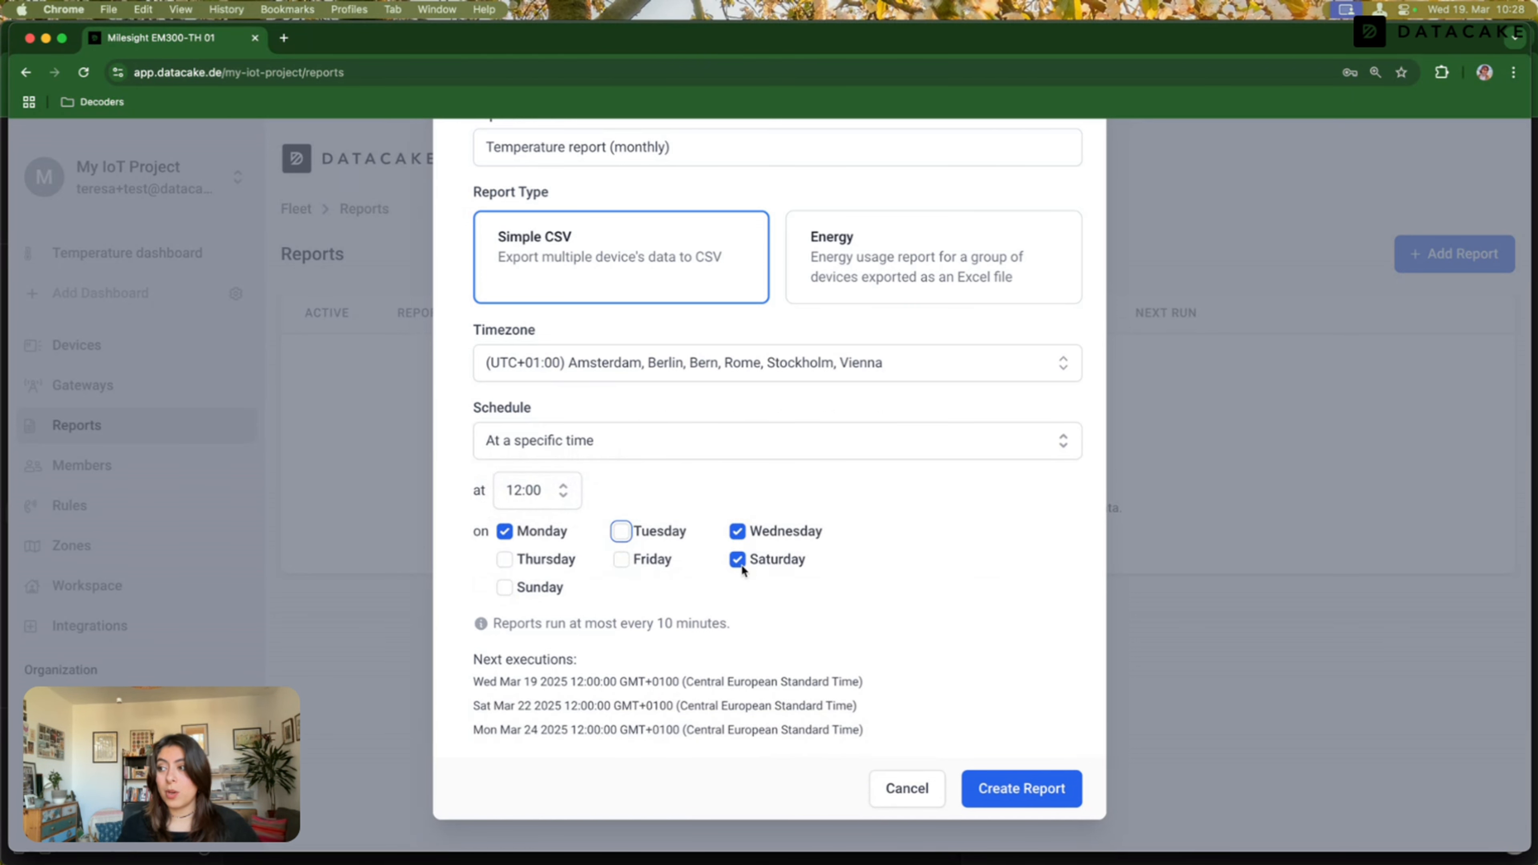
{"action": "left_click", "coordinate": [739, 561]}
{"action": "left_click", "coordinate": [738, 532]}
{"action": "left_click", "coordinate": [533, 491]}
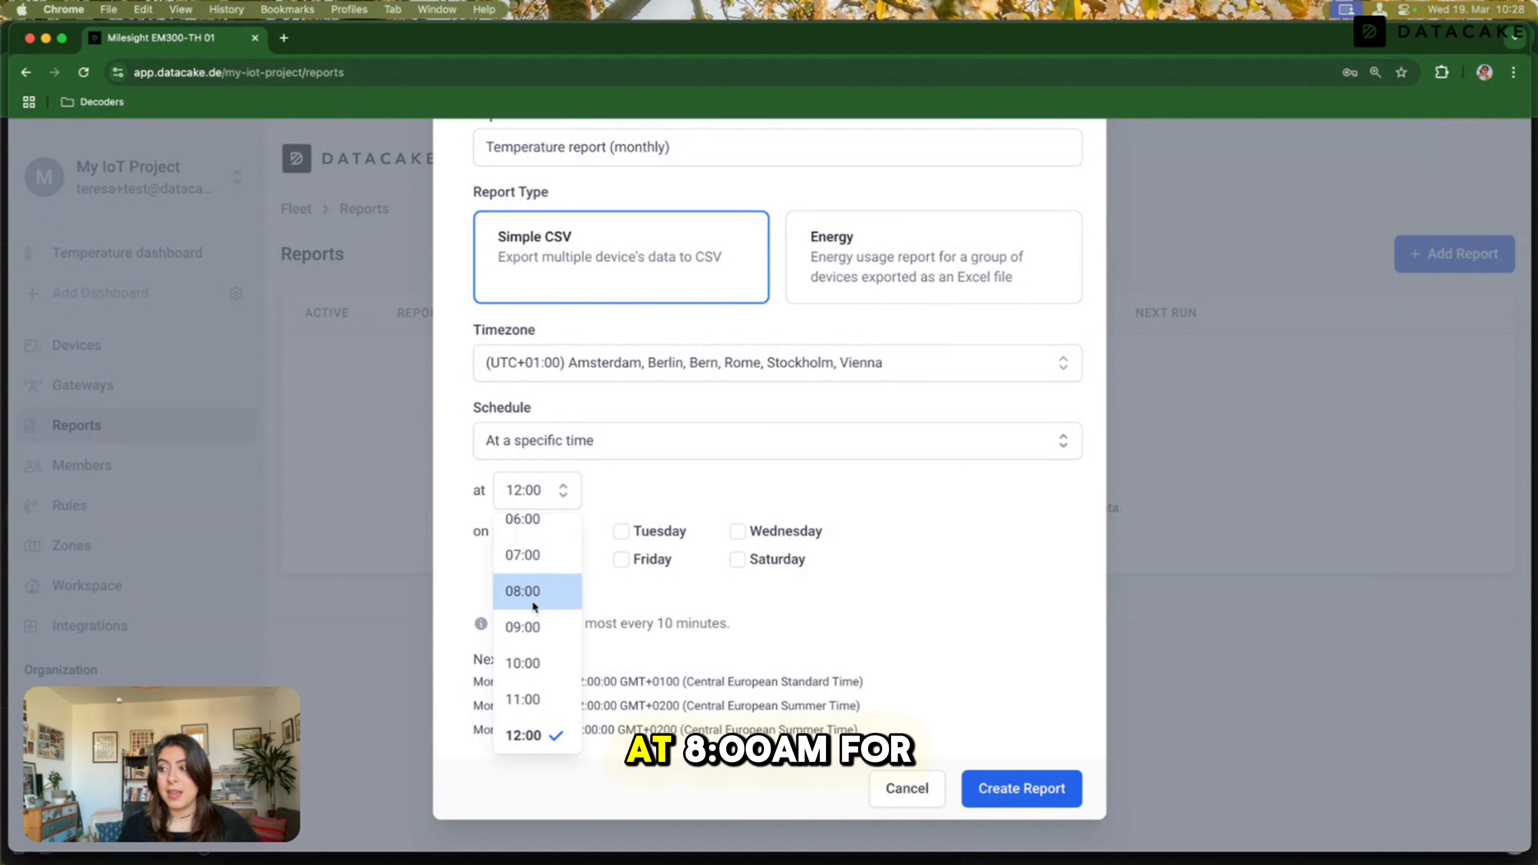
{"action": "left_click", "coordinate": [532, 599]}
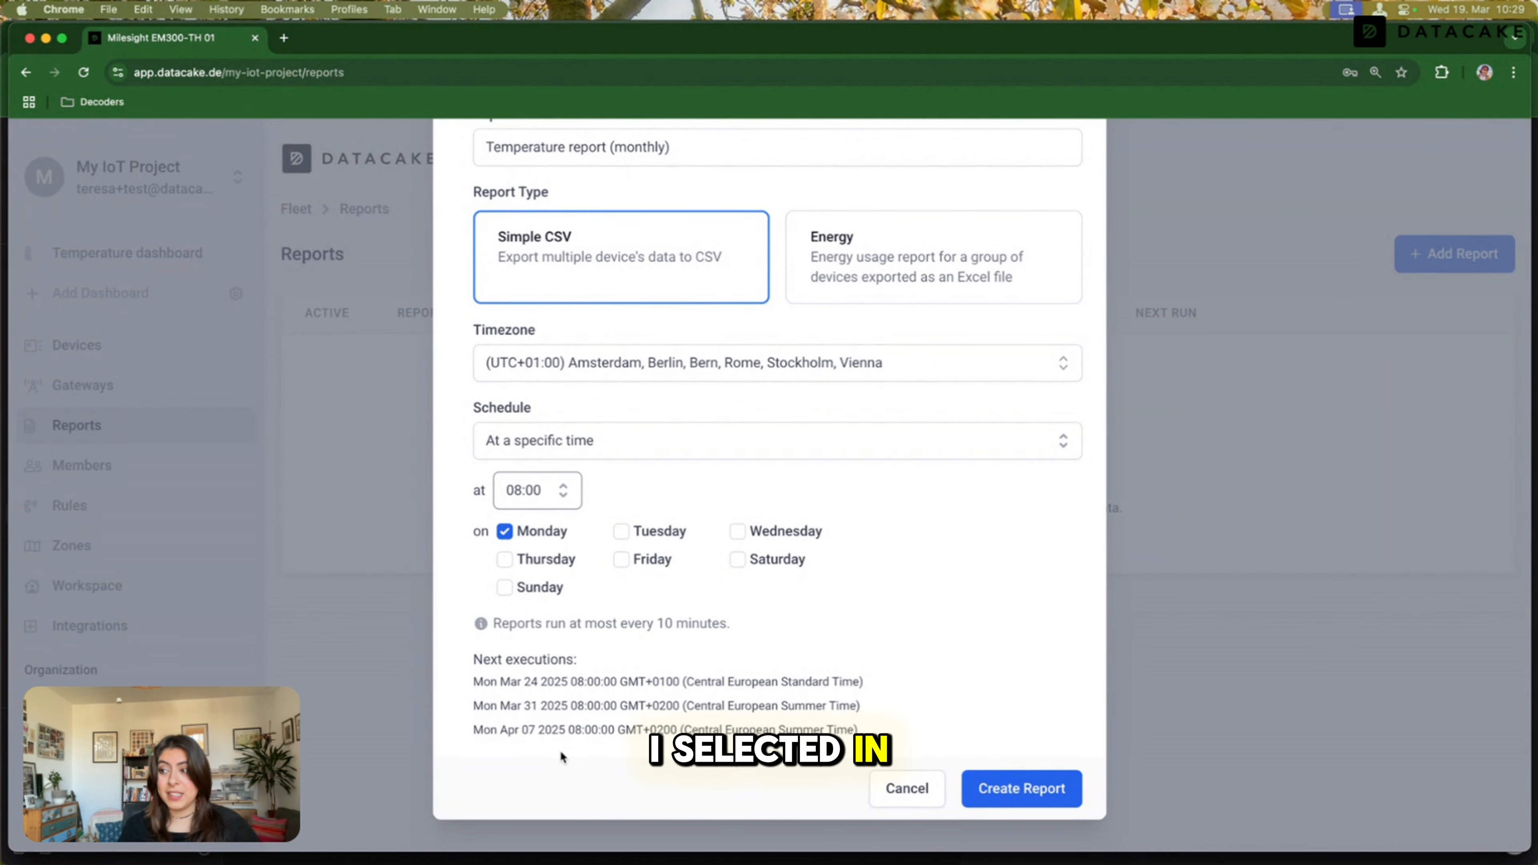
{"action": "left_click", "coordinate": [1014, 791]}
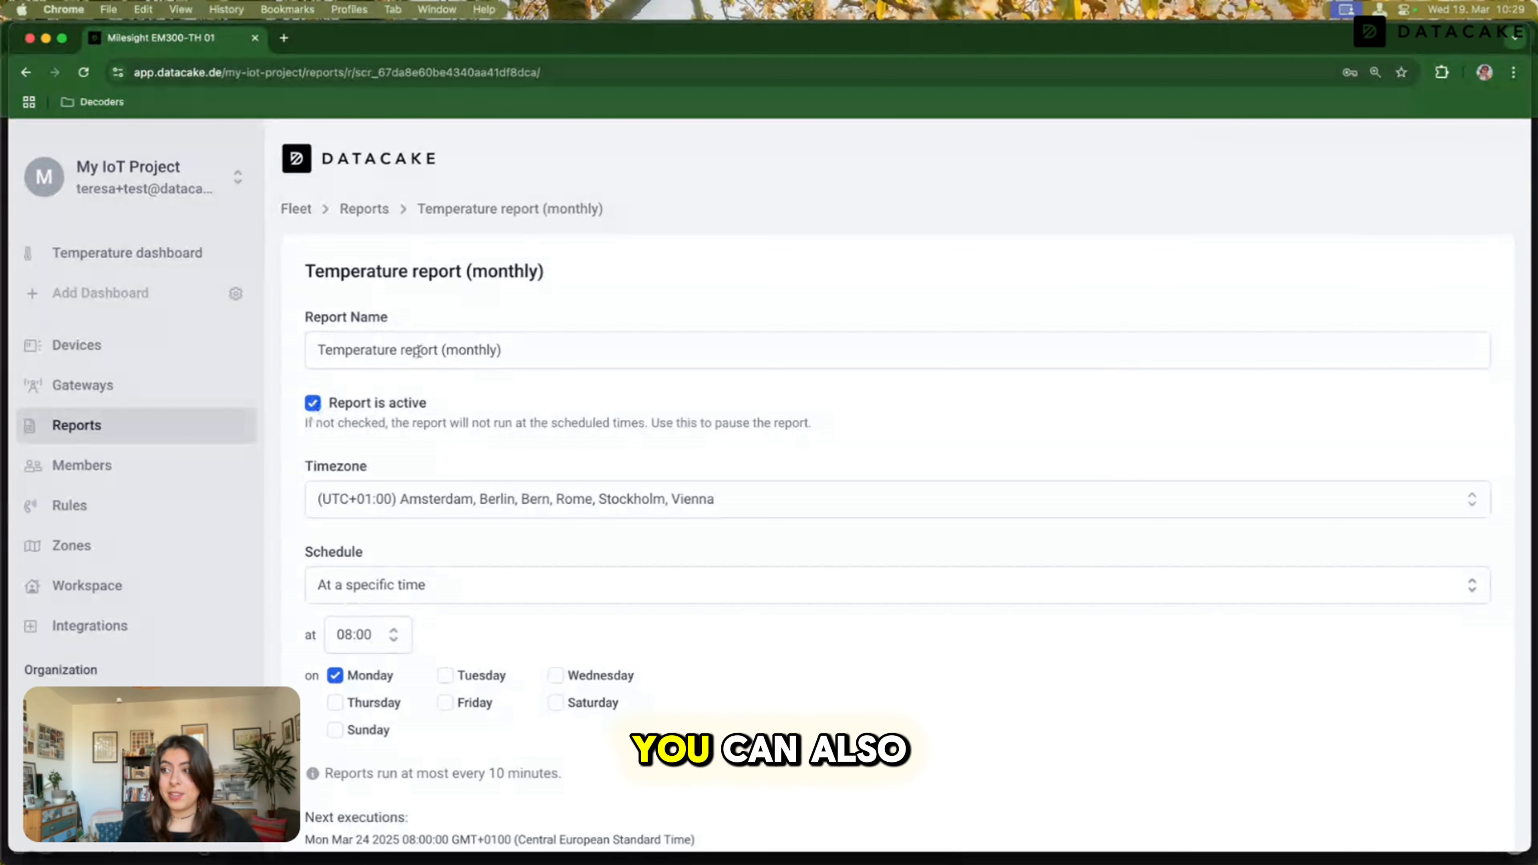
Add Friday to the report's schedule days and remove it again.
{"action": "scroll", "coordinate": [456, 462], "scroll_direction": "down", "scroll_amount": 6}
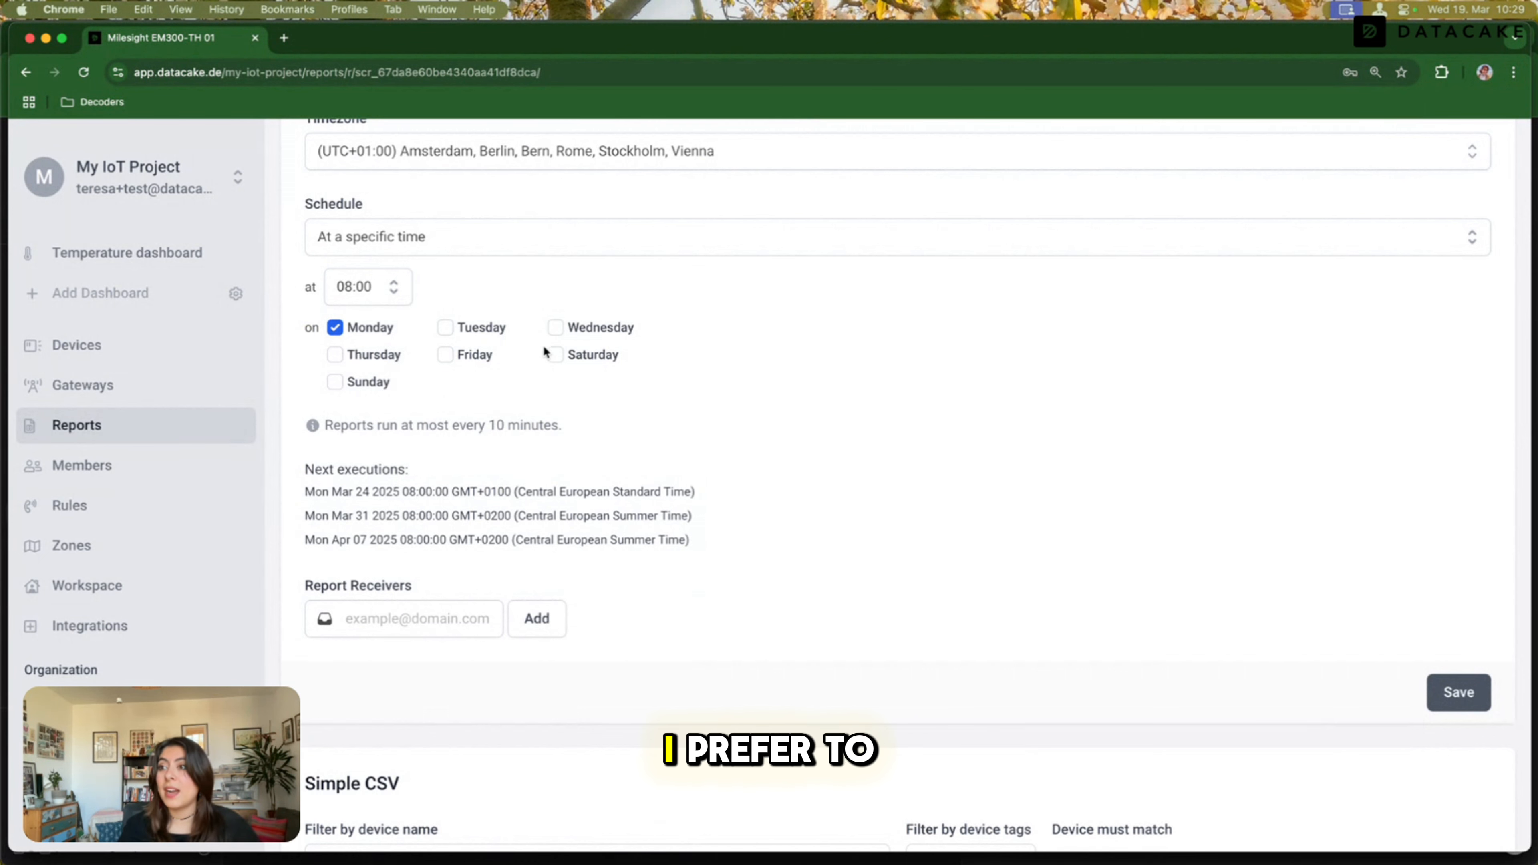
{"action": "left_click", "coordinate": [445, 355]}
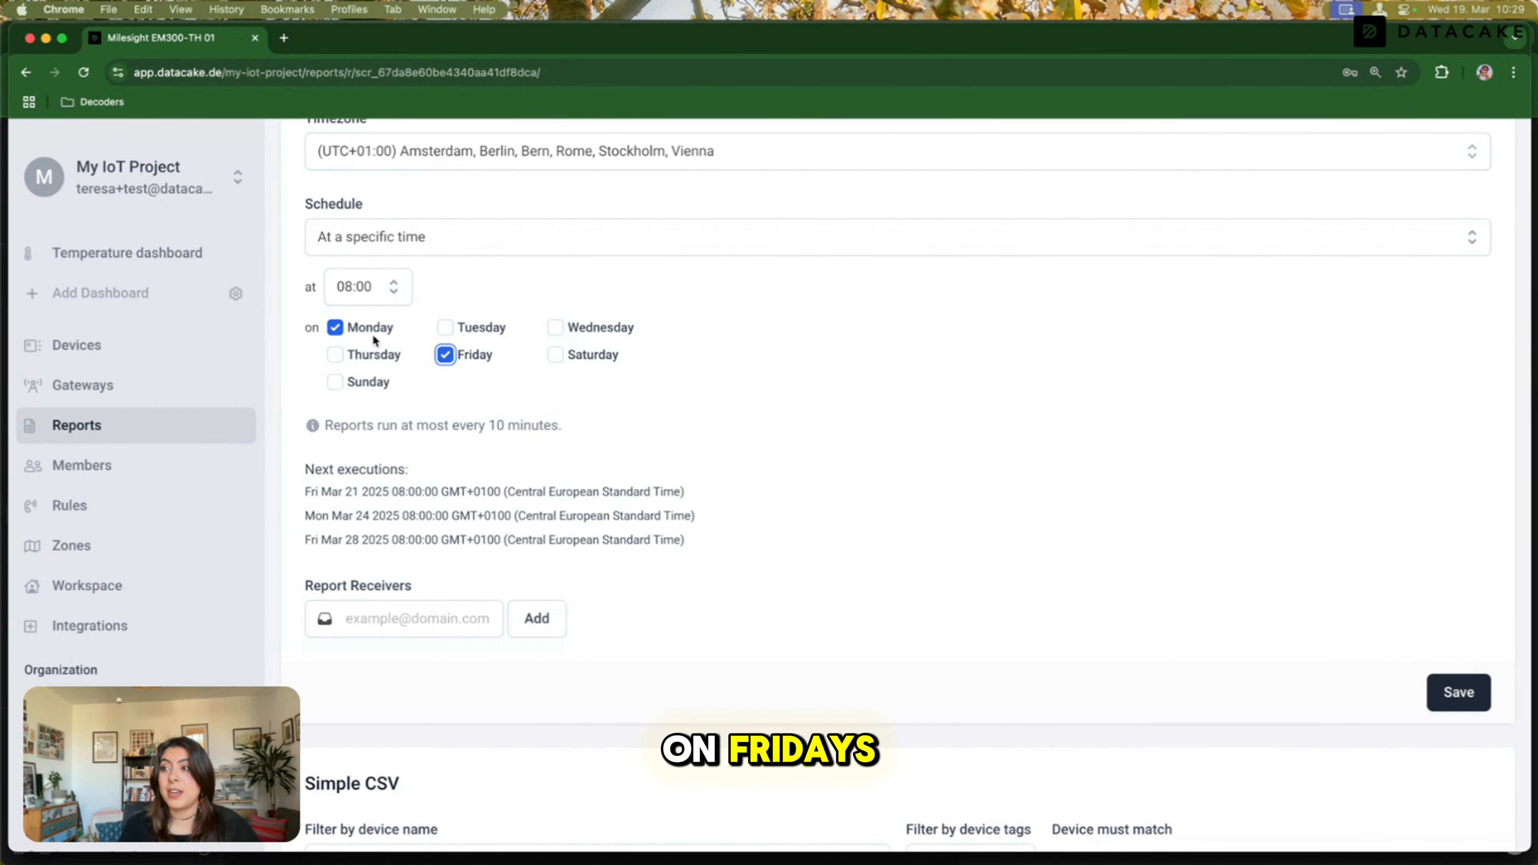
{"action": "left_click", "coordinate": [450, 353]}
Add the suggested workspace member's e-mail as a report receiver and save the report.
{"action": "scroll", "coordinate": [440, 509], "scroll_direction": "down", "scroll_amount": 3}
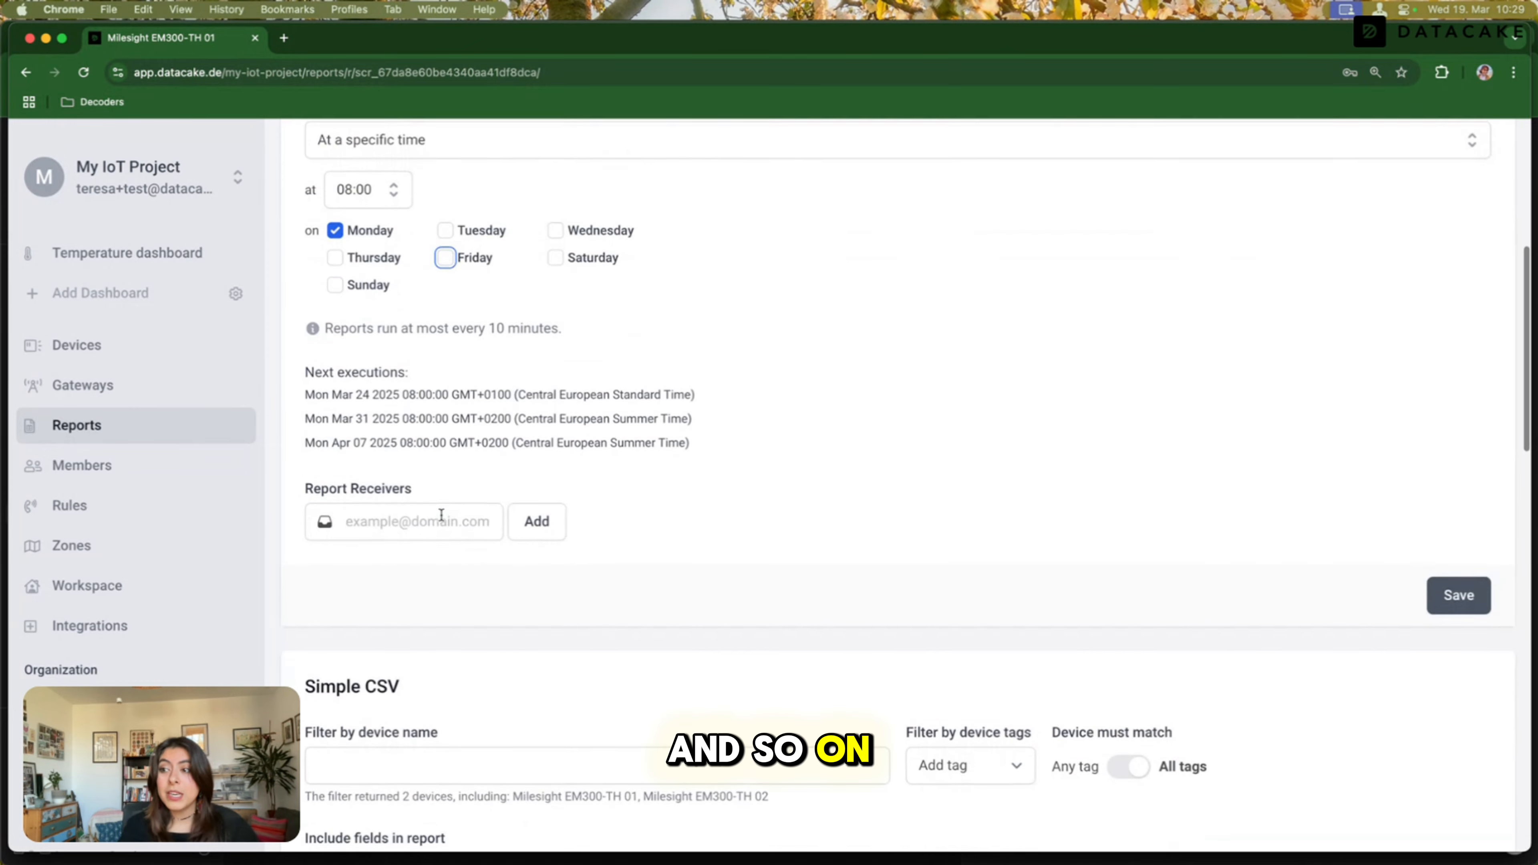
{"action": "left_click", "coordinate": [386, 520]}
{"action": "type", "text": "tere"}
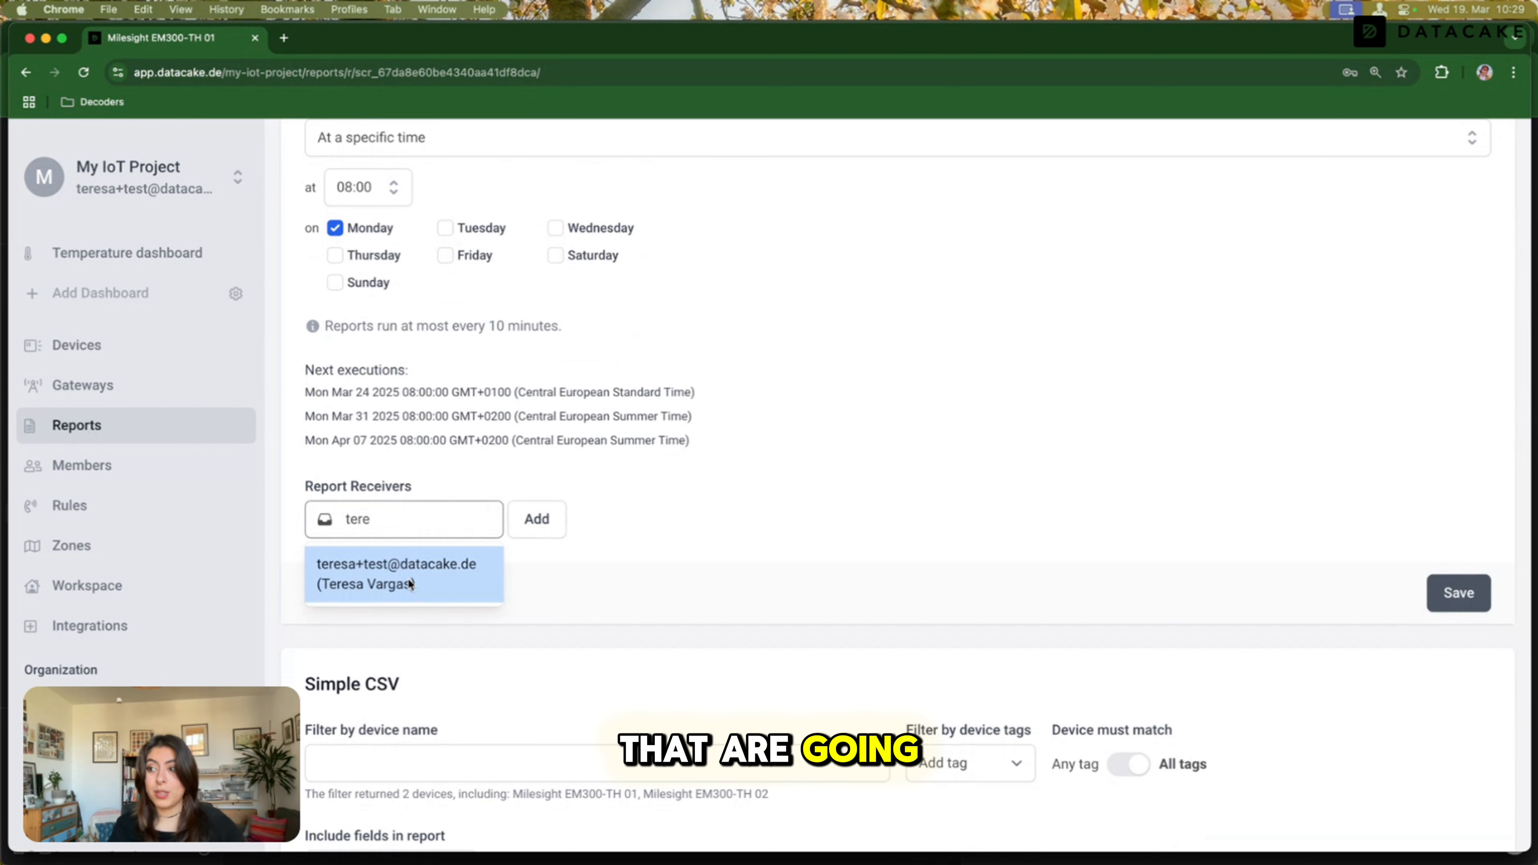
{"action": "left_click", "coordinate": [408, 577]}
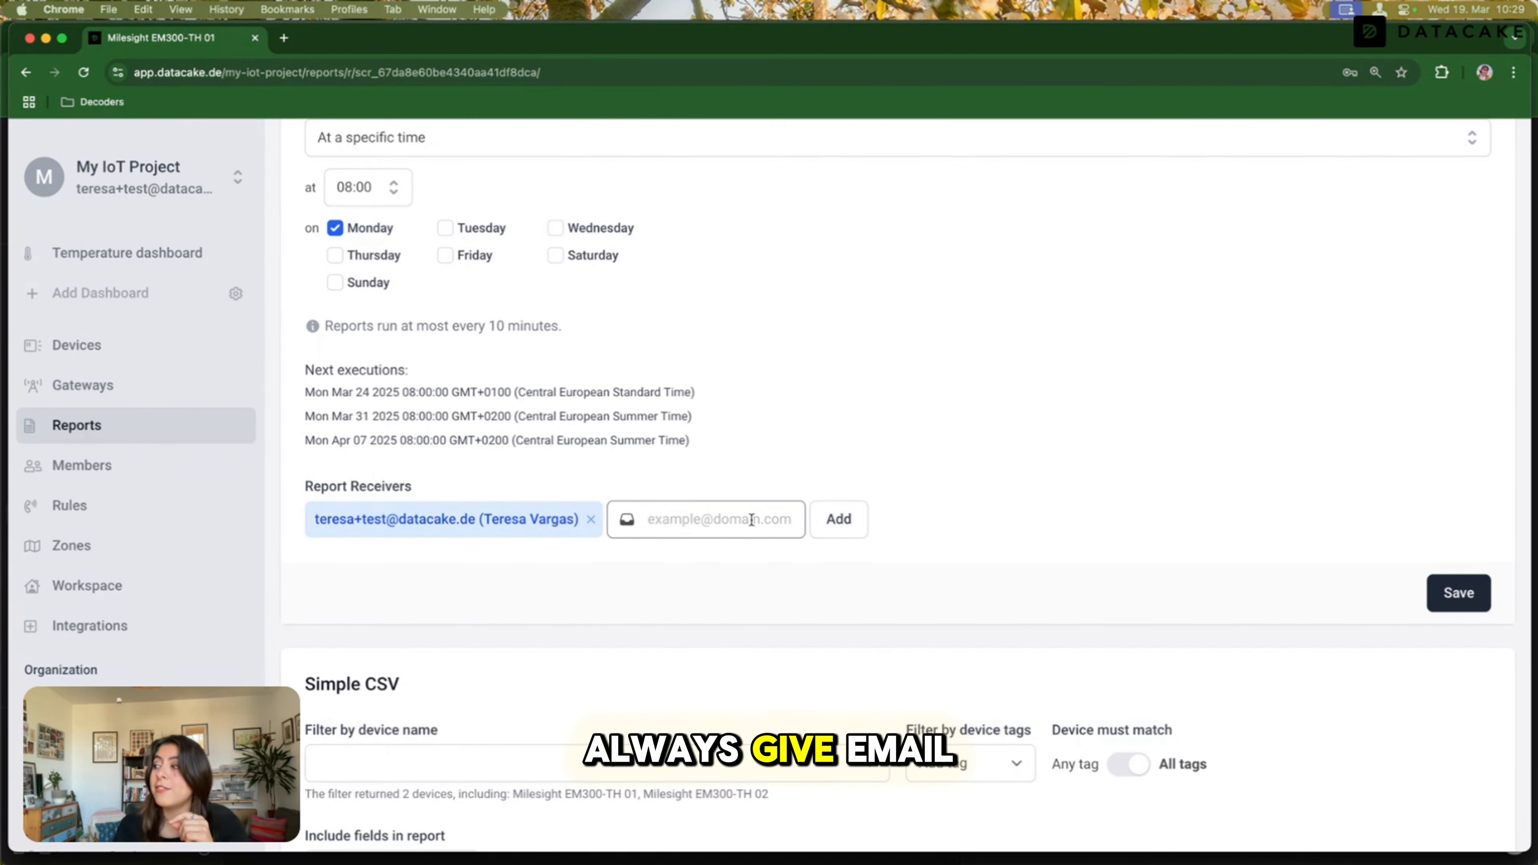
{"action": "left_click", "coordinate": [1456, 594]}
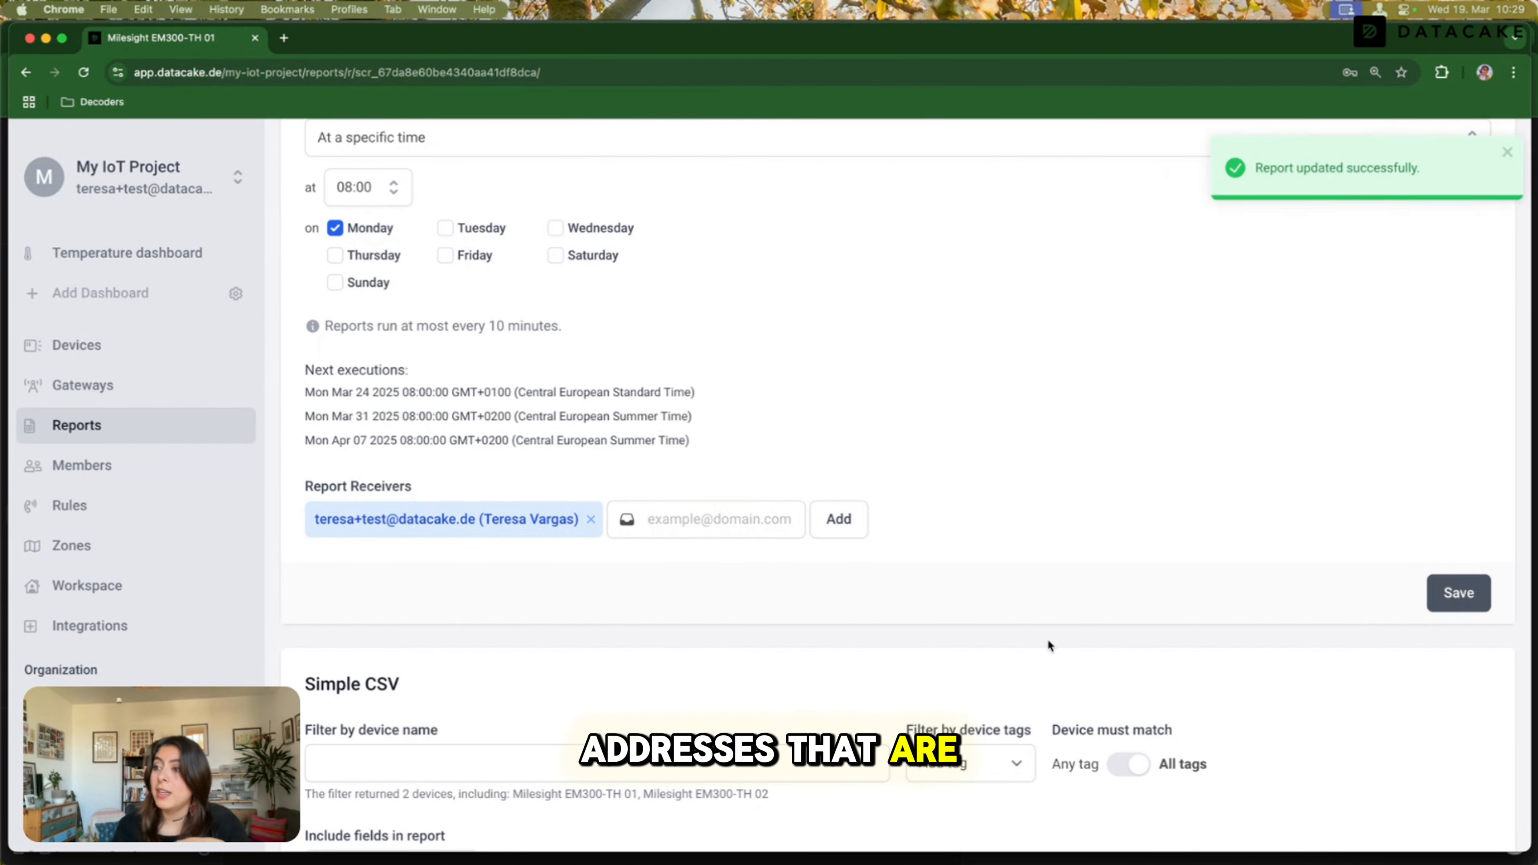
Try filtering the devices in the Simple CSV report by the name "01".
{"action": "scroll", "coordinate": [1049, 646], "scroll_direction": "down", "scroll_amount": 2}
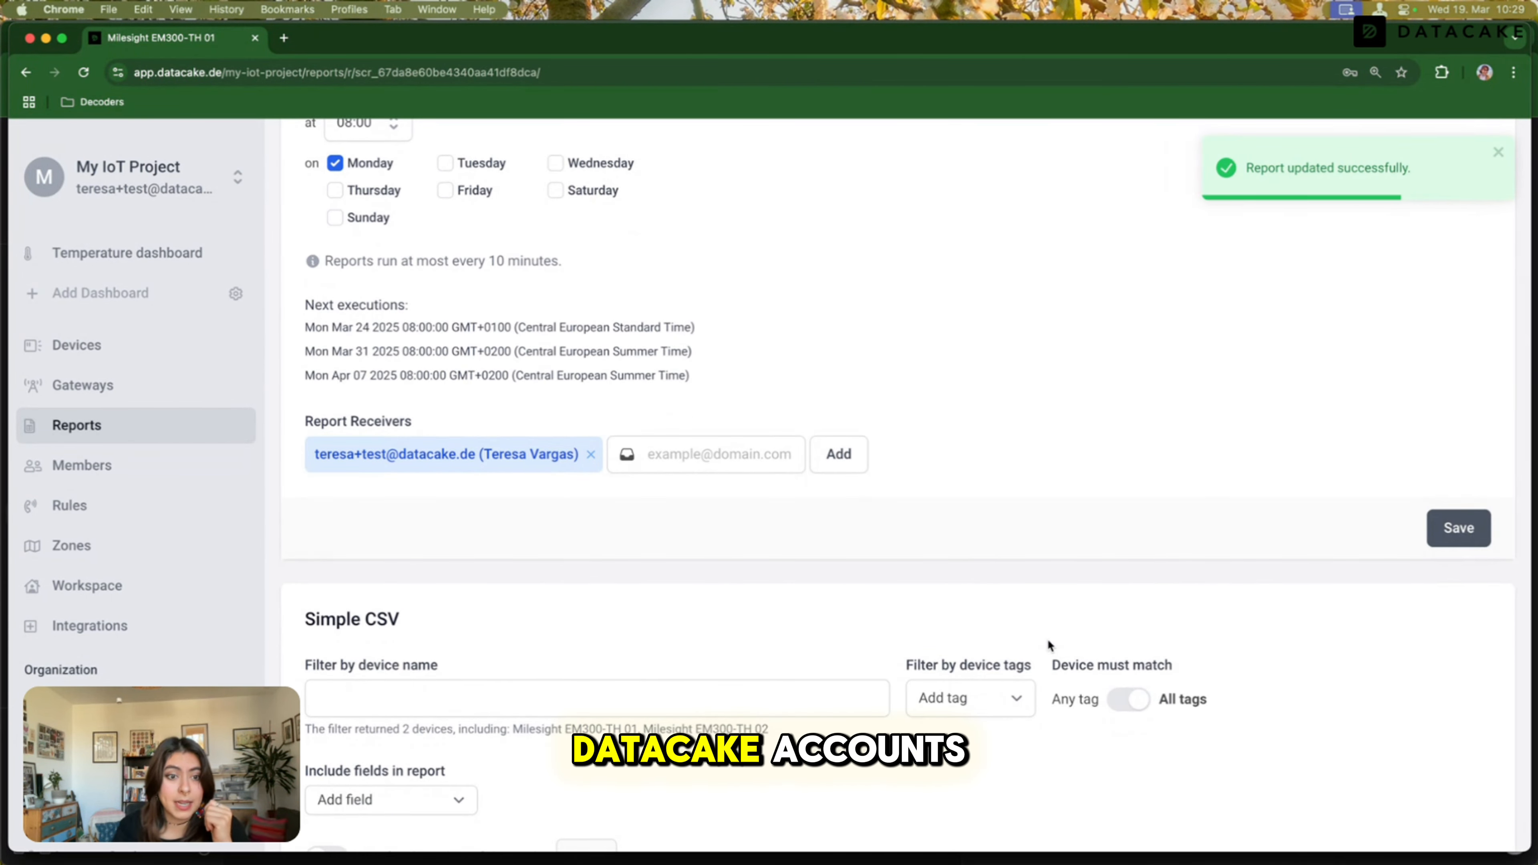
{"action": "scroll", "coordinate": [1044, 639], "scroll_direction": "down", "scroll_amount": 5}
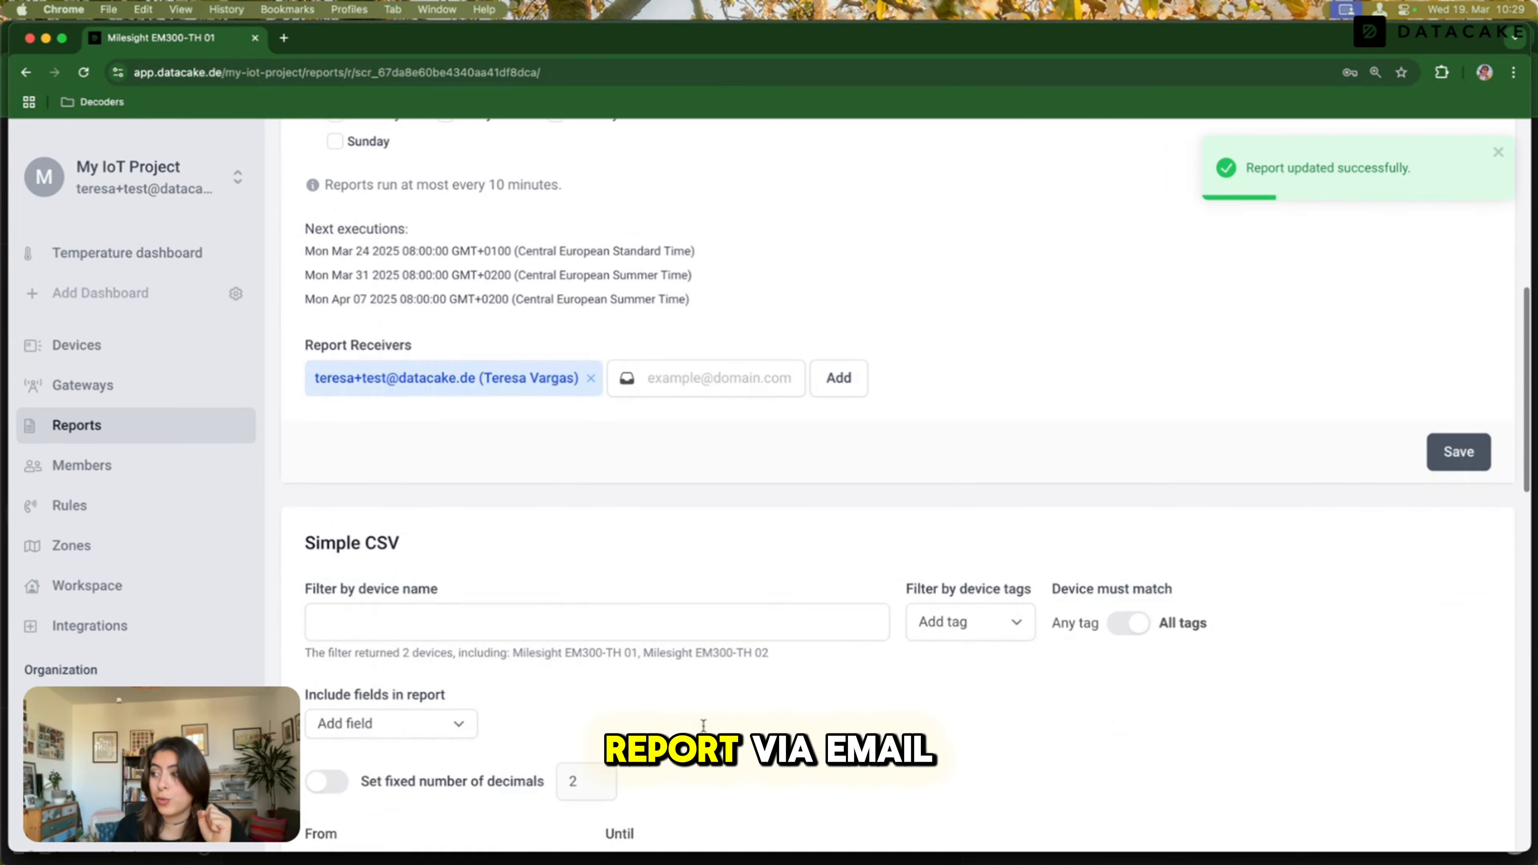
{"action": "scroll", "coordinate": [642, 314], "scroll_direction": "down", "scroll_amount": 1}
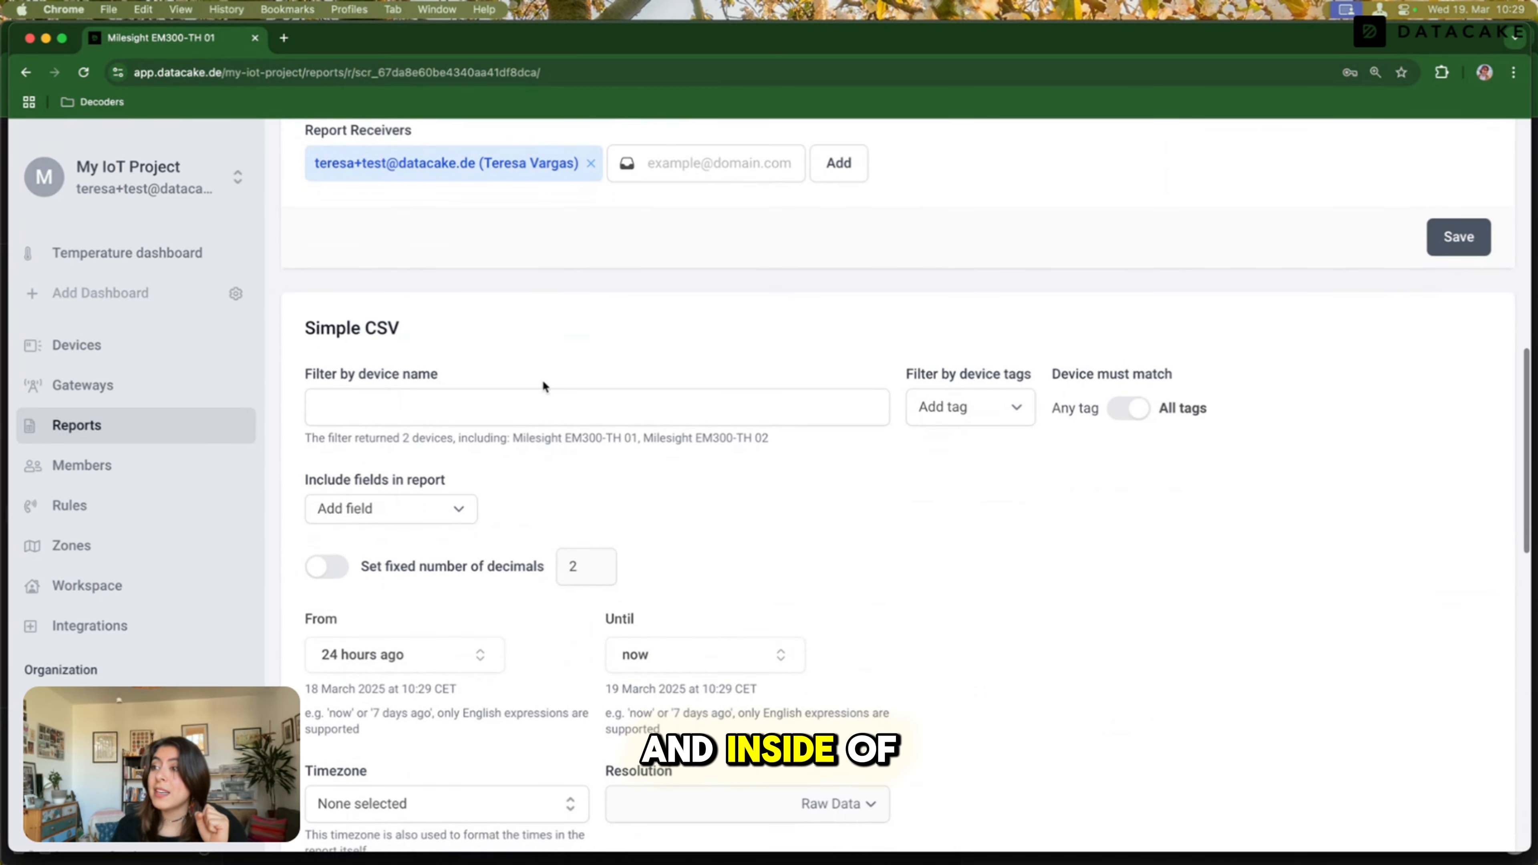
{"action": "scroll", "coordinate": [591, 450], "scroll_direction": "down", "scroll_amount": 1}
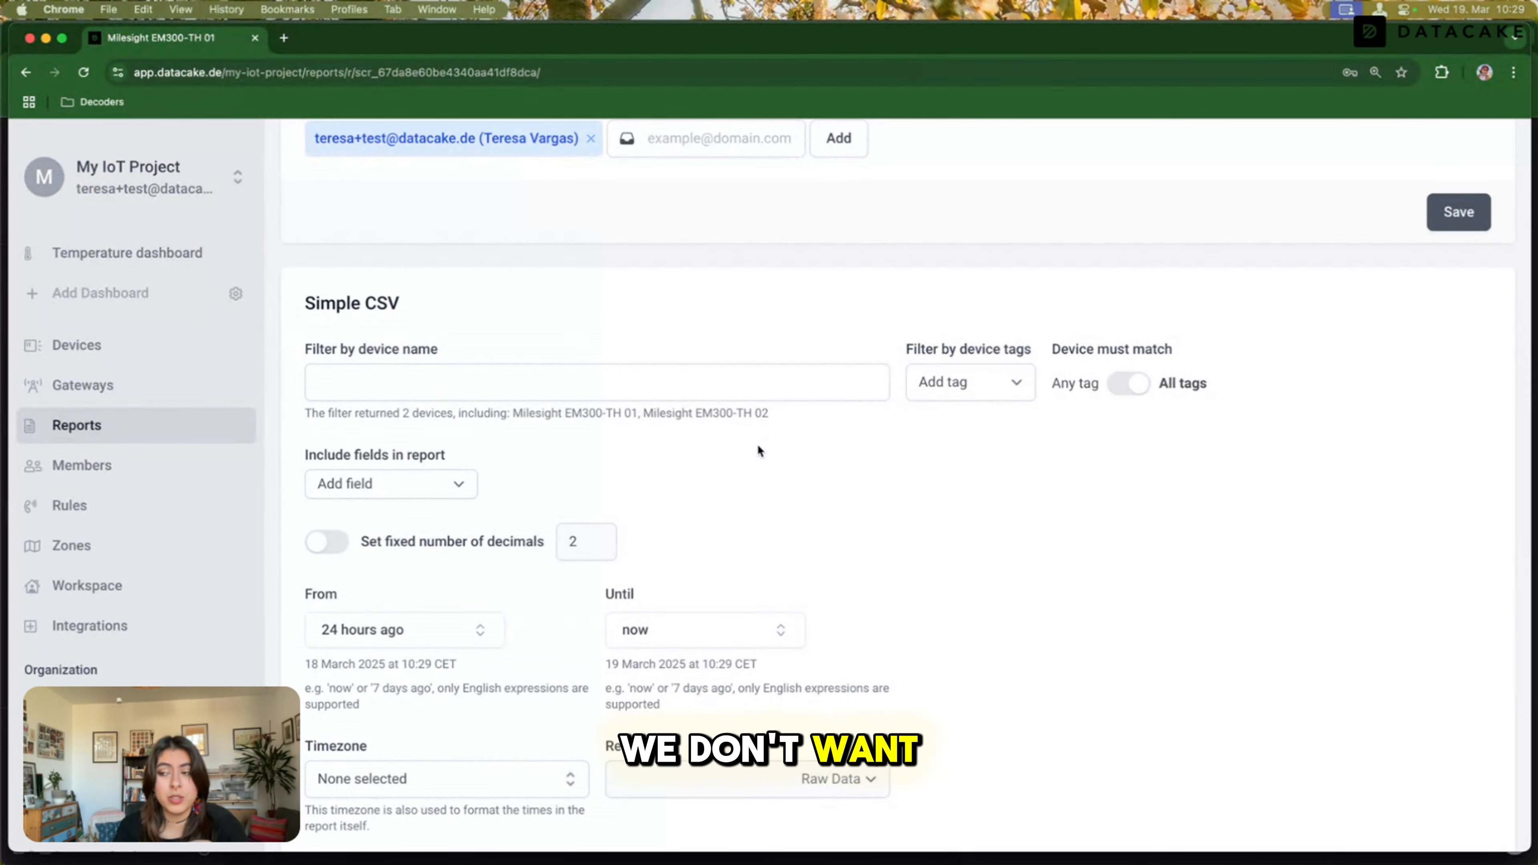
{"action": "left_click", "coordinate": [483, 385]}
{"action": "type", "text": "01"}
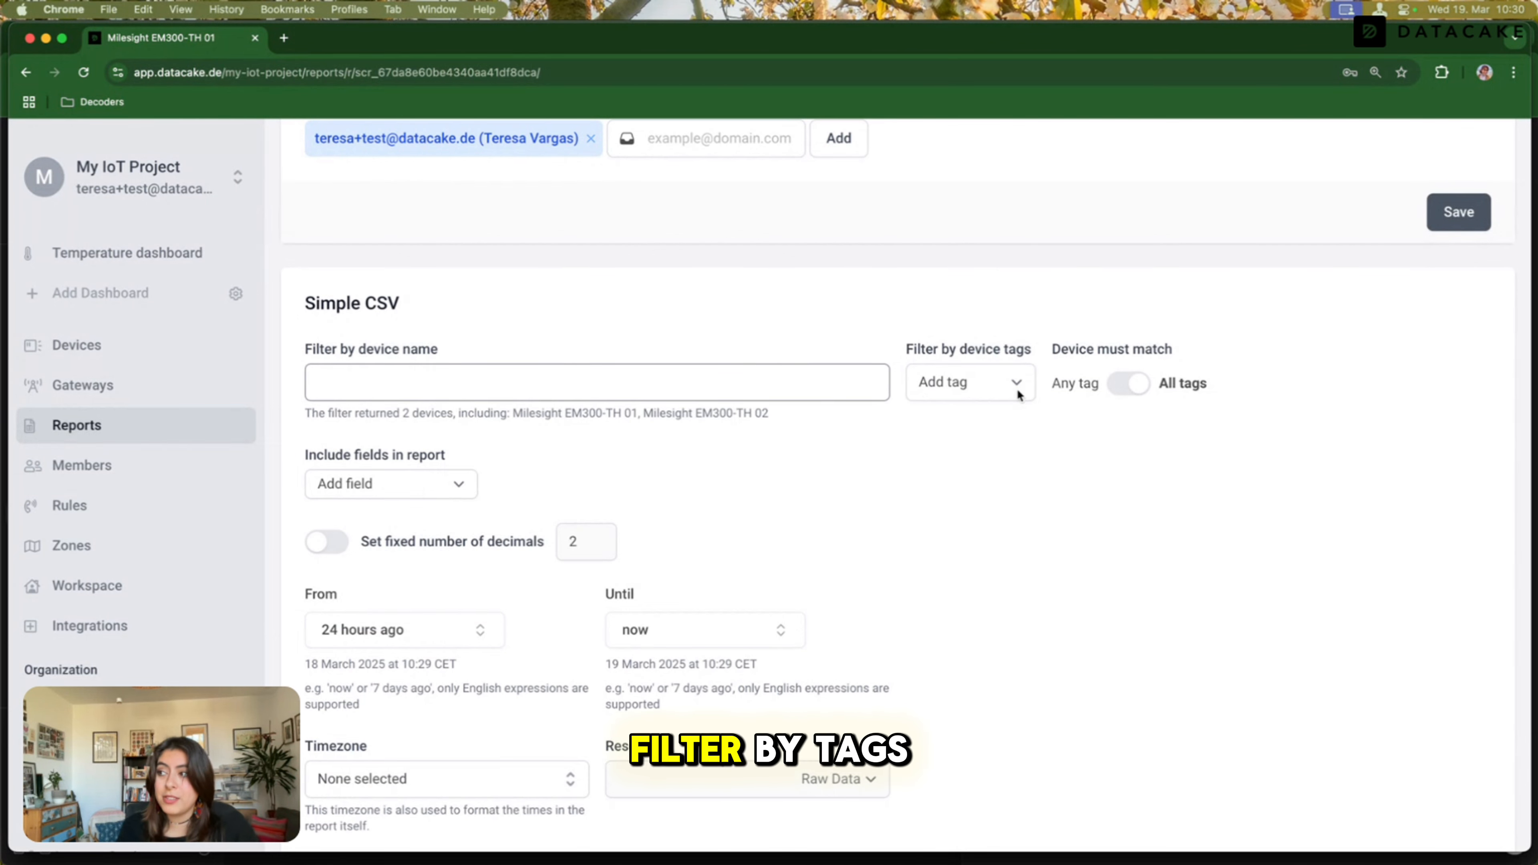
Include the Temperature, Battery and LoRa RSSI fields in the Simple CSV report.
{"action": "scroll", "coordinate": [1017, 394], "scroll_direction": "down", "scroll_amount": 1}
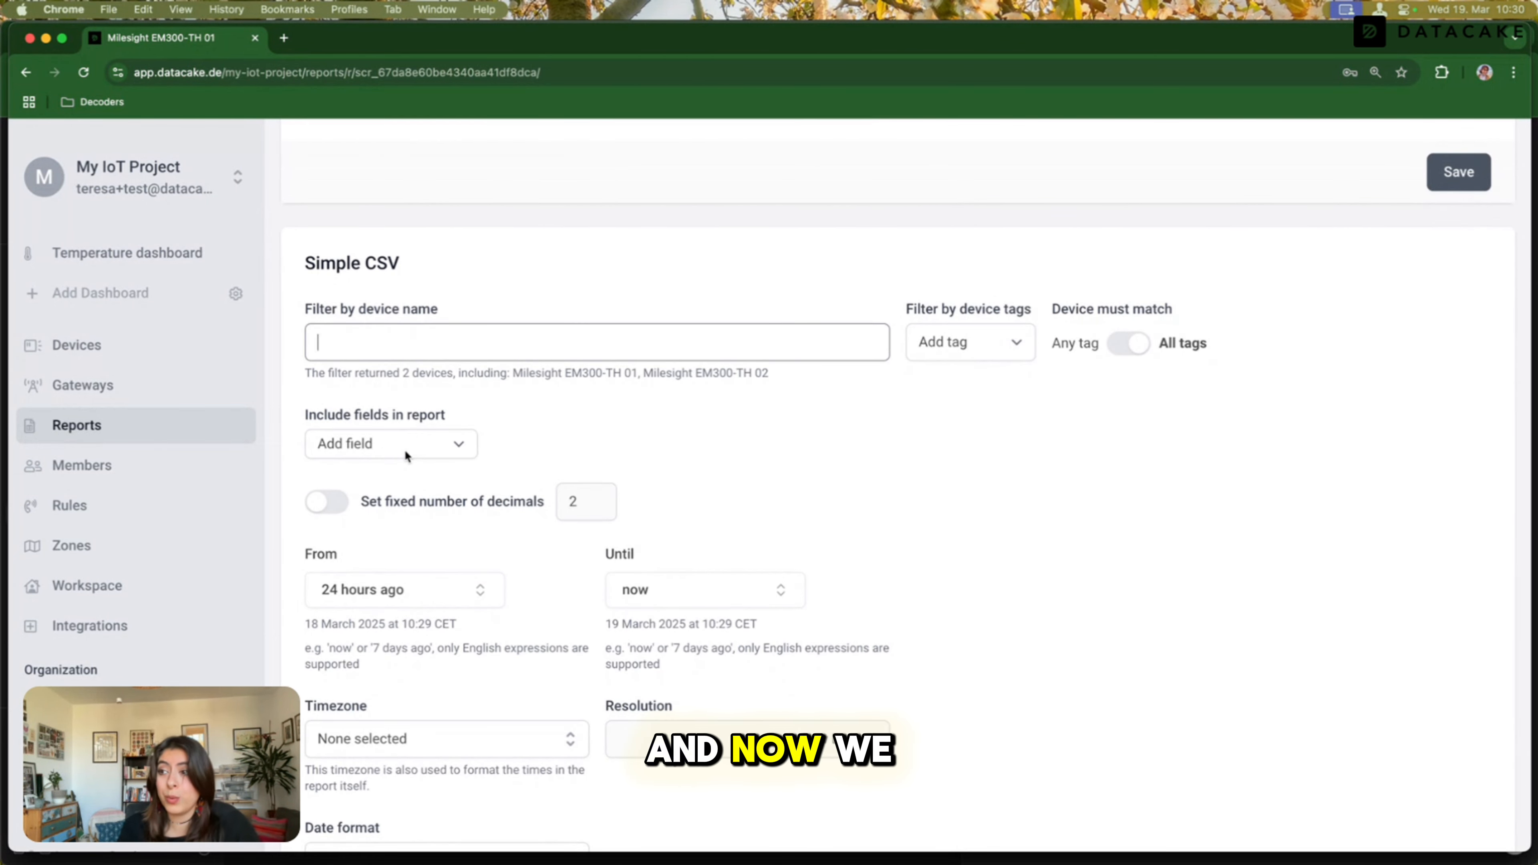
{"action": "left_click", "coordinate": [449, 446]}
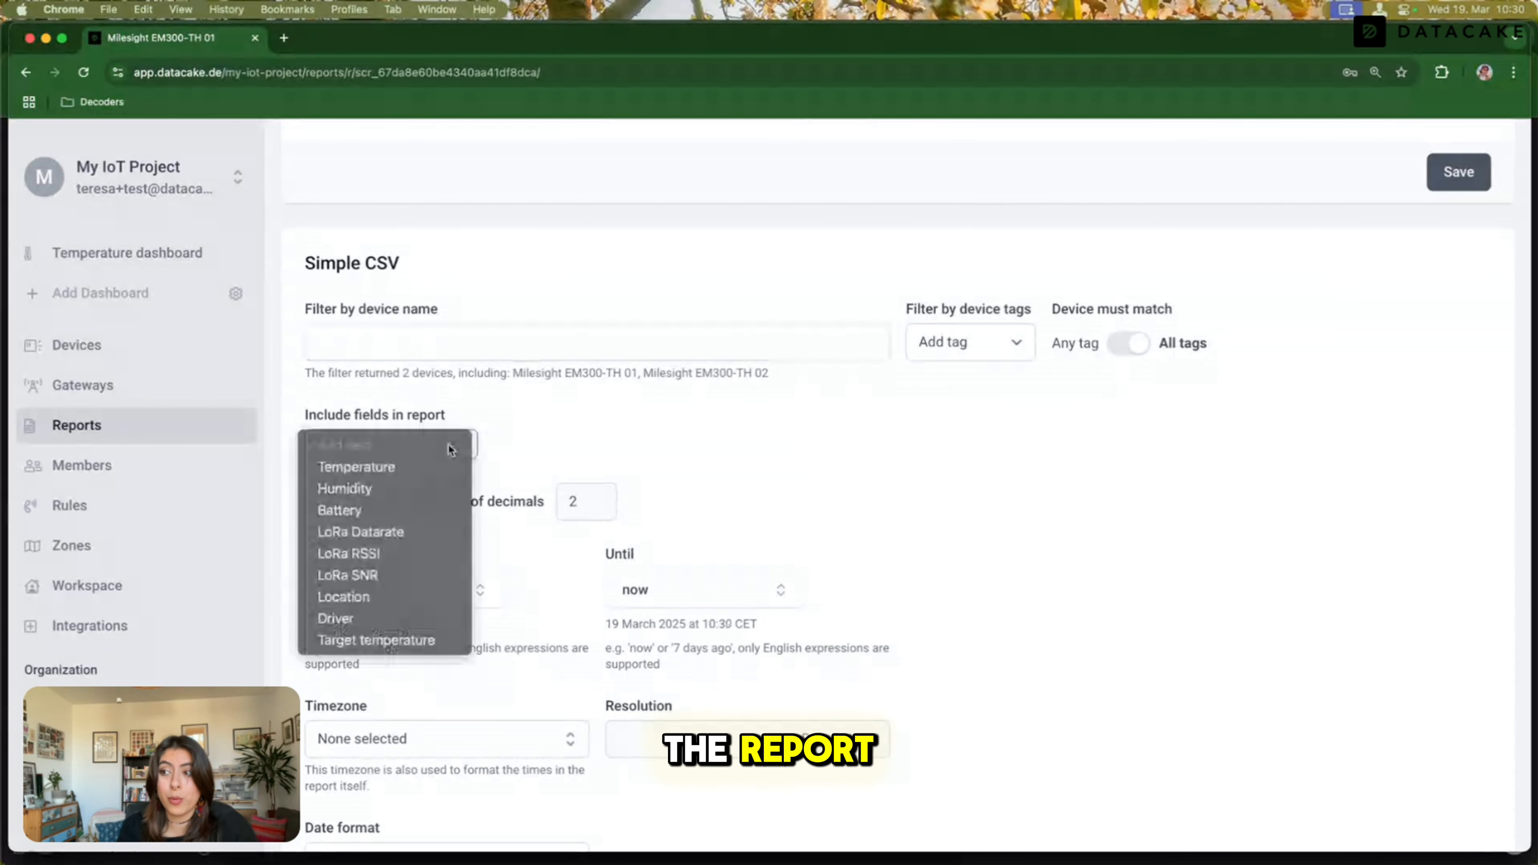
{"action": "left_click", "coordinate": [391, 470]}
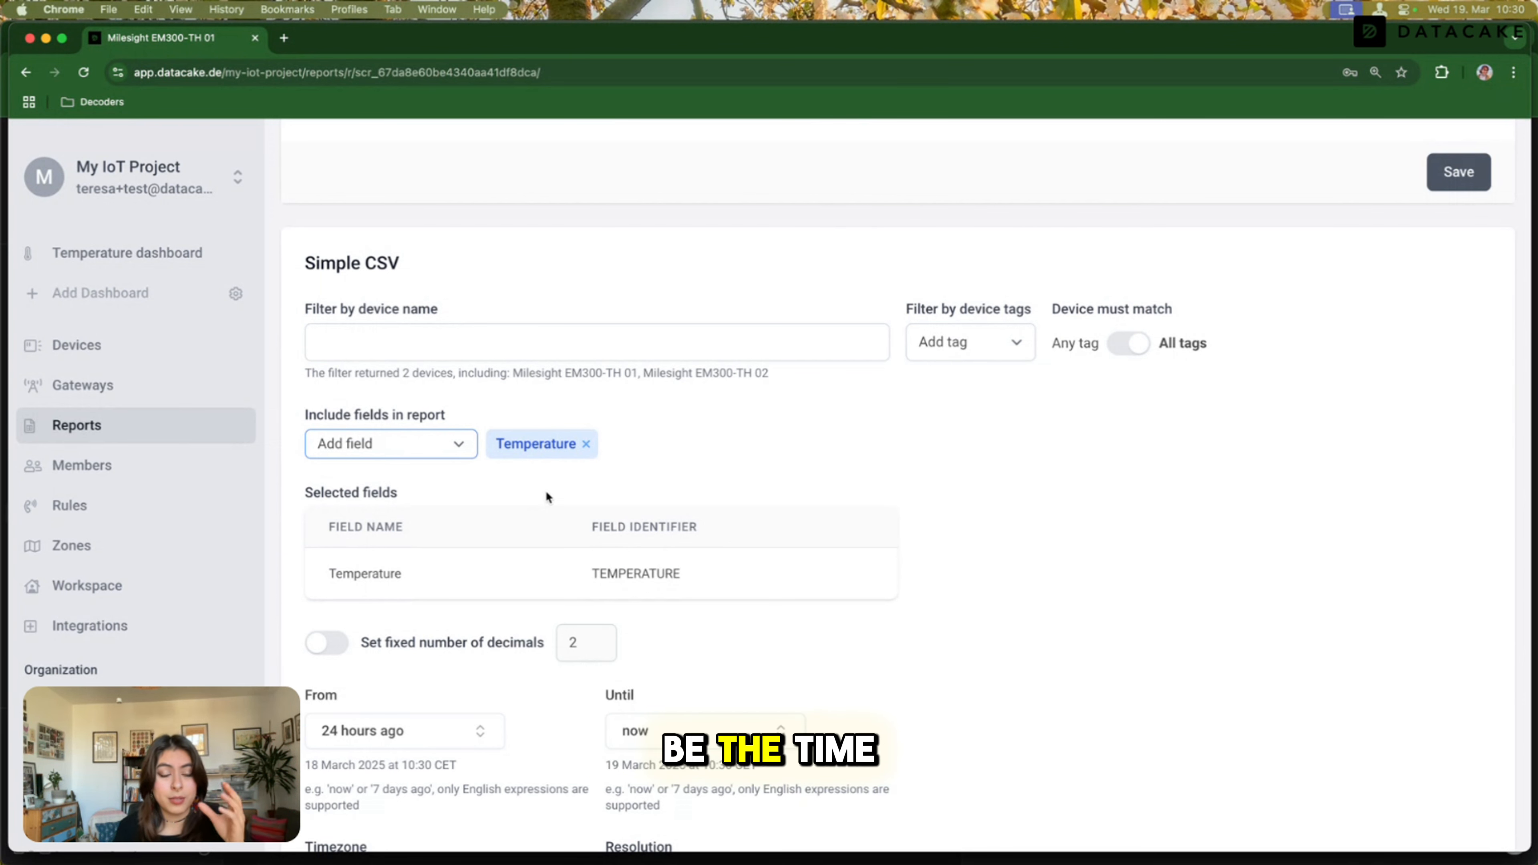
{"action": "left_click", "coordinate": [457, 446]}
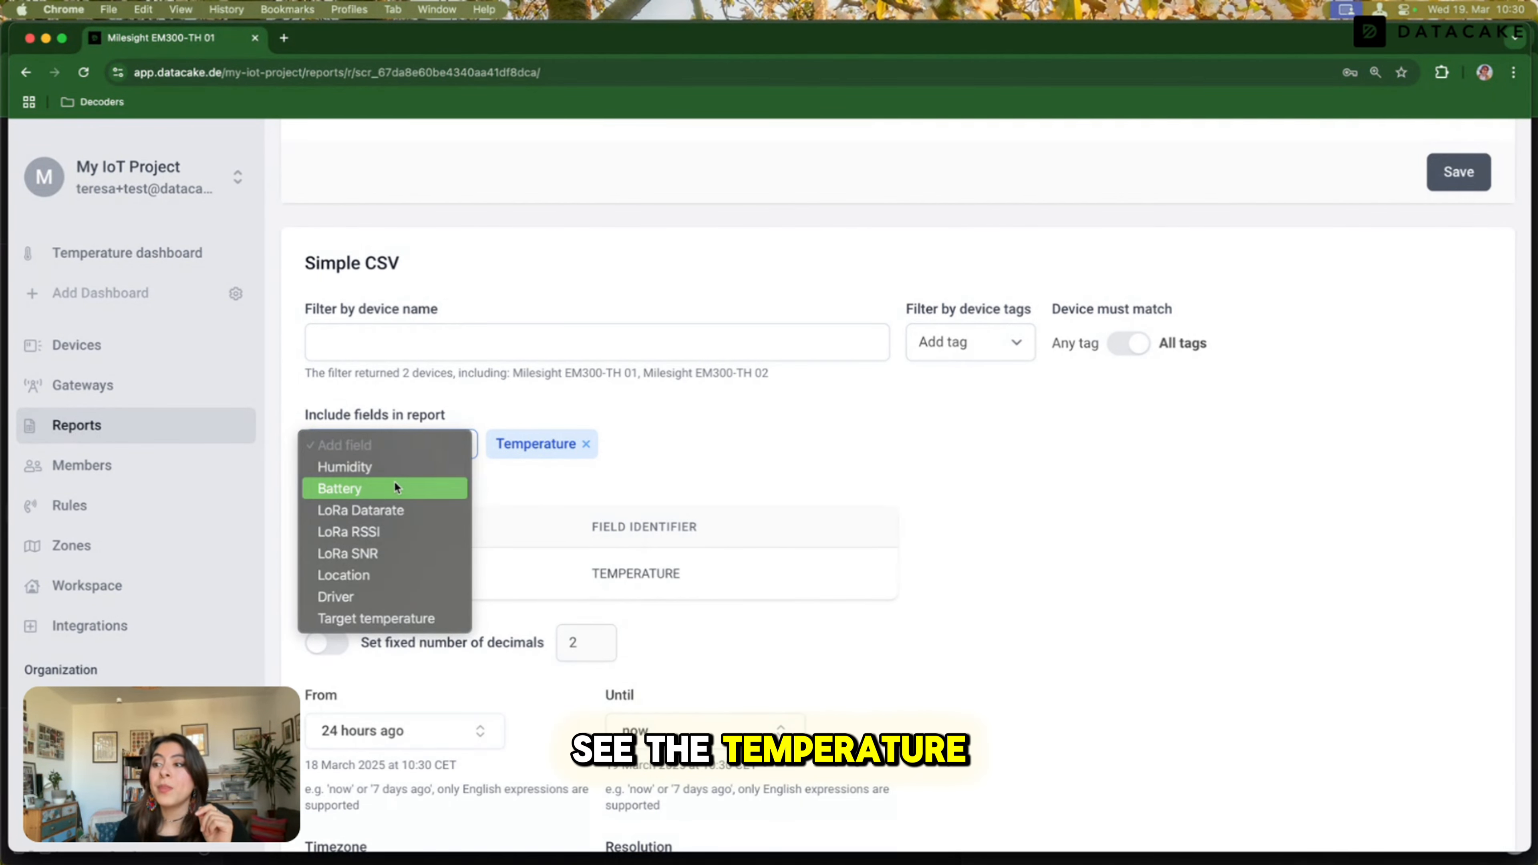
{"action": "left_click", "coordinate": [368, 487]}
{"action": "left_click", "coordinate": [419, 447]}
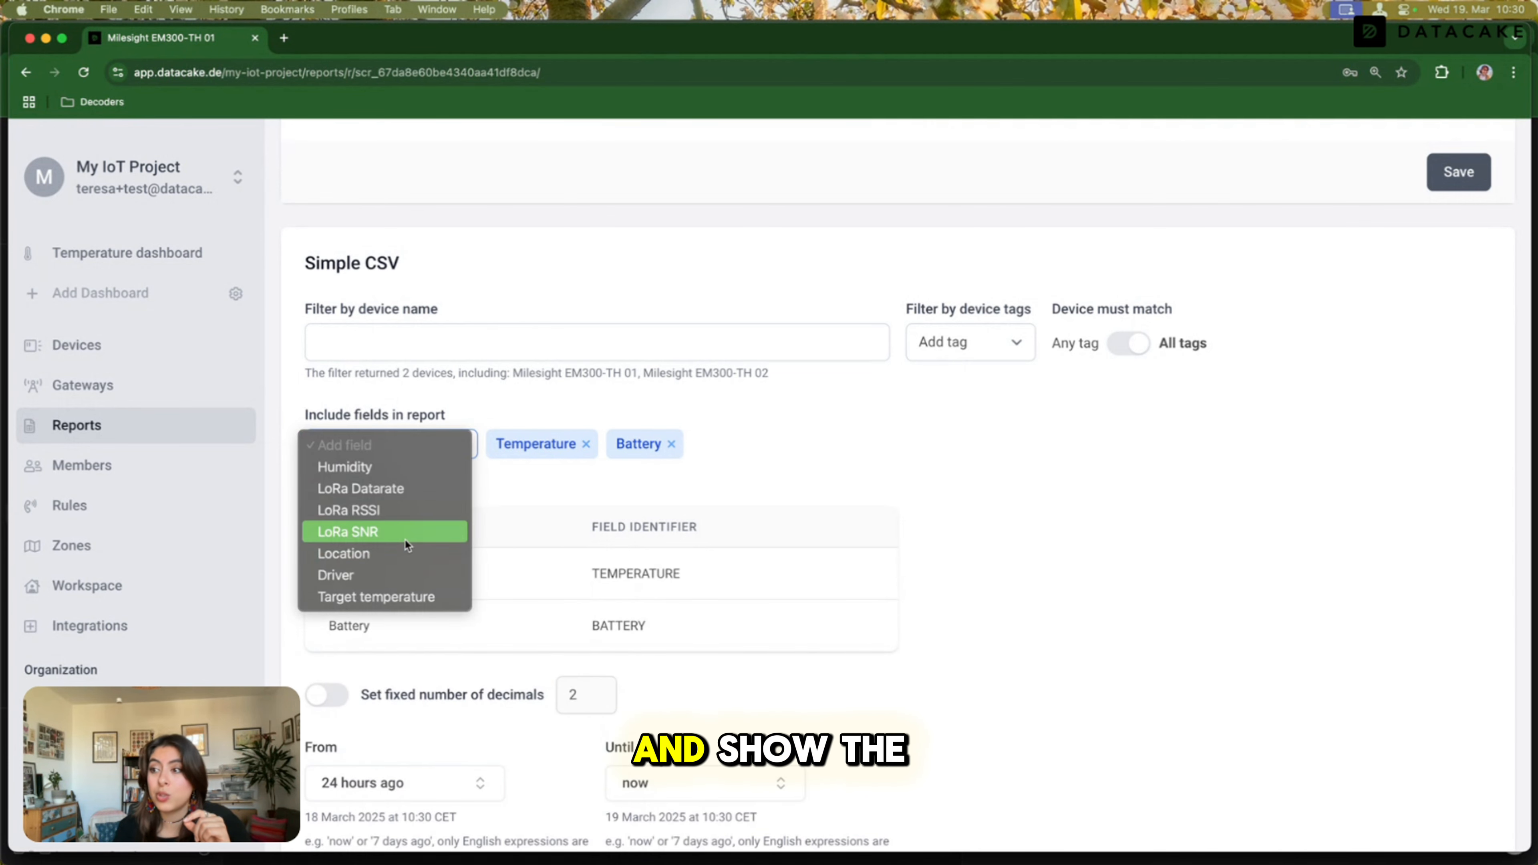
{"action": "left_click", "coordinate": [405, 510]}
{"action": "scroll", "coordinate": [647, 500], "scroll_direction": "down", "scroll_amount": 1}
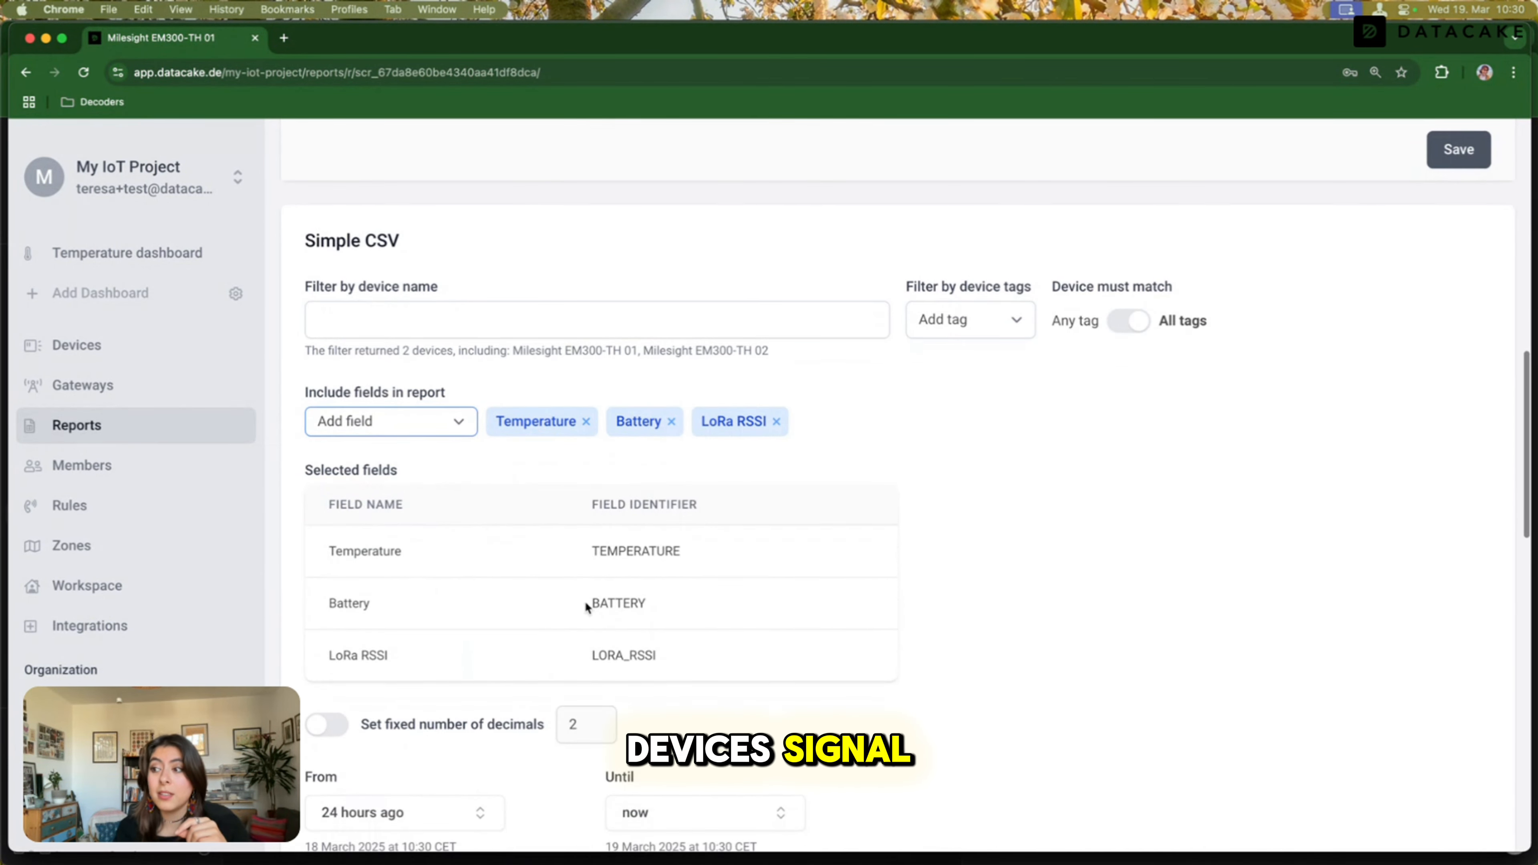
Remove the Battery and LoRa RSSI fields from the Simple CSV report, leaving only Temperature.
{"action": "left_click", "coordinate": [671, 421]}
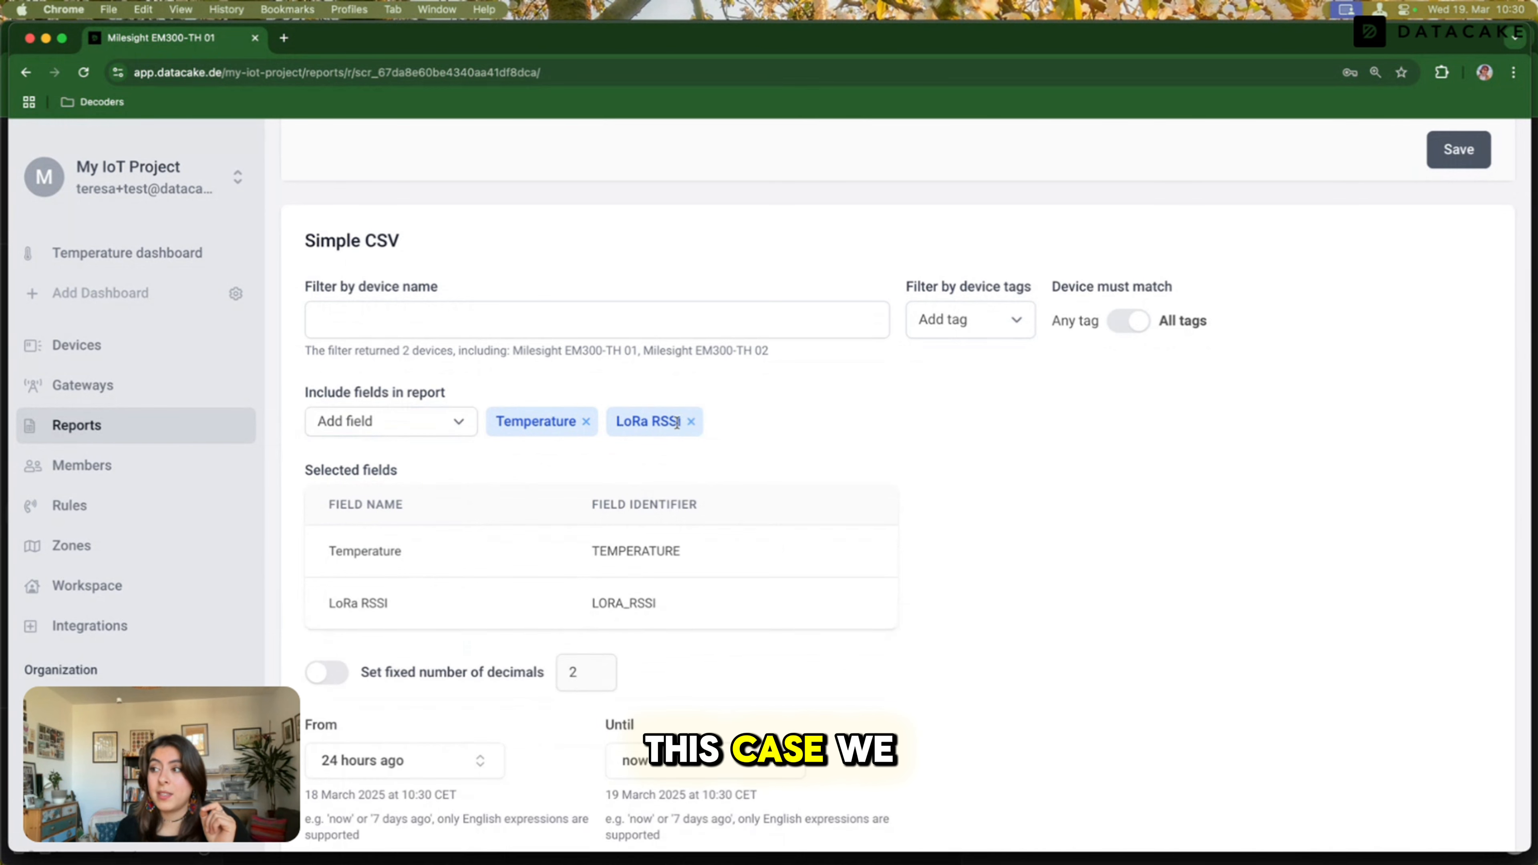
{"action": "left_click", "coordinate": [691, 421]}
{"action": "scroll", "coordinate": [759, 481], "scroll_direction": "down", "scroll_amount": 2}
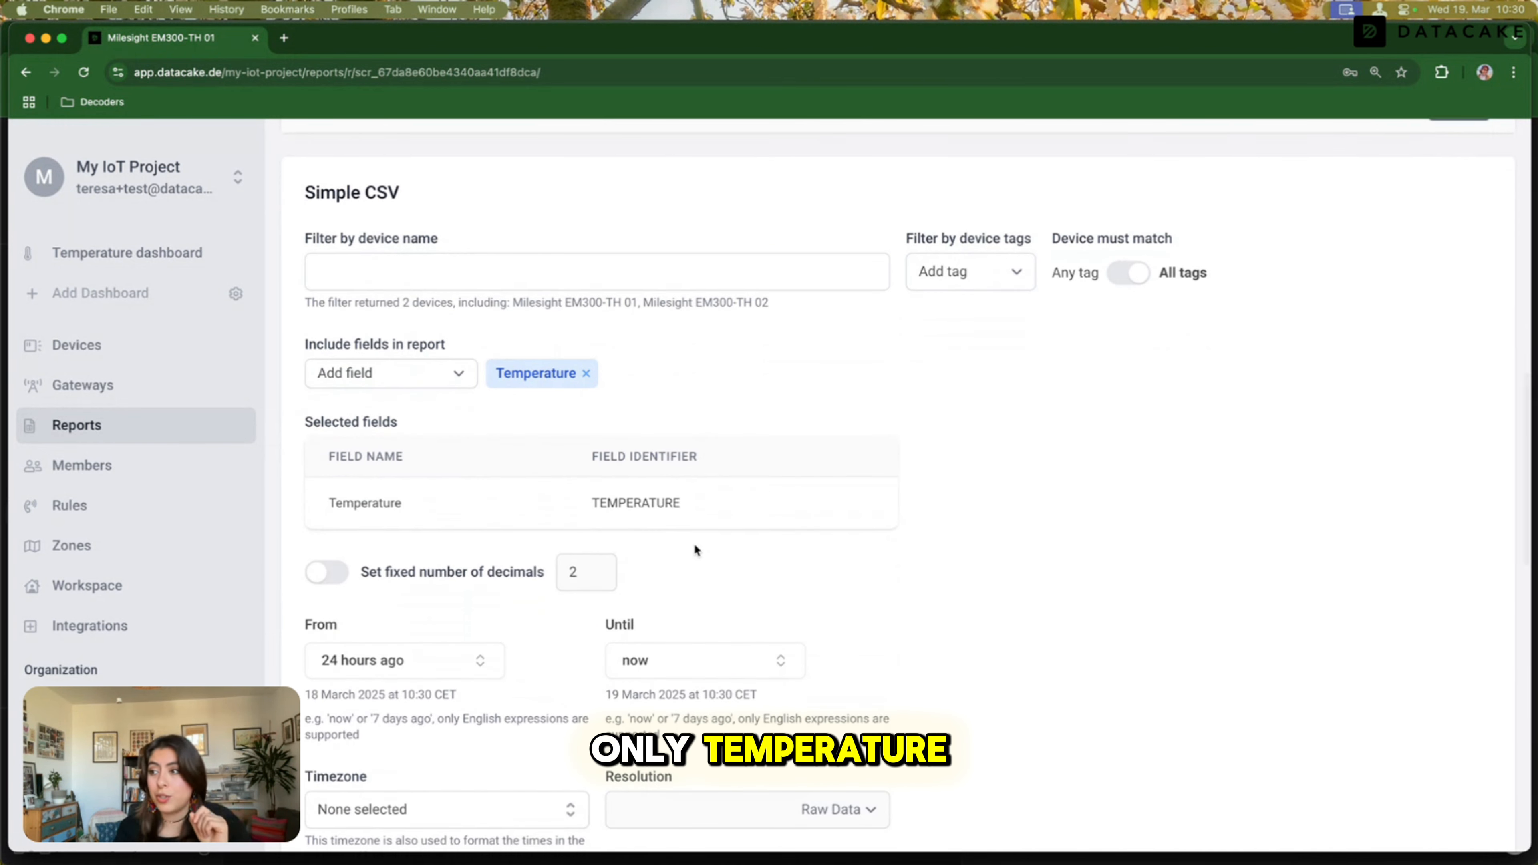
Enable a fixed number of decimals for the Simple CSV report and set it to 4.
{"action": "scroll", "coordinate": [561, 638], "scroll_direction": "down", "scroll_amount": 3}
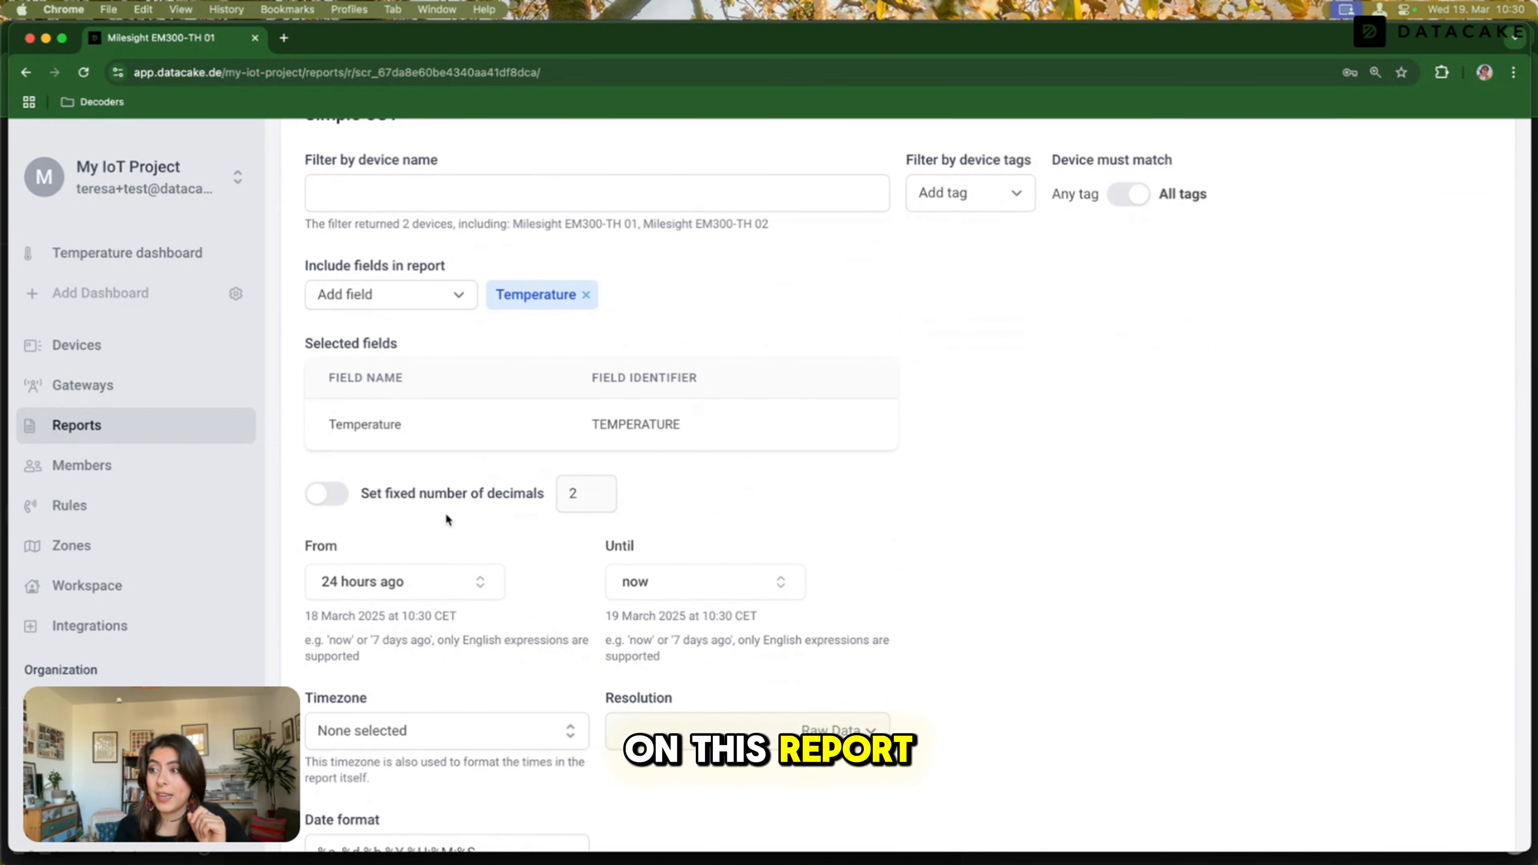
{"action": "left_click", "coordinate": [330, 499]}
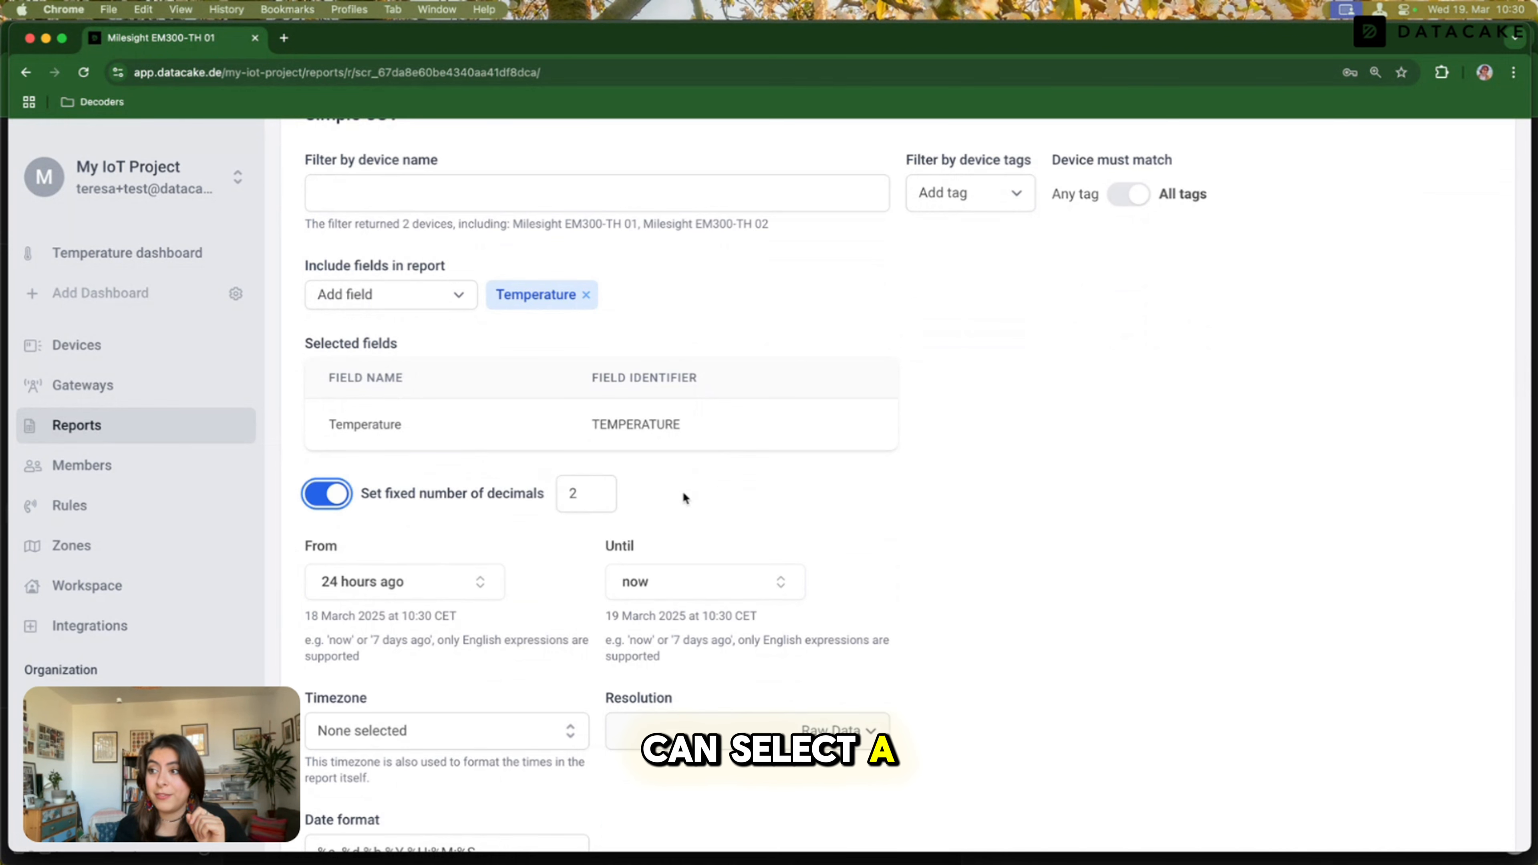
{"action": "scroll", "coordinate": [684, 497], "scroll_direction": "down", "scroll_amount": 1}
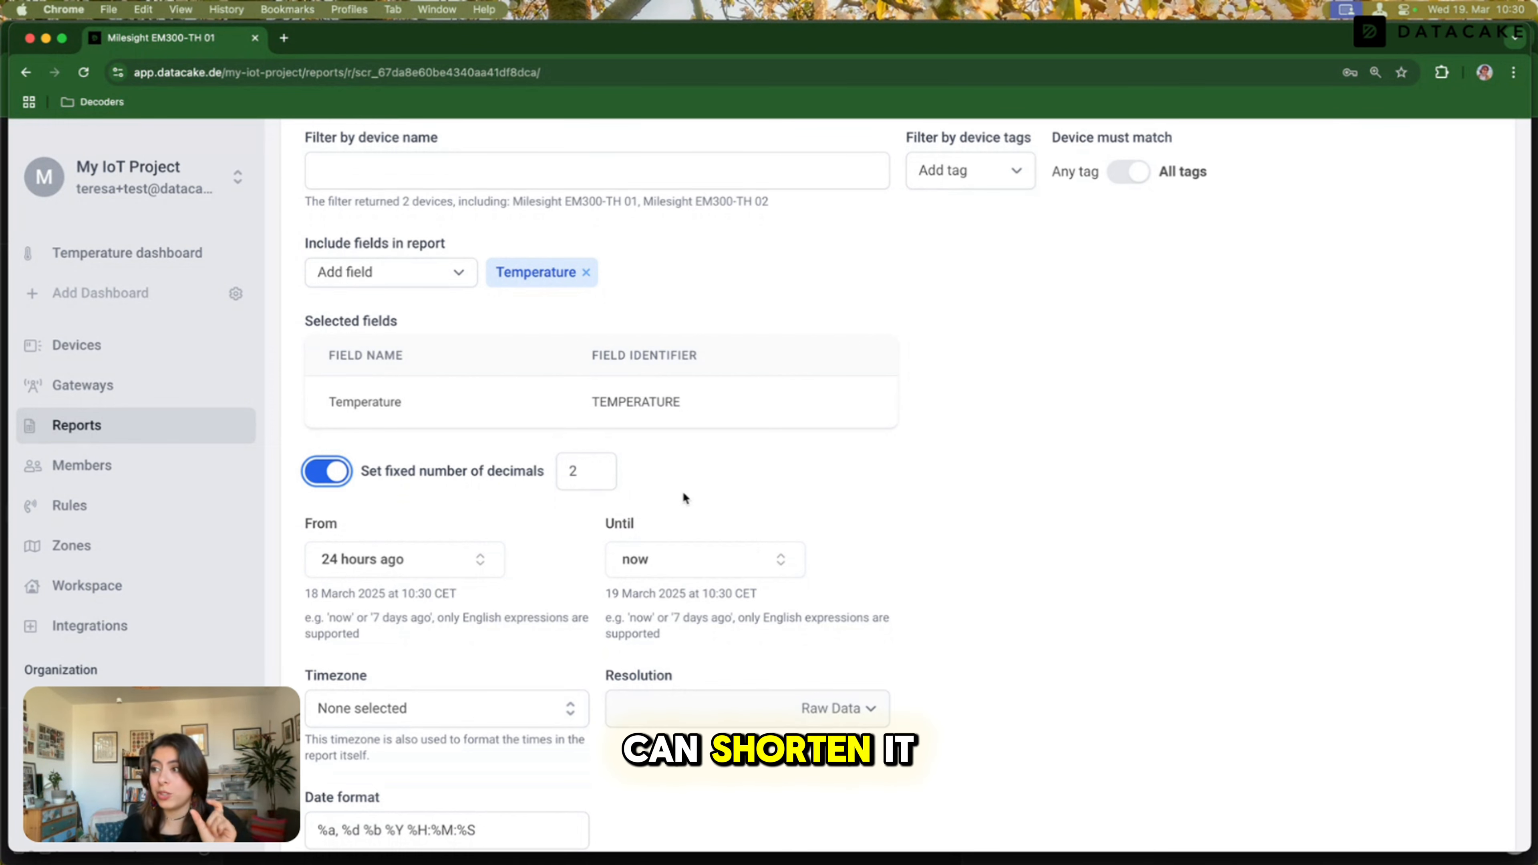
{"action": "left_click", "coordinate": [598, 466]}
{"action": "left_click", "coordinate": [599, 466]}
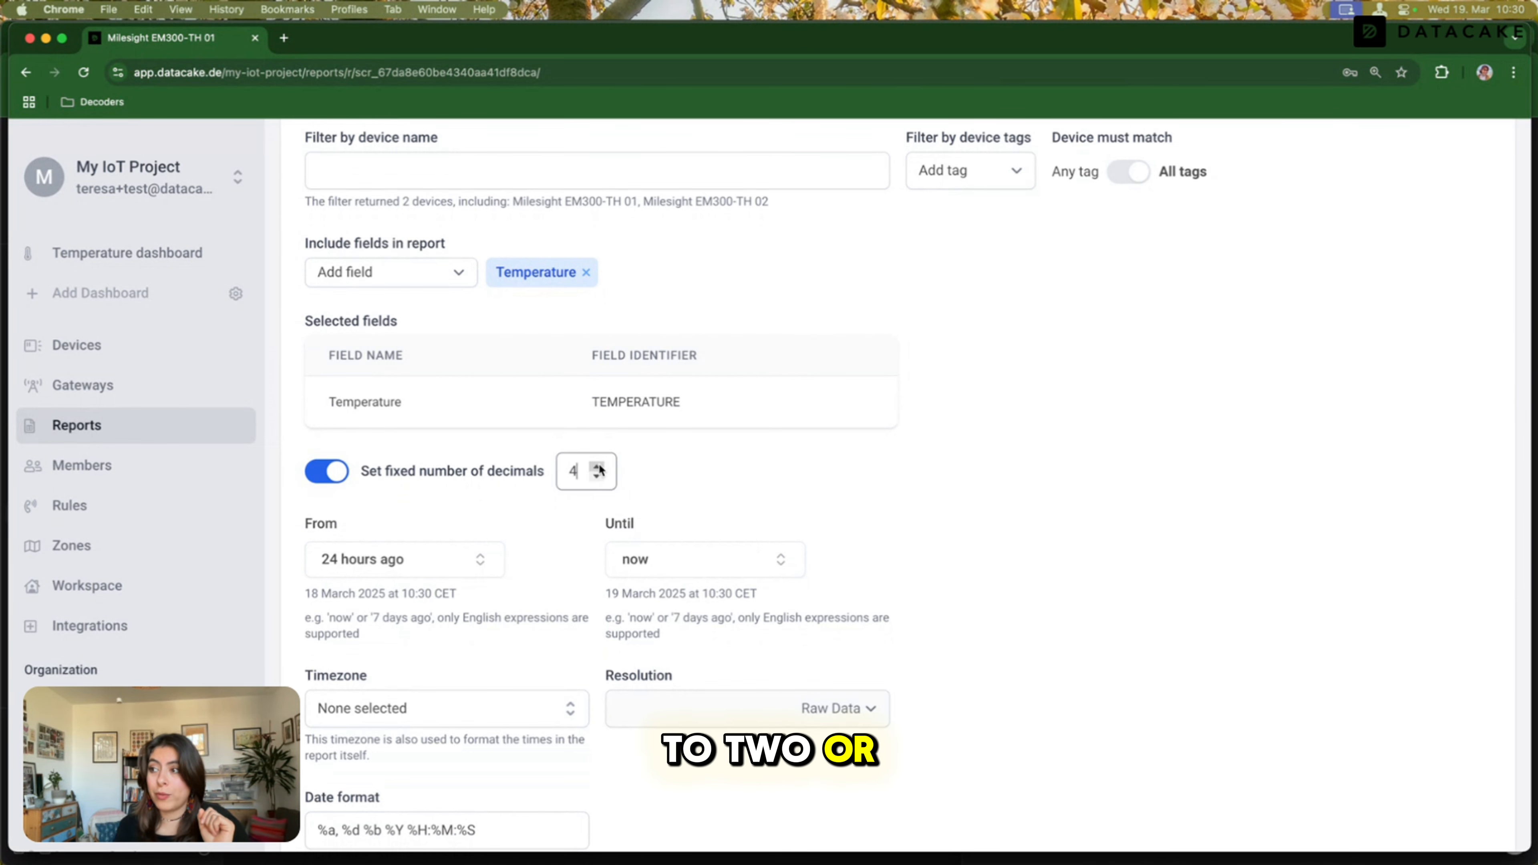
Set the start of the report's time range to "Start of current month".
{"action": "scroll", "coordinate": [671, 482], "scroll_direction": "down", "scroll_amount": 2}
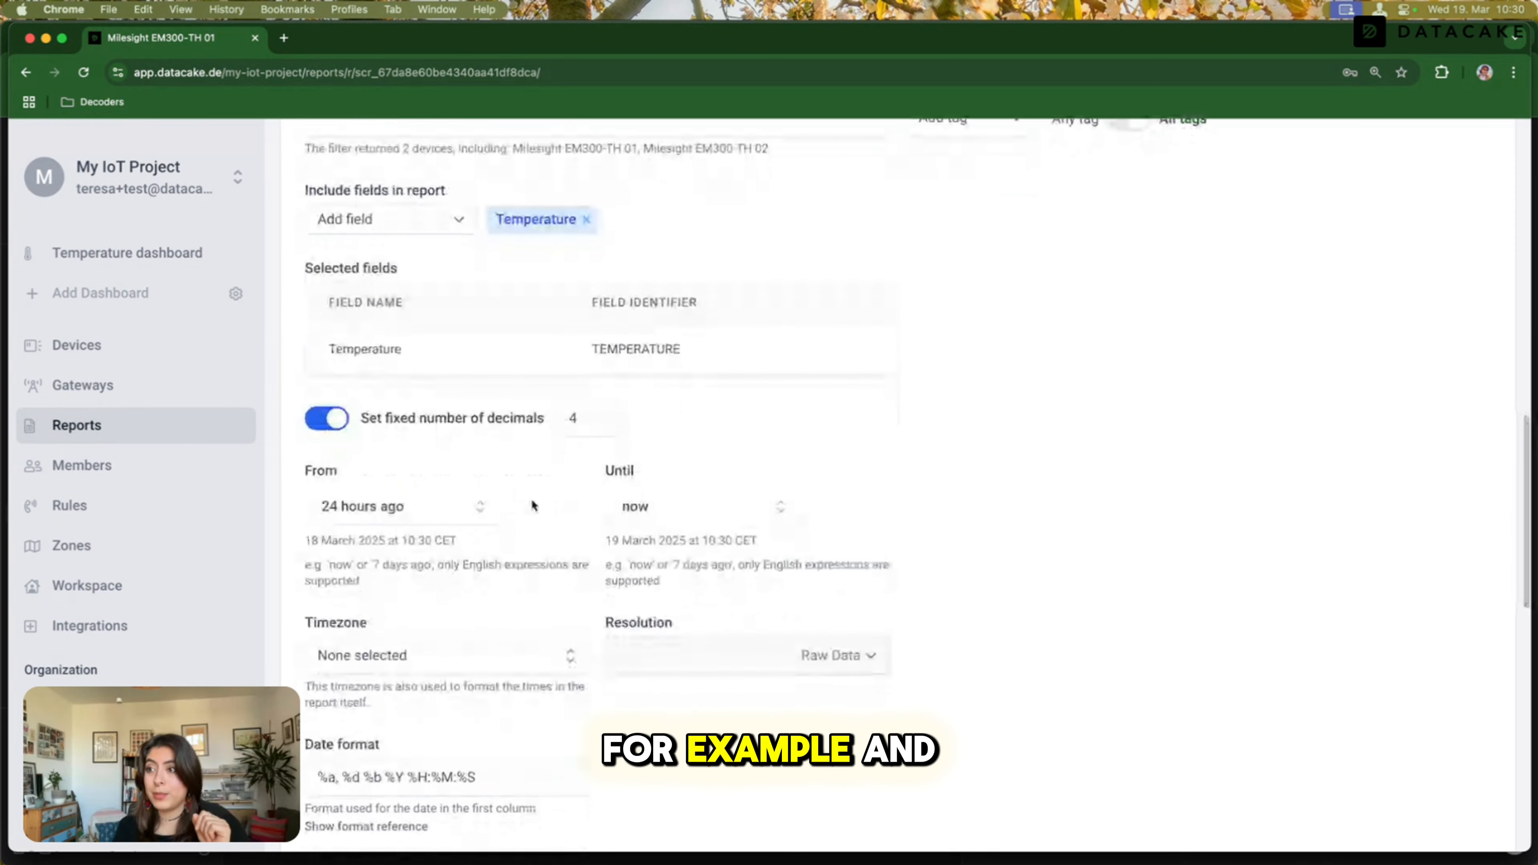
{"action": "scroll", "coordinate": [498, 481], "scroll_direction": "down", "scroll_amount": 3}
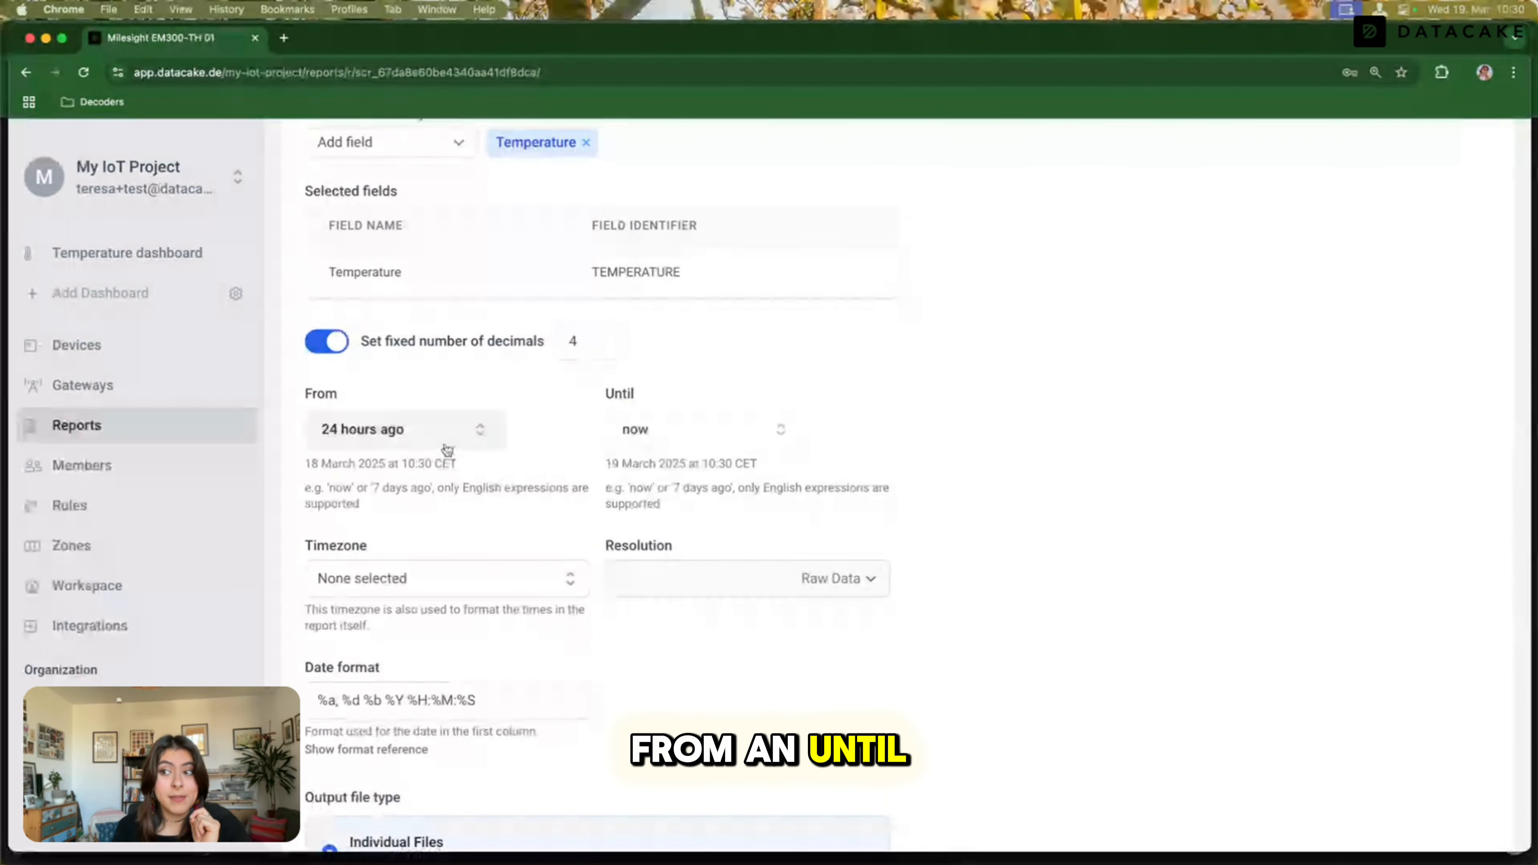
{"action": "scroll", "coordinate": [445, 445], "scroll_direction": "down", "scroll_amount": 2}
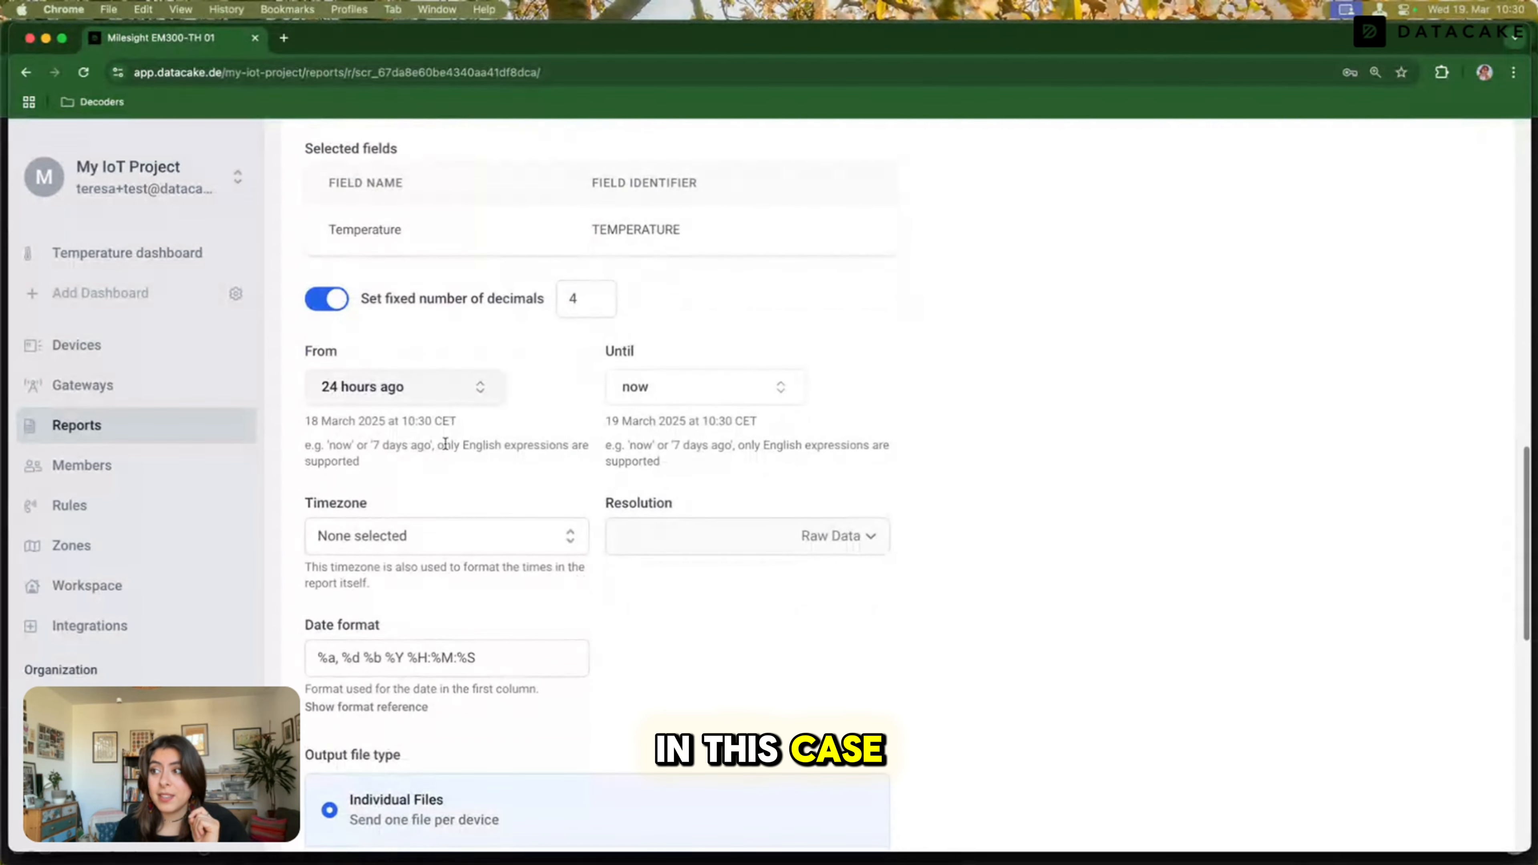
{"action": "left_click", "coordinate": [483, 389]}
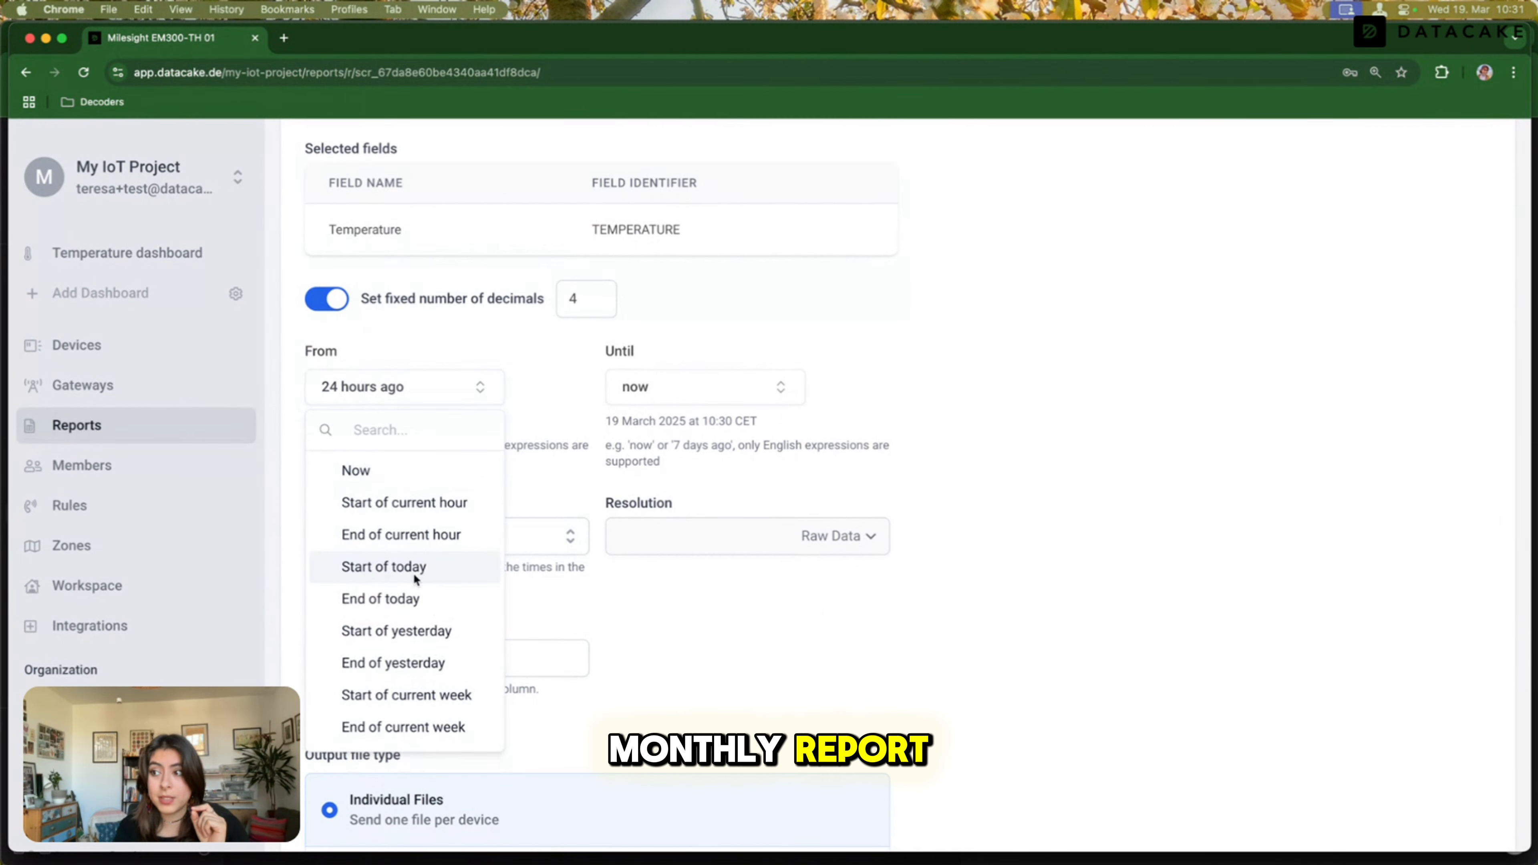
{"action": "type", "text": "start of m"}
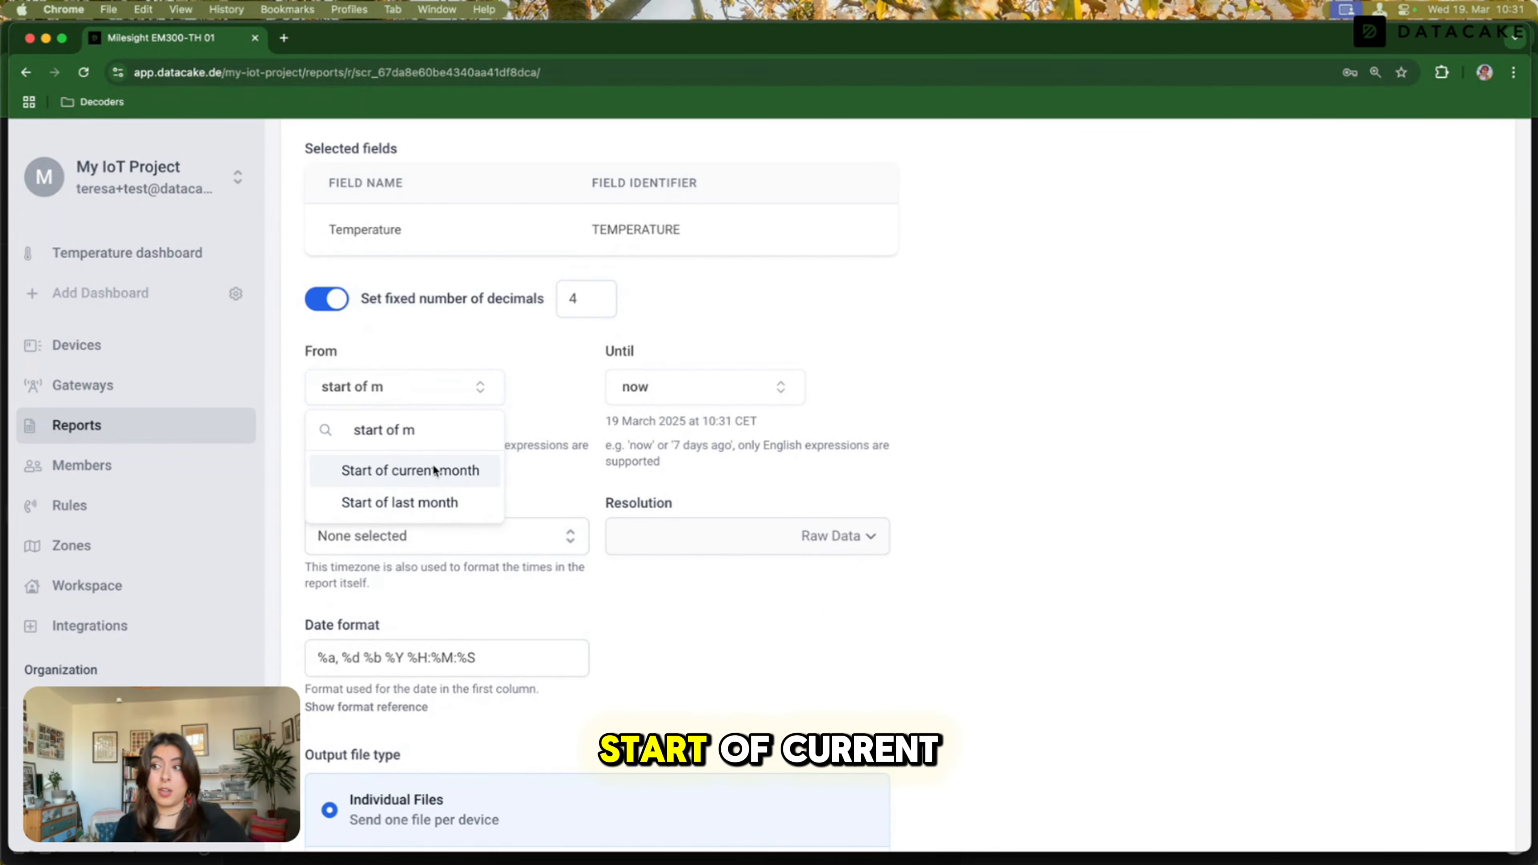
{"action": "left_click", "coordinate": [412, 467]}
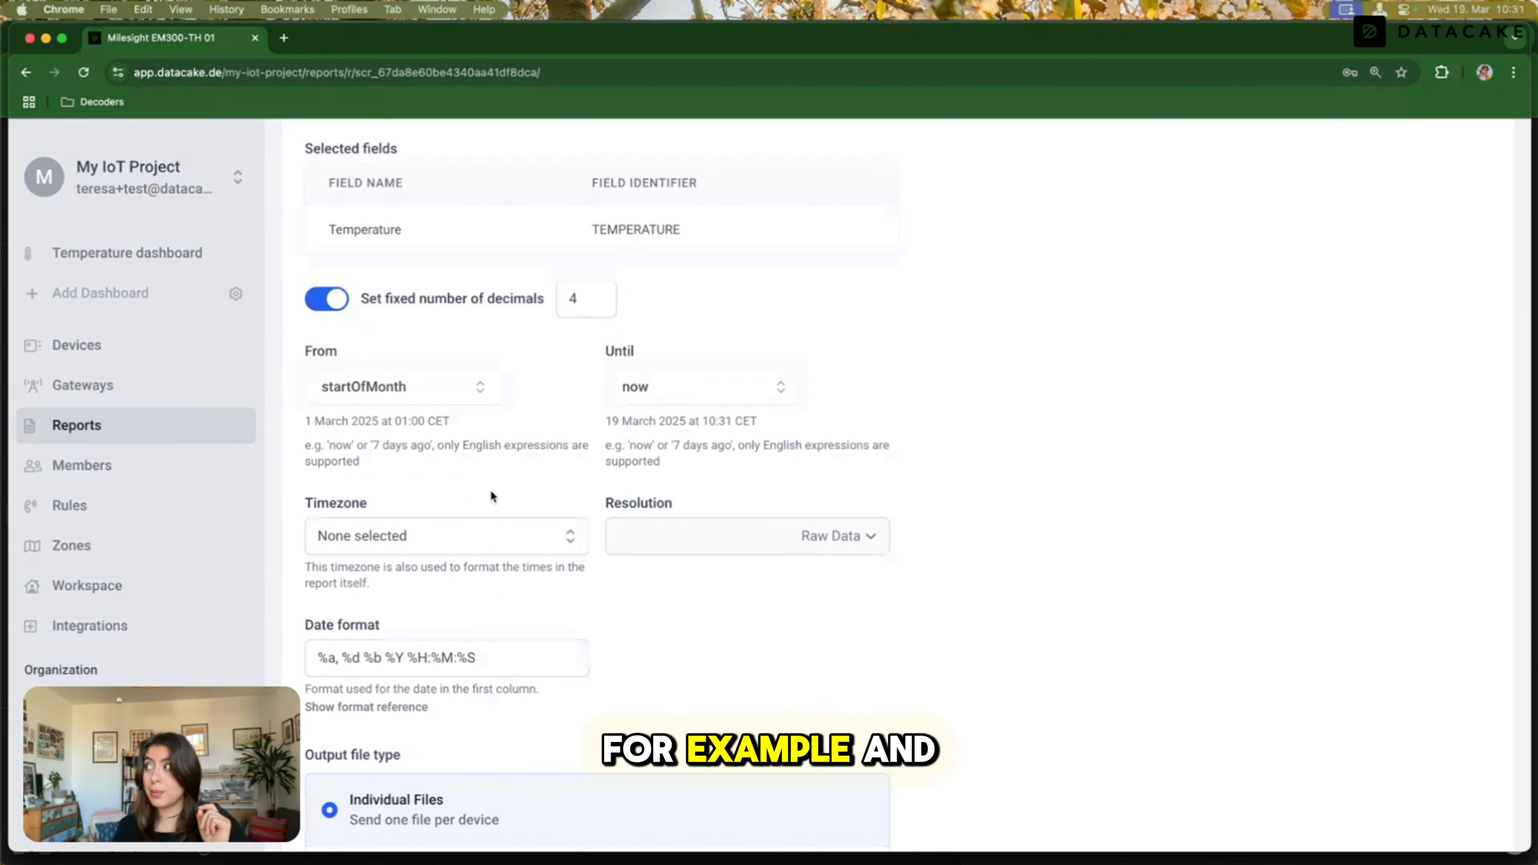
Try setting the report's resolution unit to Minutes.
{"action": "scroll", "coordinate": [490, 491], "scroll_direction": "down", "scroll_amount": 1}
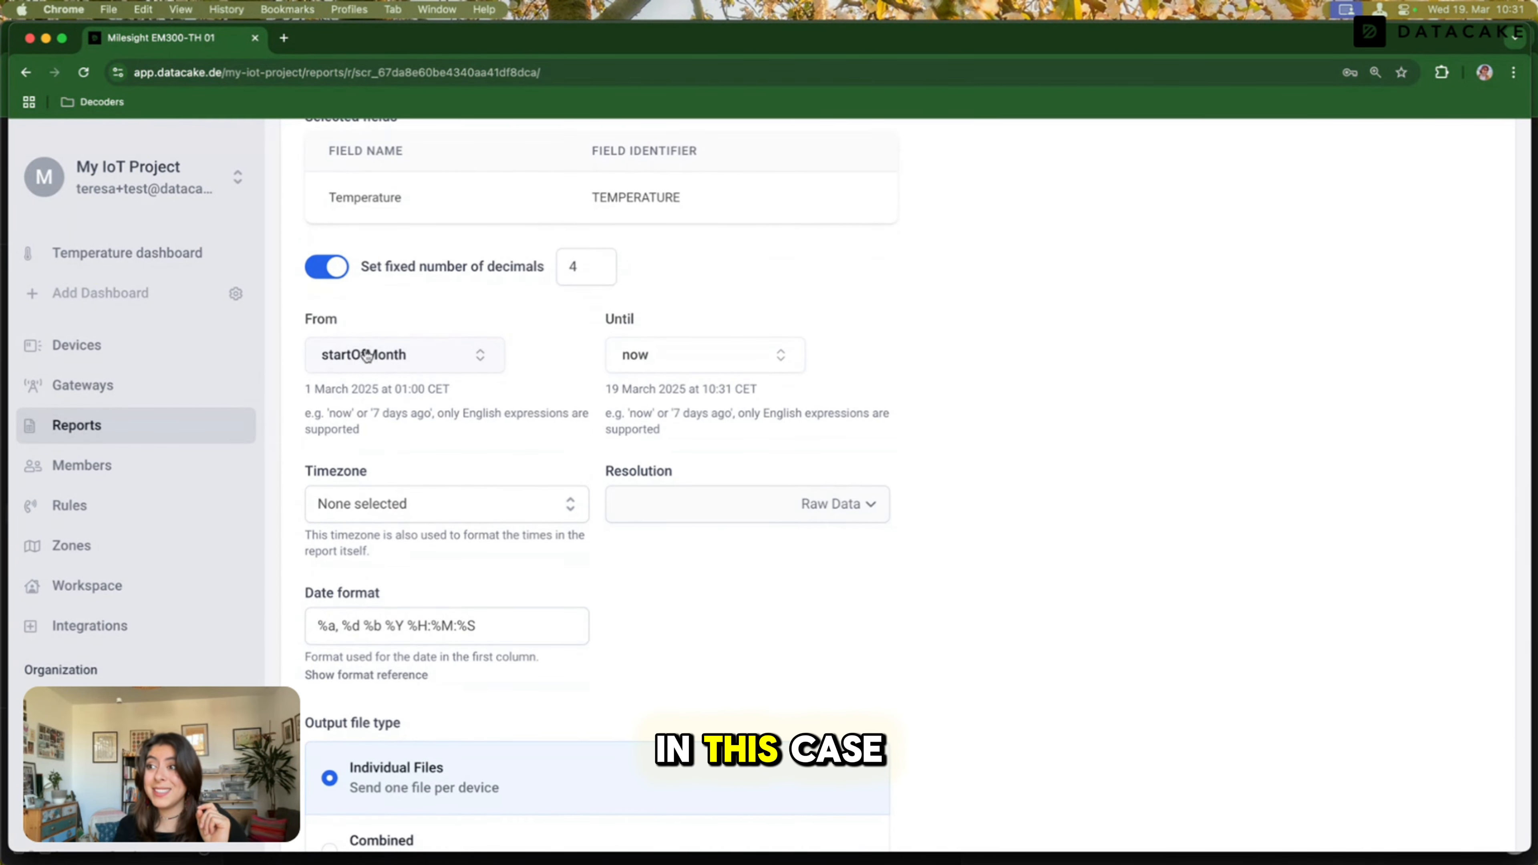
{"action": "scroll", "coordinate": [733, 520], "scroll_direction": "down", "scroll_amount": 1}
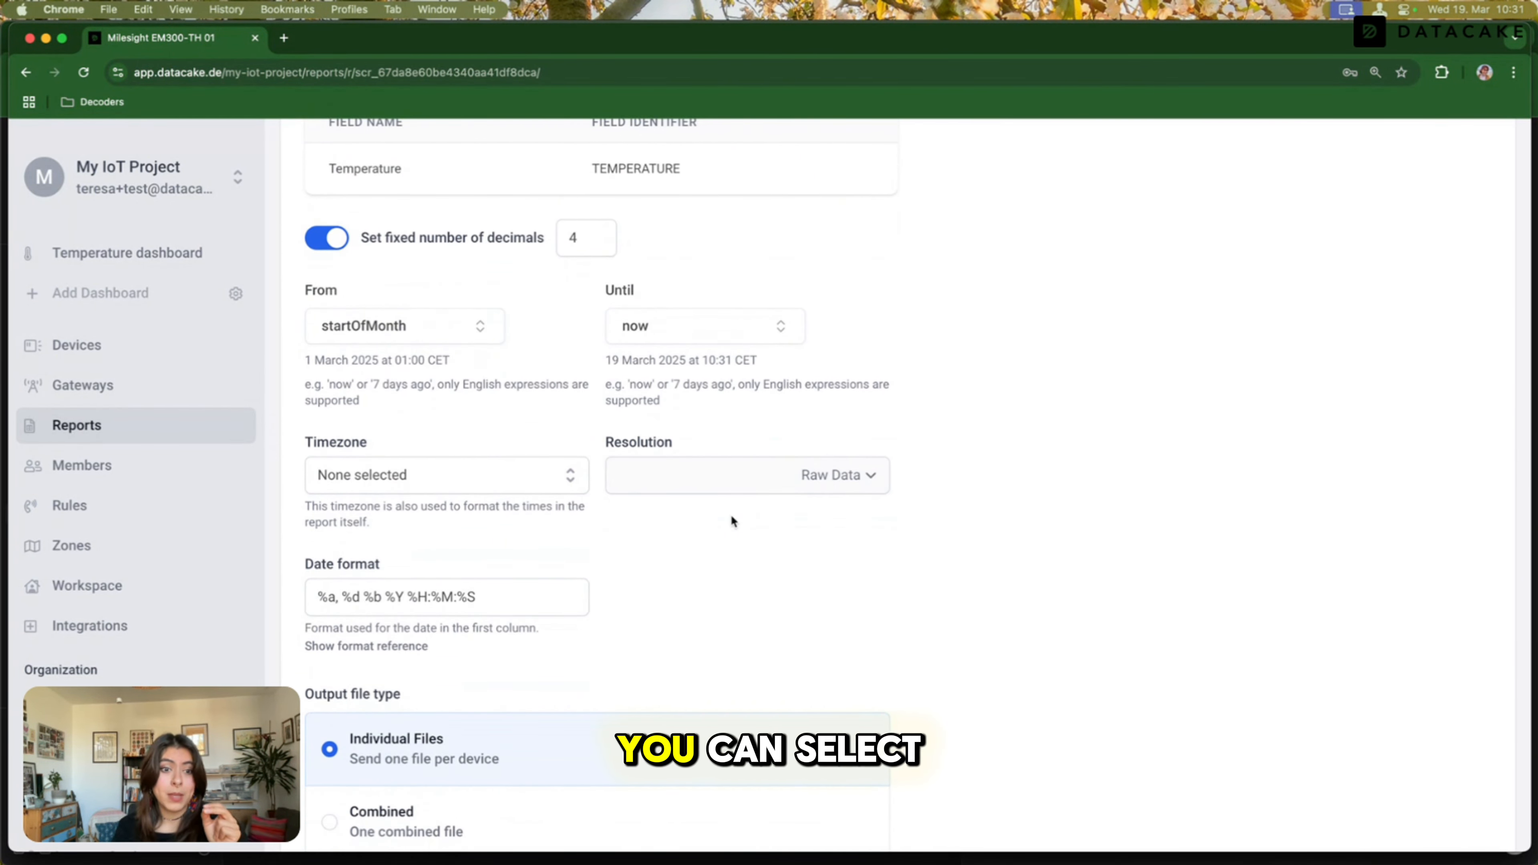
{"action": "scroll", "coordinate": [730, 520], "scroll_direction": "down", "scroll_amount": 1}
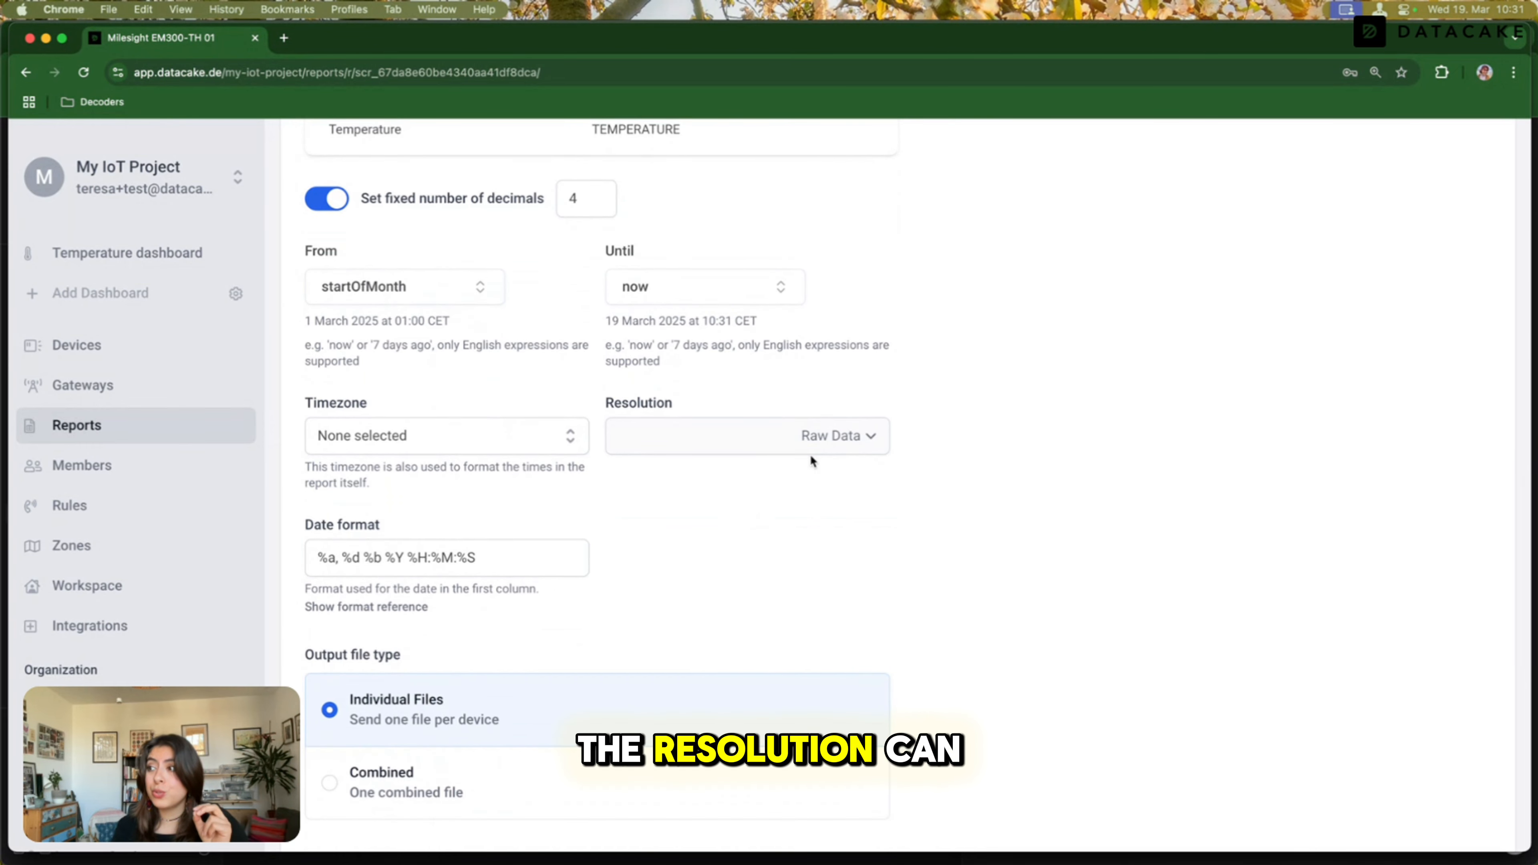
{"action": "left_click", "coordinate": [852, 436]}
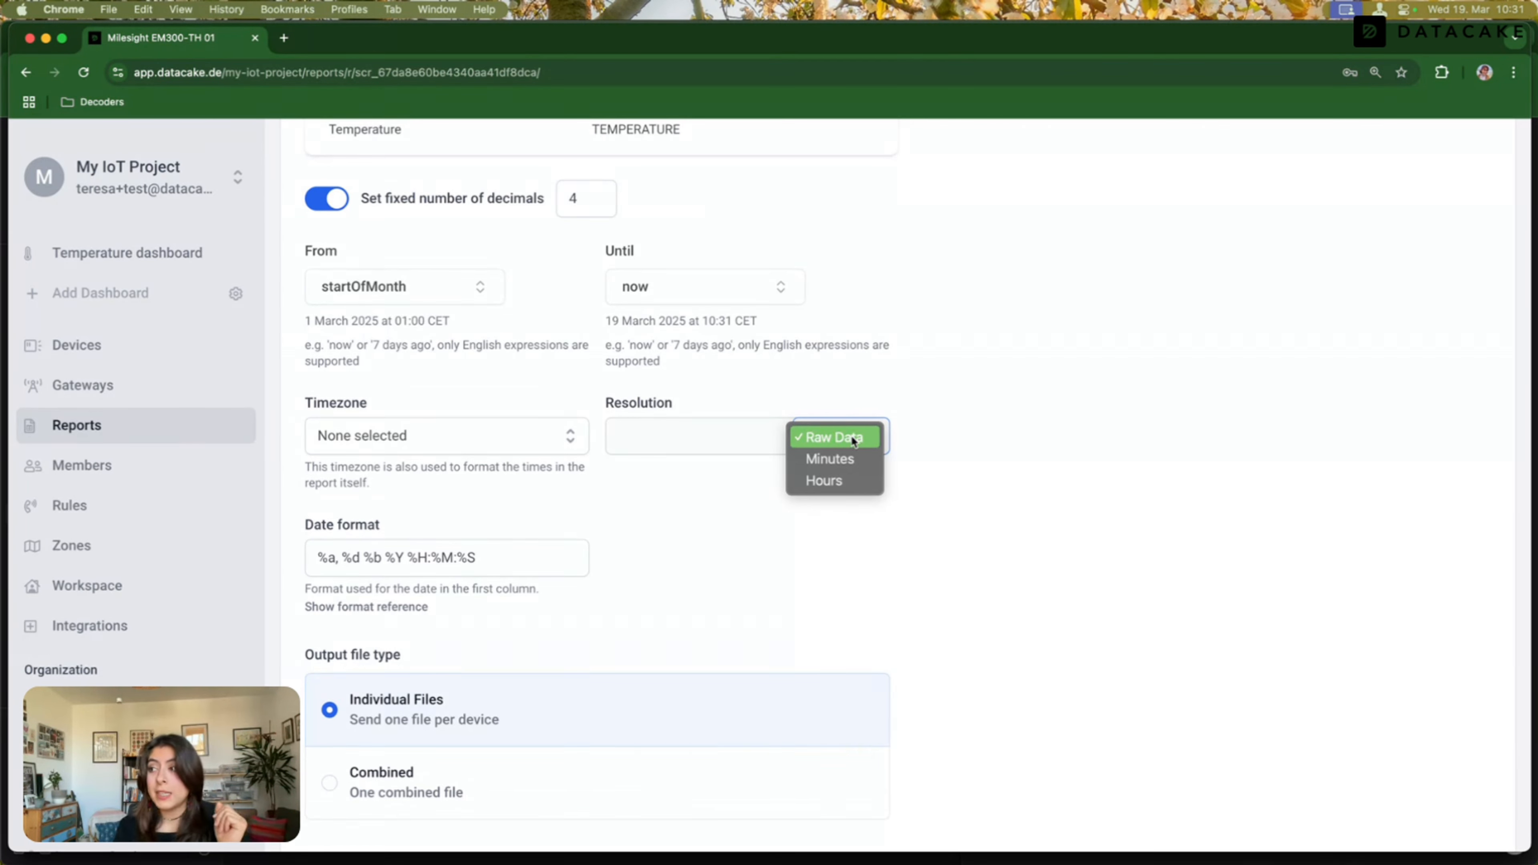
{"action": "left_click", "coordinate": [841, 458]}
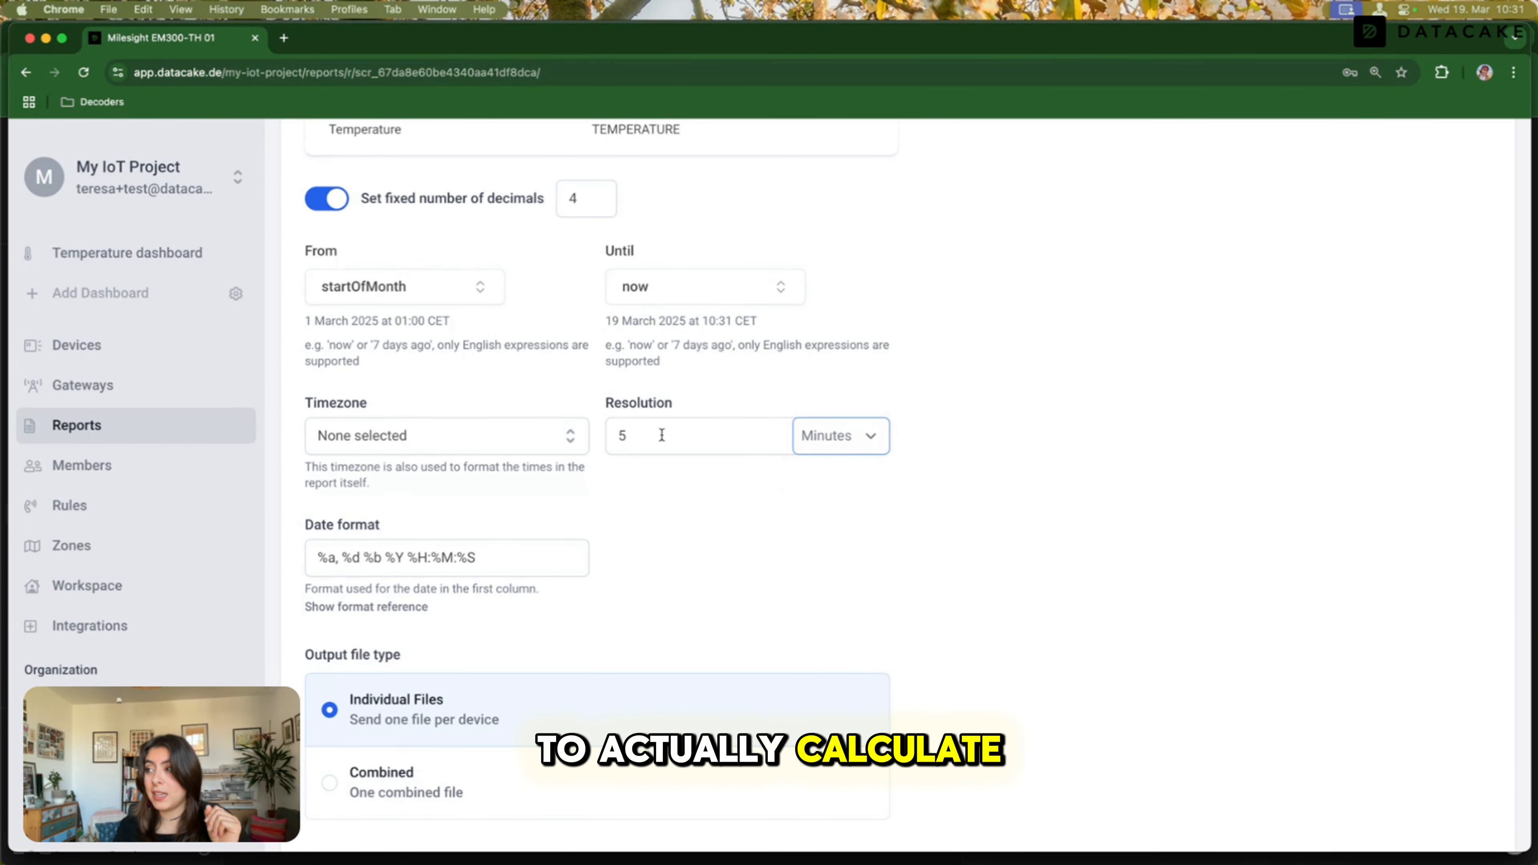
Try changing the report's resolution unit to Hours and clearing its default value.
{"action": "left_click", "coordinate": [887, 437]}
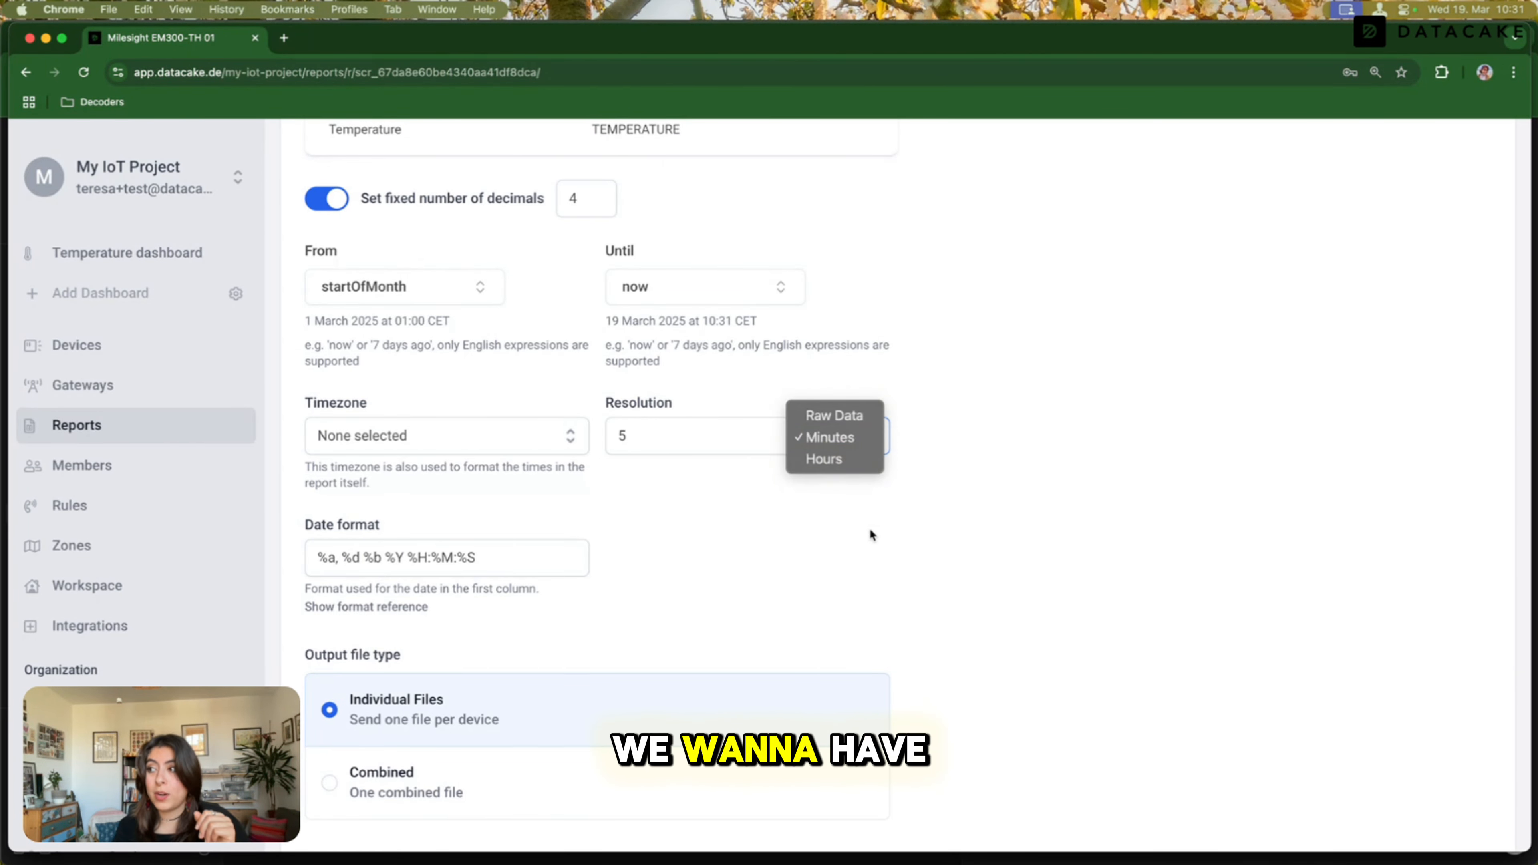
{"action": "left_click", "coordinate": [833, 463]}
{"action": "left_click", "coordinate": [628, 442]}
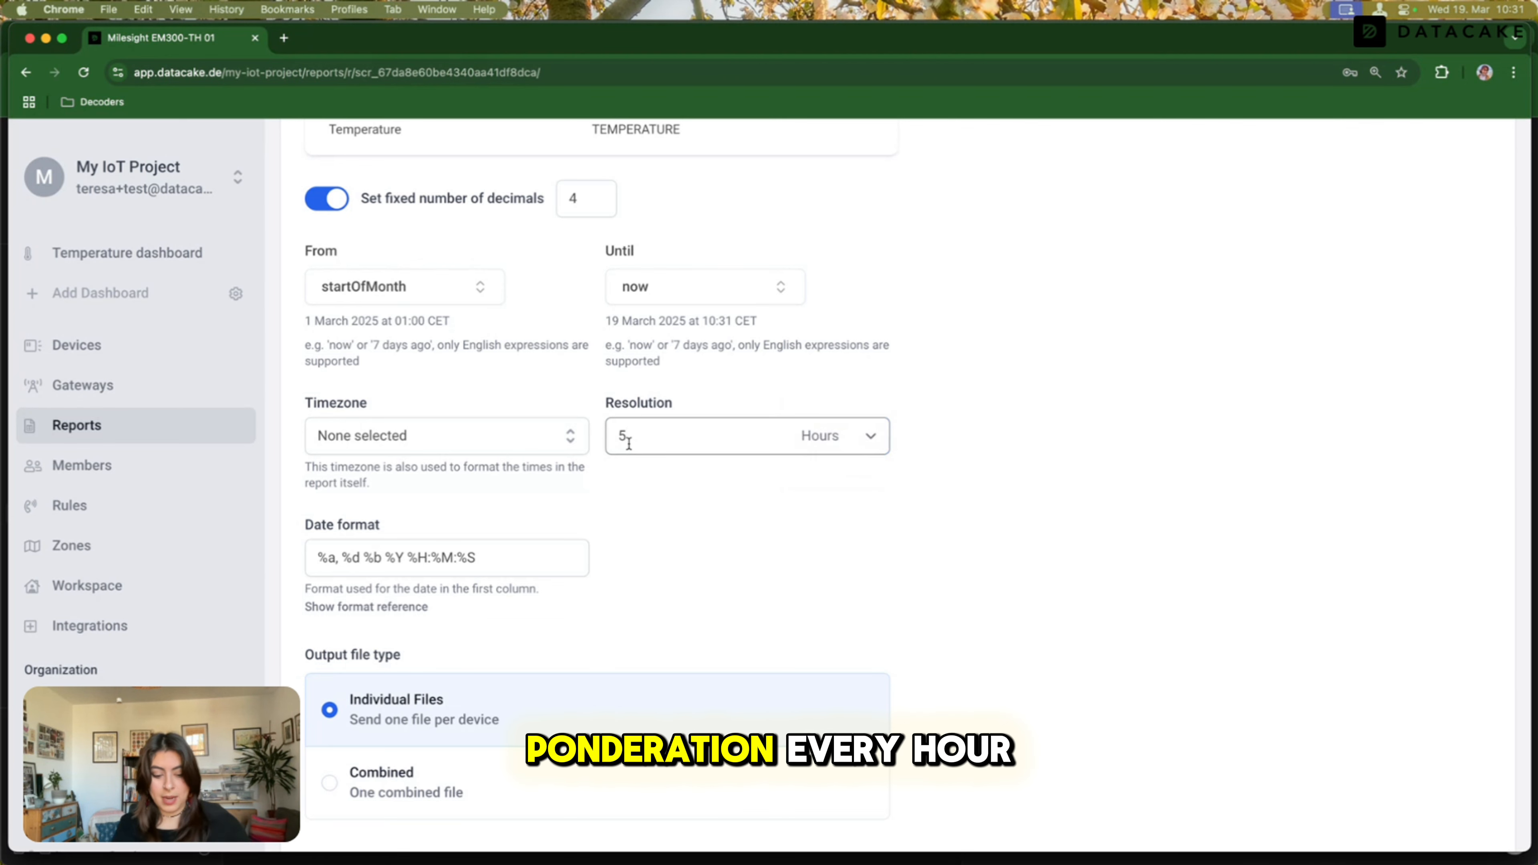
{"action": "key", "text": "BackSpace"}
{"action": "left_click", "coordinate": [835, 436]}
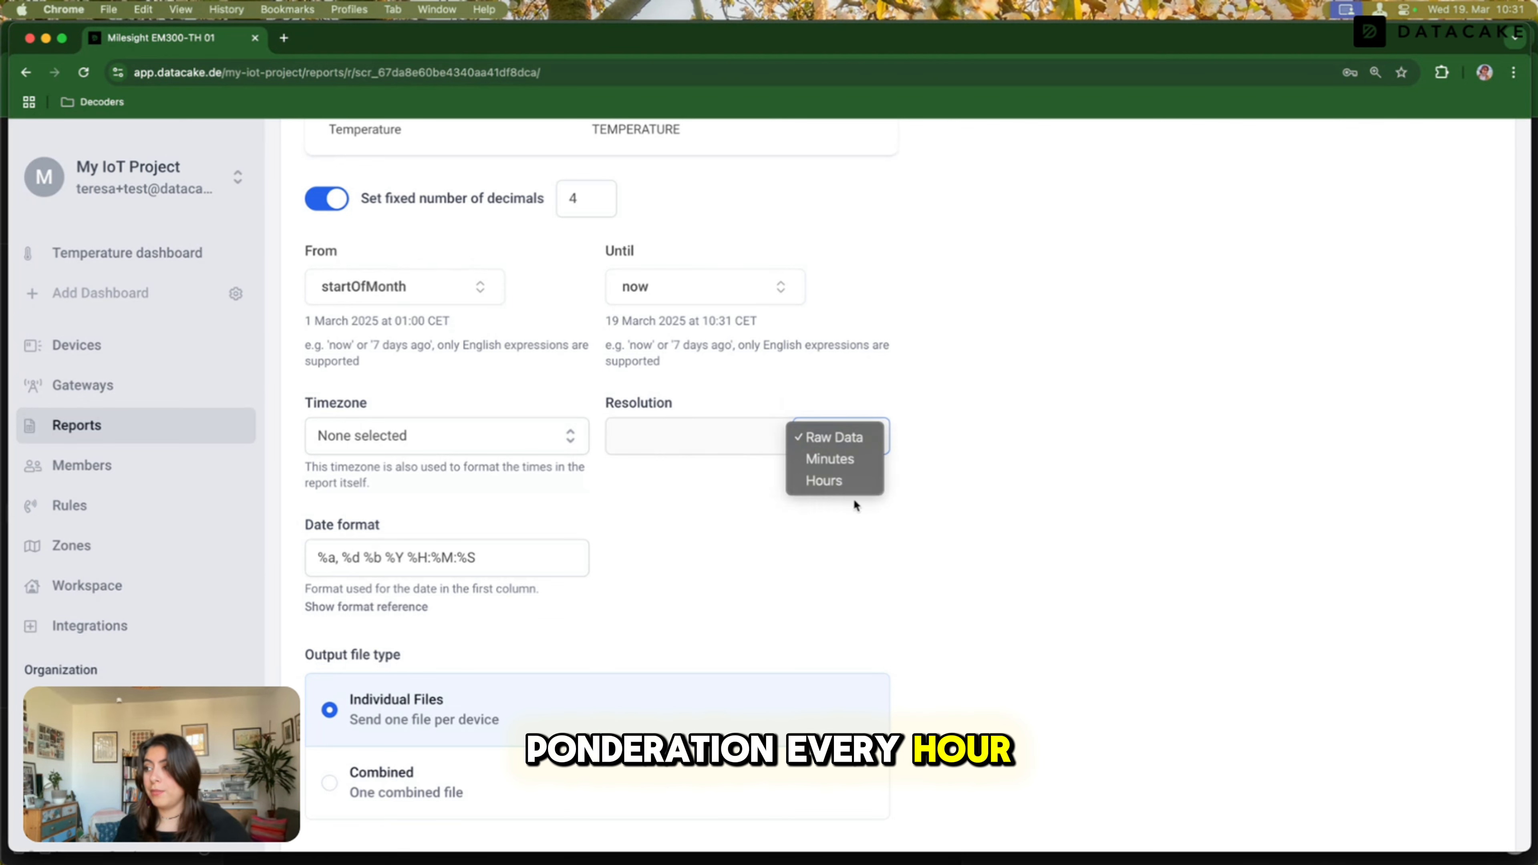
{"action": "left_click", "coordinate": [835, 476]}
{"action": "left_click", "coordinate": [726, 435]}
{"action": "key", "text": "BackSpace"}
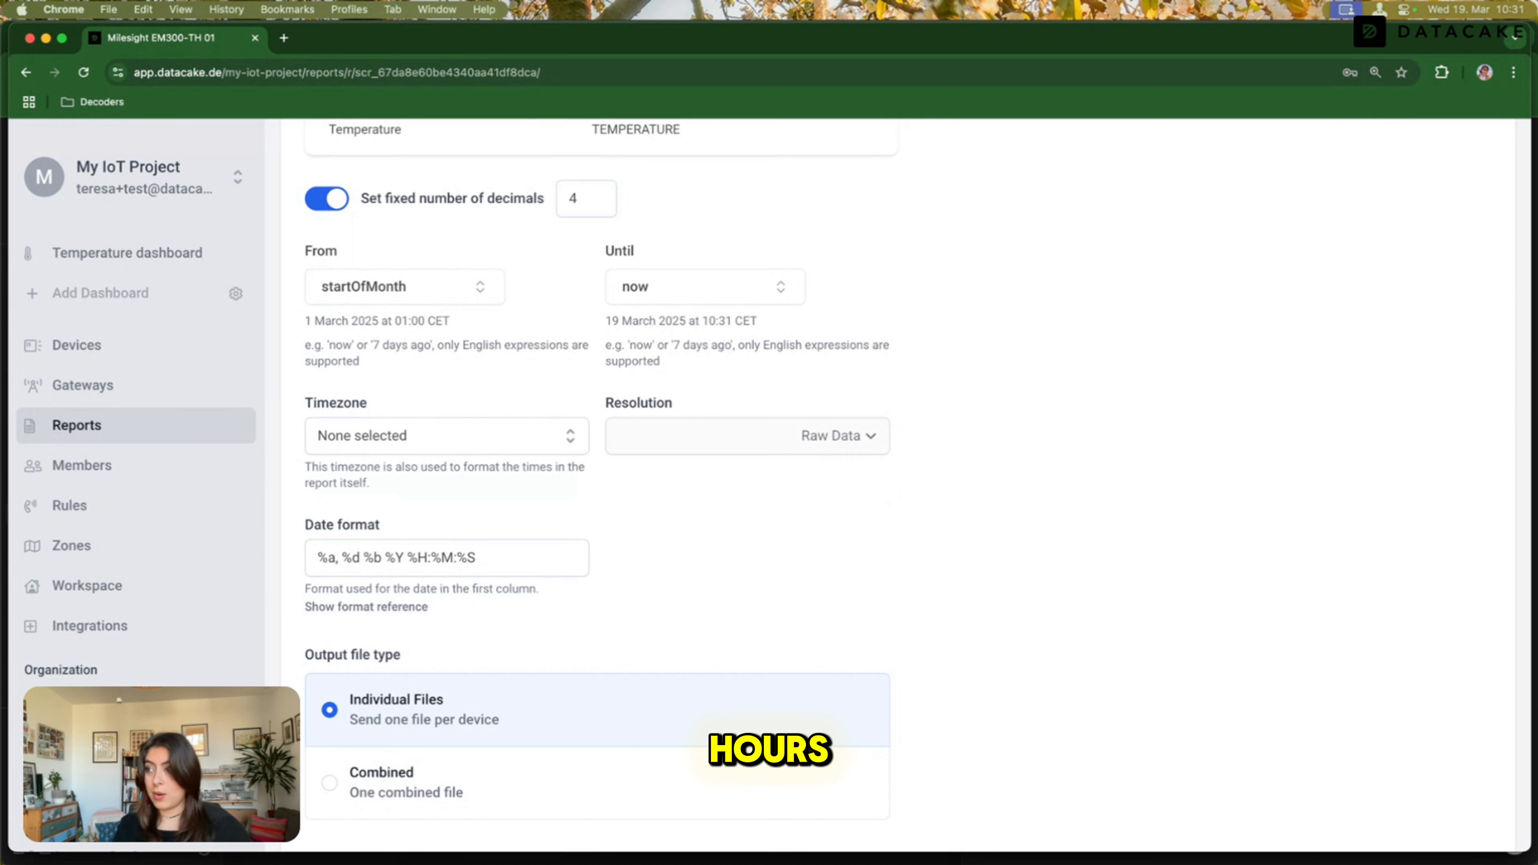
Set the report's resolution to 2 Hours.
{"action": "left_click", "coordinate": [815, 439]}
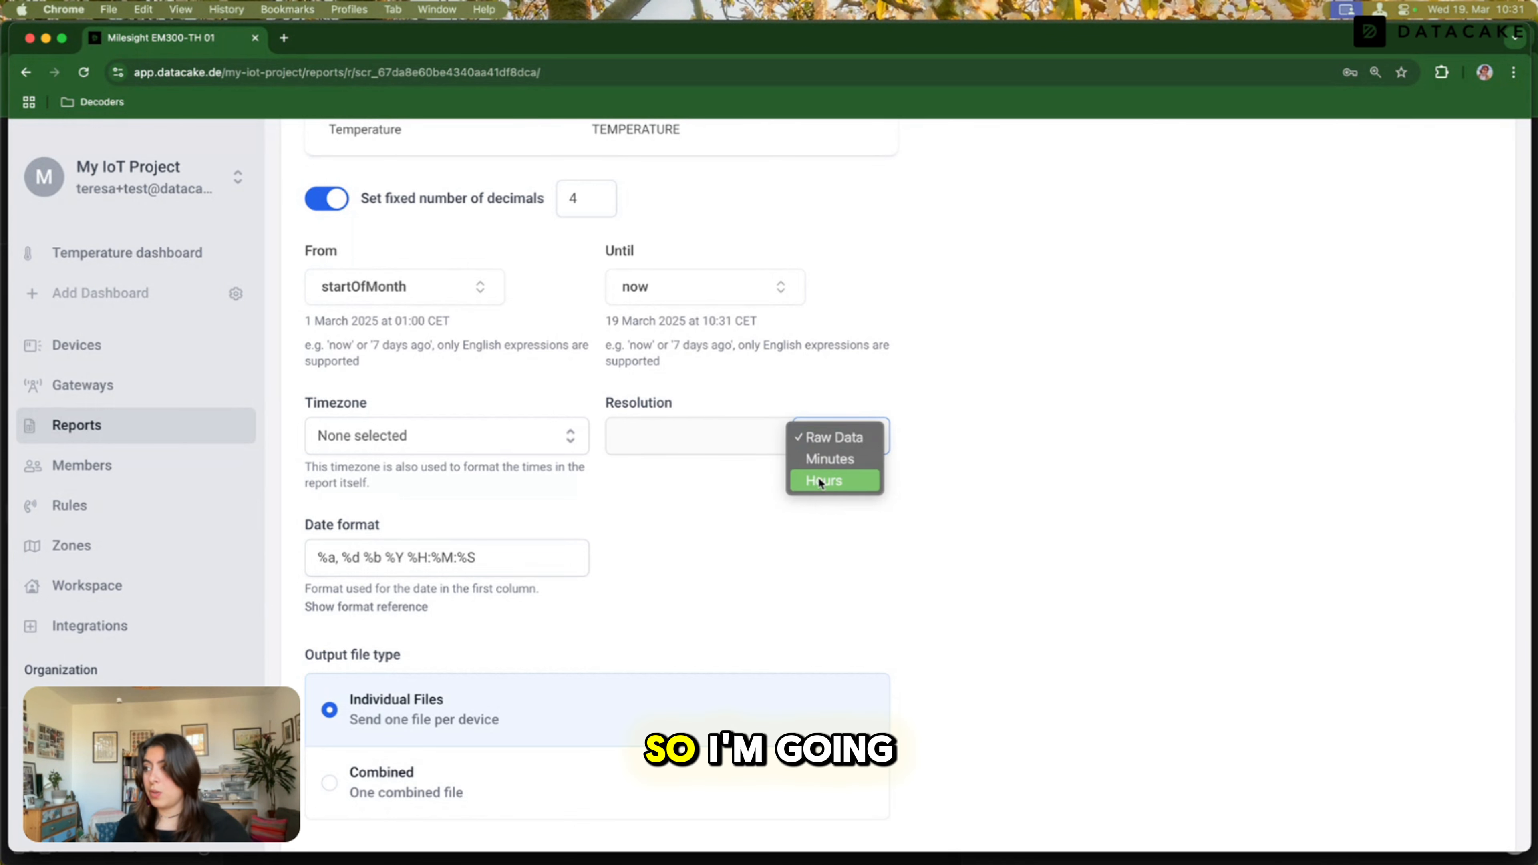
{"action": "left_click", "coordinate": [811, 477]}
{"action": "left_click", "coordinate": [618, 438]}
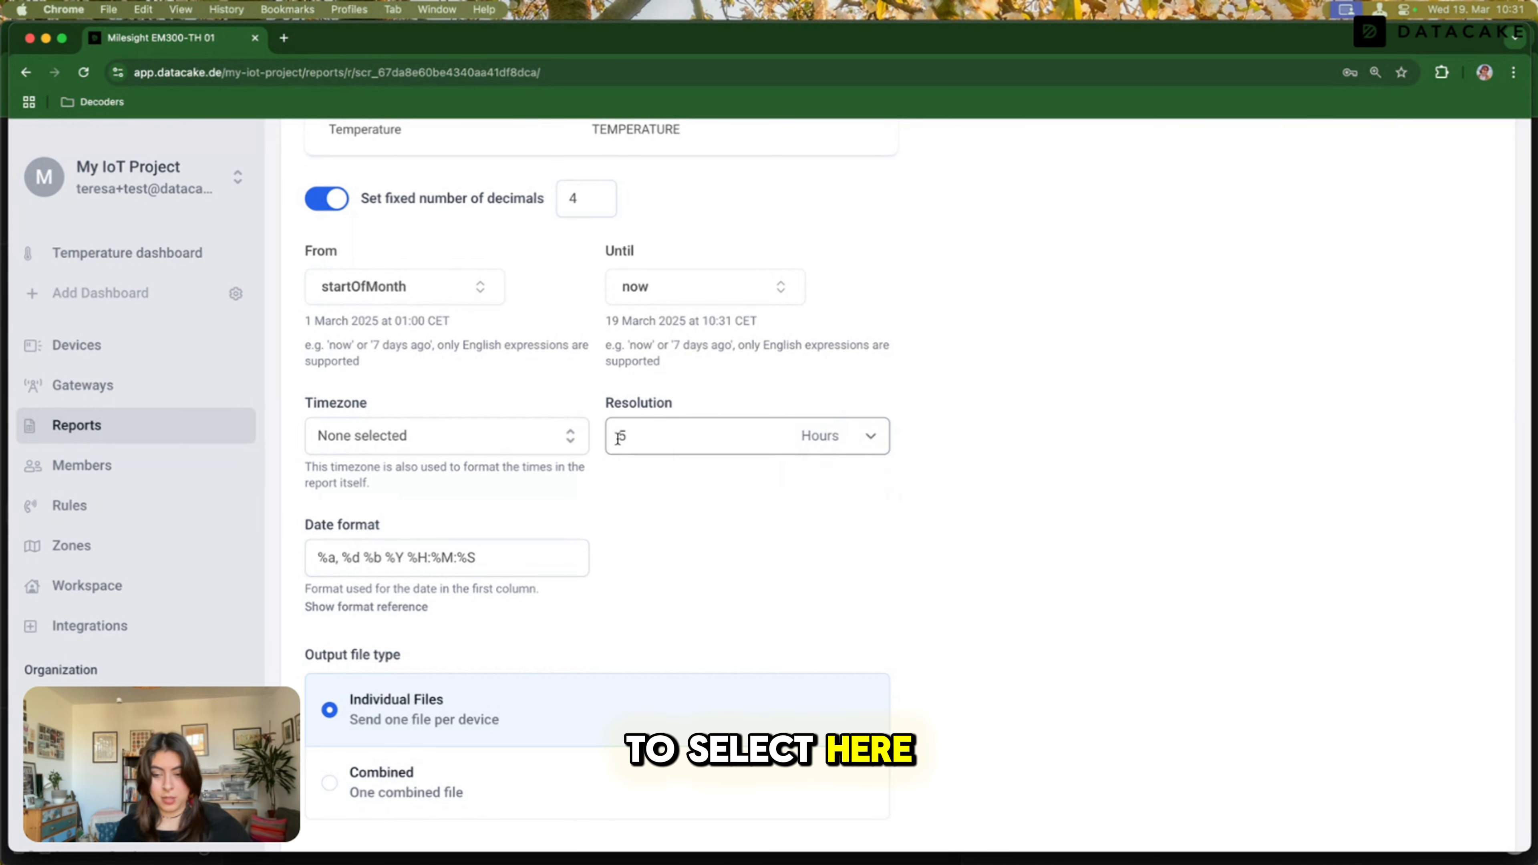
{"action": "type", "text": "2"}
{"action": "key", "text": "Delete"}
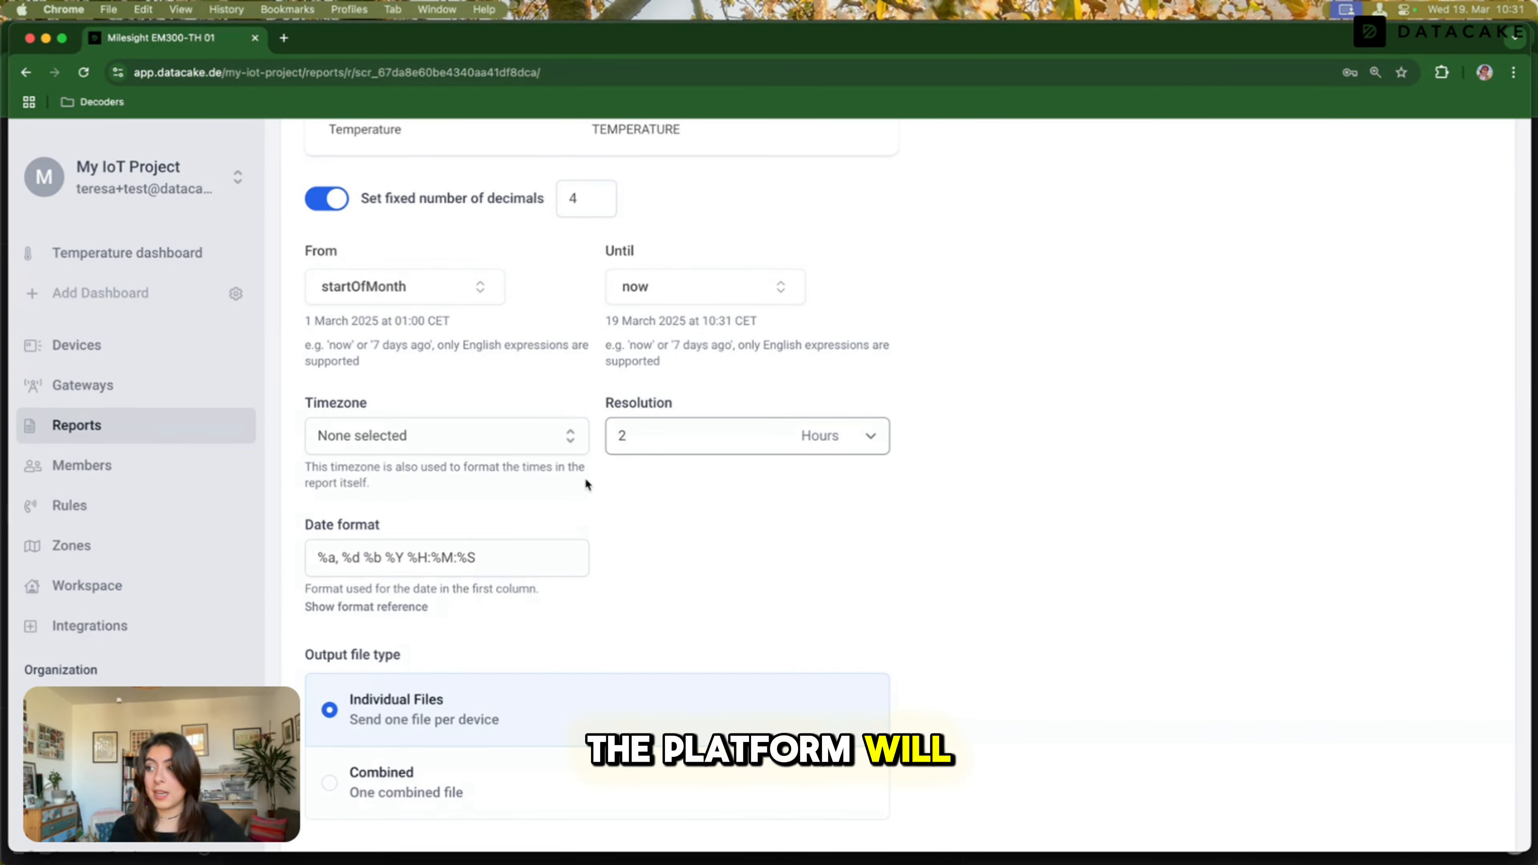
{"action": "left_click", "coordinate": [644, 499]}
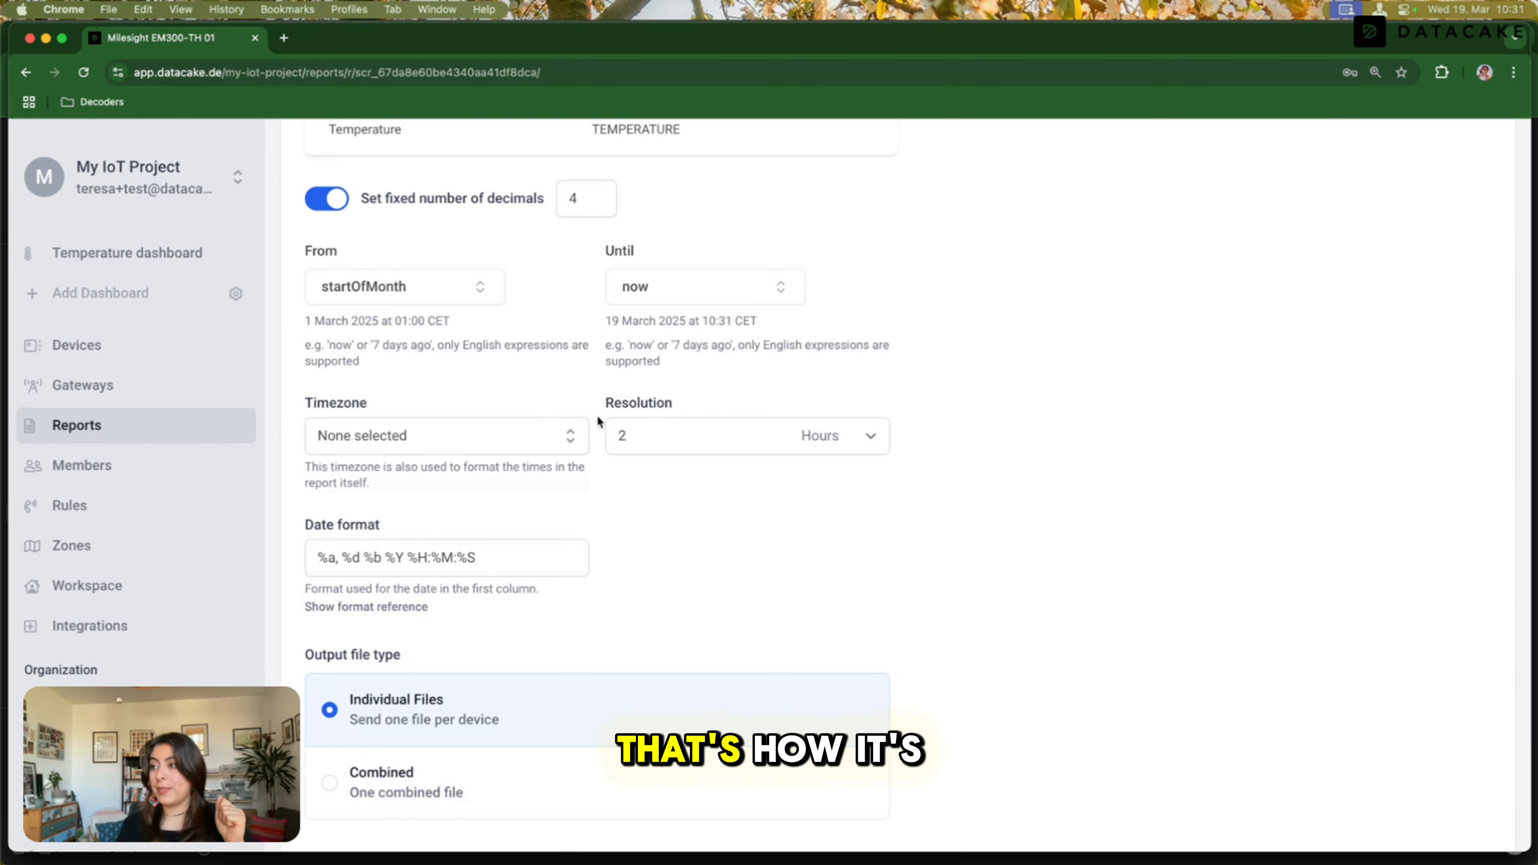
Set the report's timezone to W. Europe Standard Time.
{"action": "left_click", "coordinate": [549, 439]}
{"action": "left_click", "coordinate": [488, 480]}
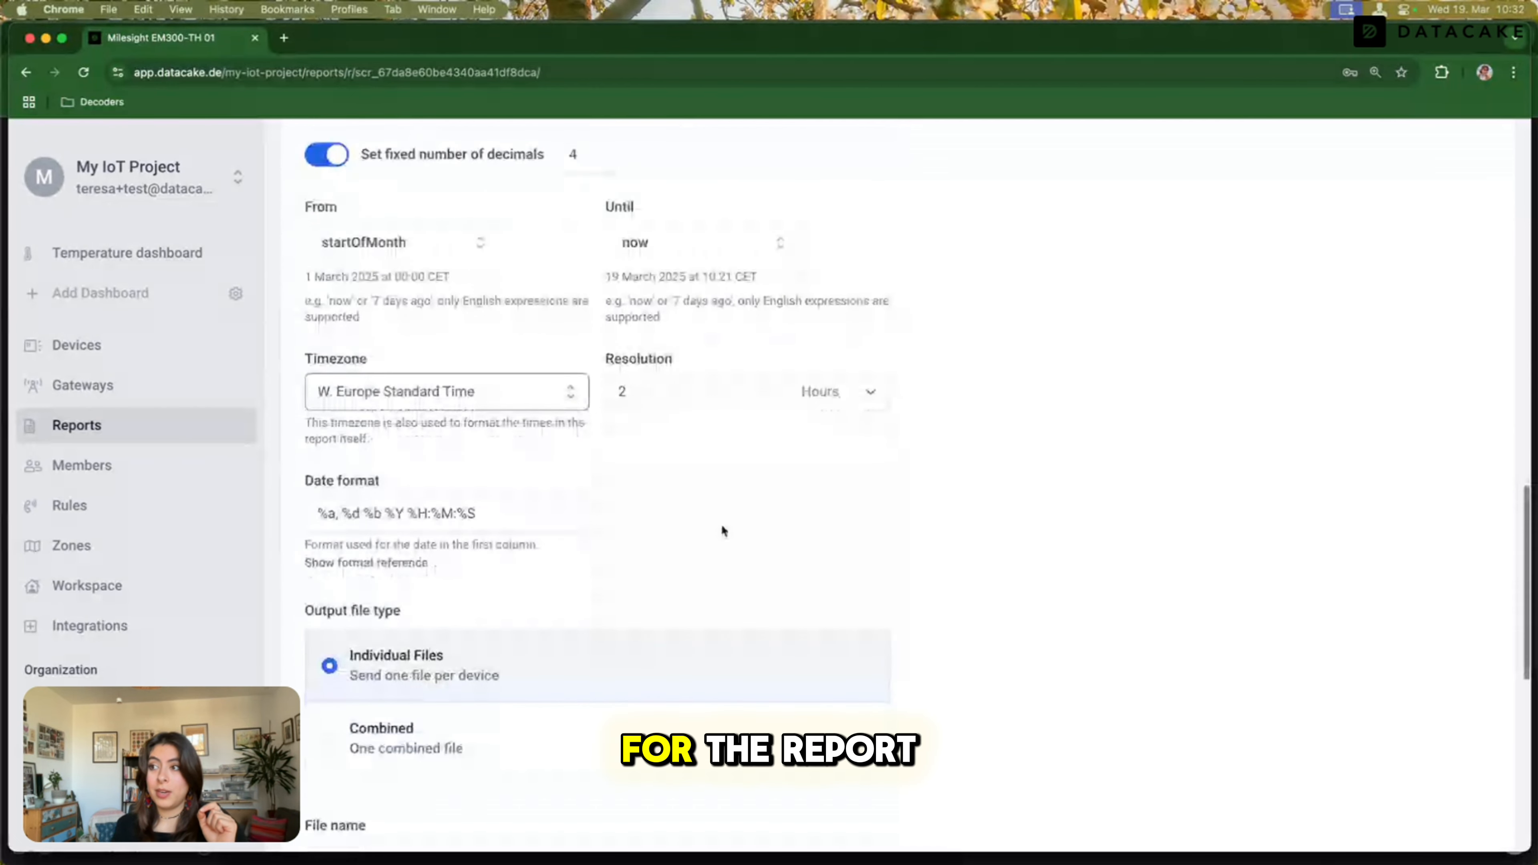
Choose the Combined output file type for the Simple CSV report and save the settings.
{"action": "scroll", "coordinate": [722, 530], "scroll_direction": "down", "scroll_amount": 1}
{"action": "scroll", "coordinate": [704, 473], "scroll_direction": "down", "scroll_amount": 2}
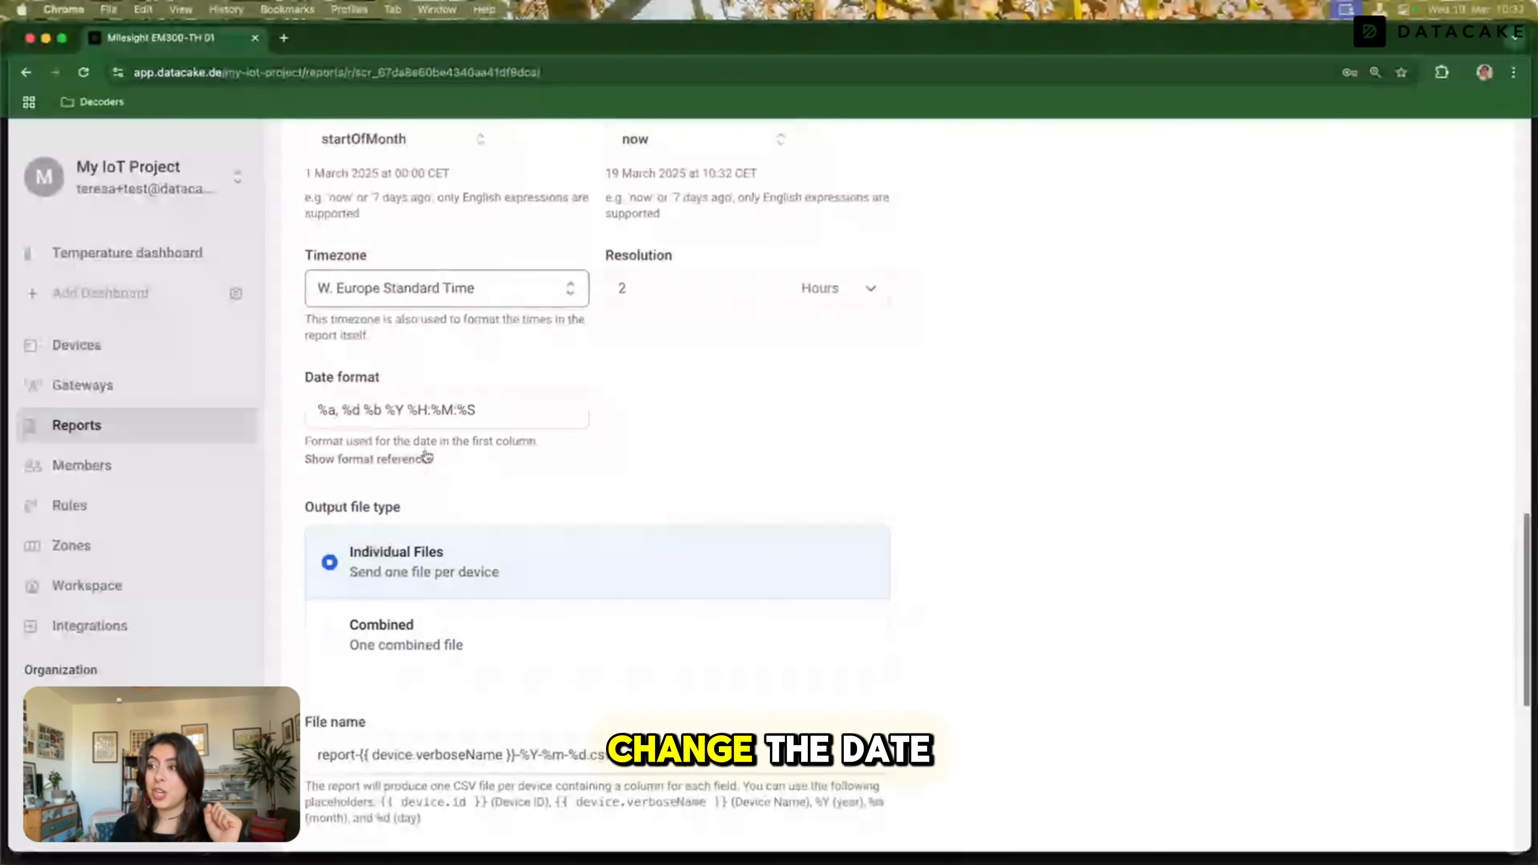
{"action": "scroll", "coordinate": [417, 461], "scroll_direction": "down", "scroll_amount": 1}
{"action": "scroll", "coordinate": [568, 456], "scroll_direction": "down", "scroll_amount": 3}
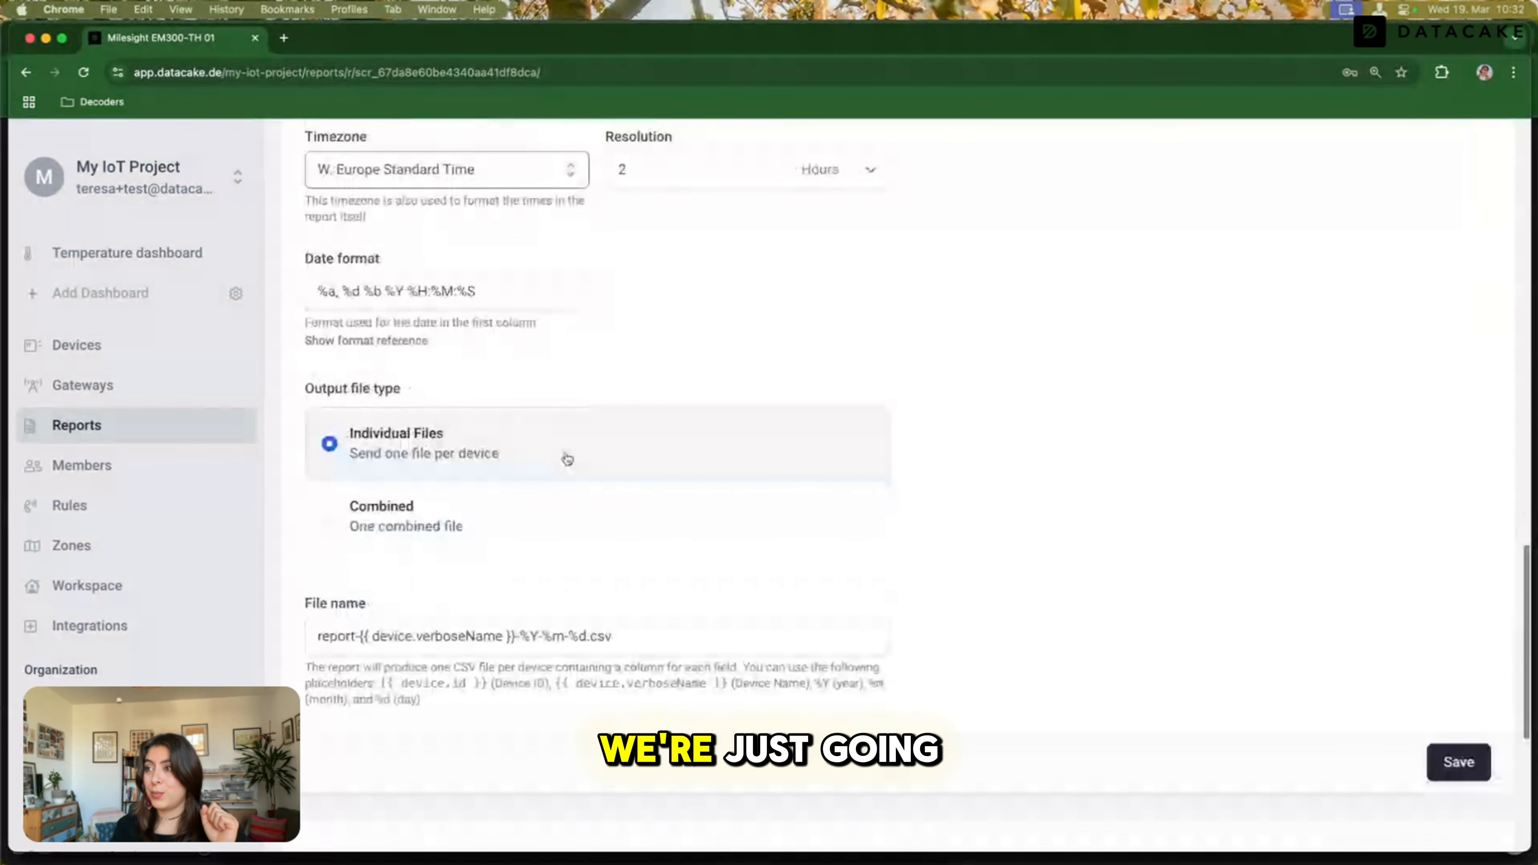
{"action": "scroll", "coordinate": [488, 301], "scroll_direction": "down", "scroll_amount": 2}
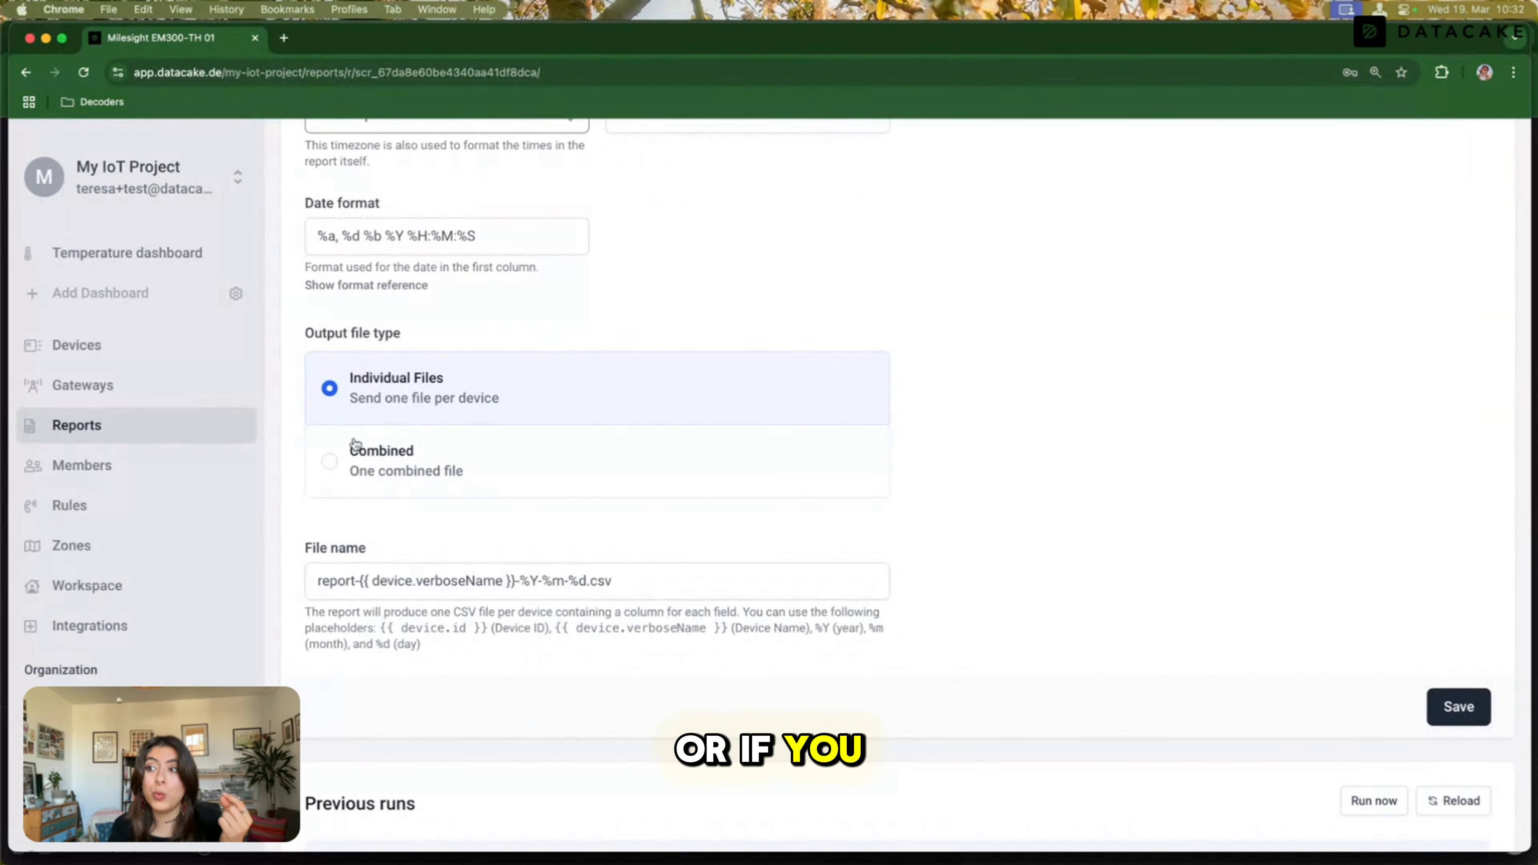
{"action": "left_click", "coordinate": [331, 462]}
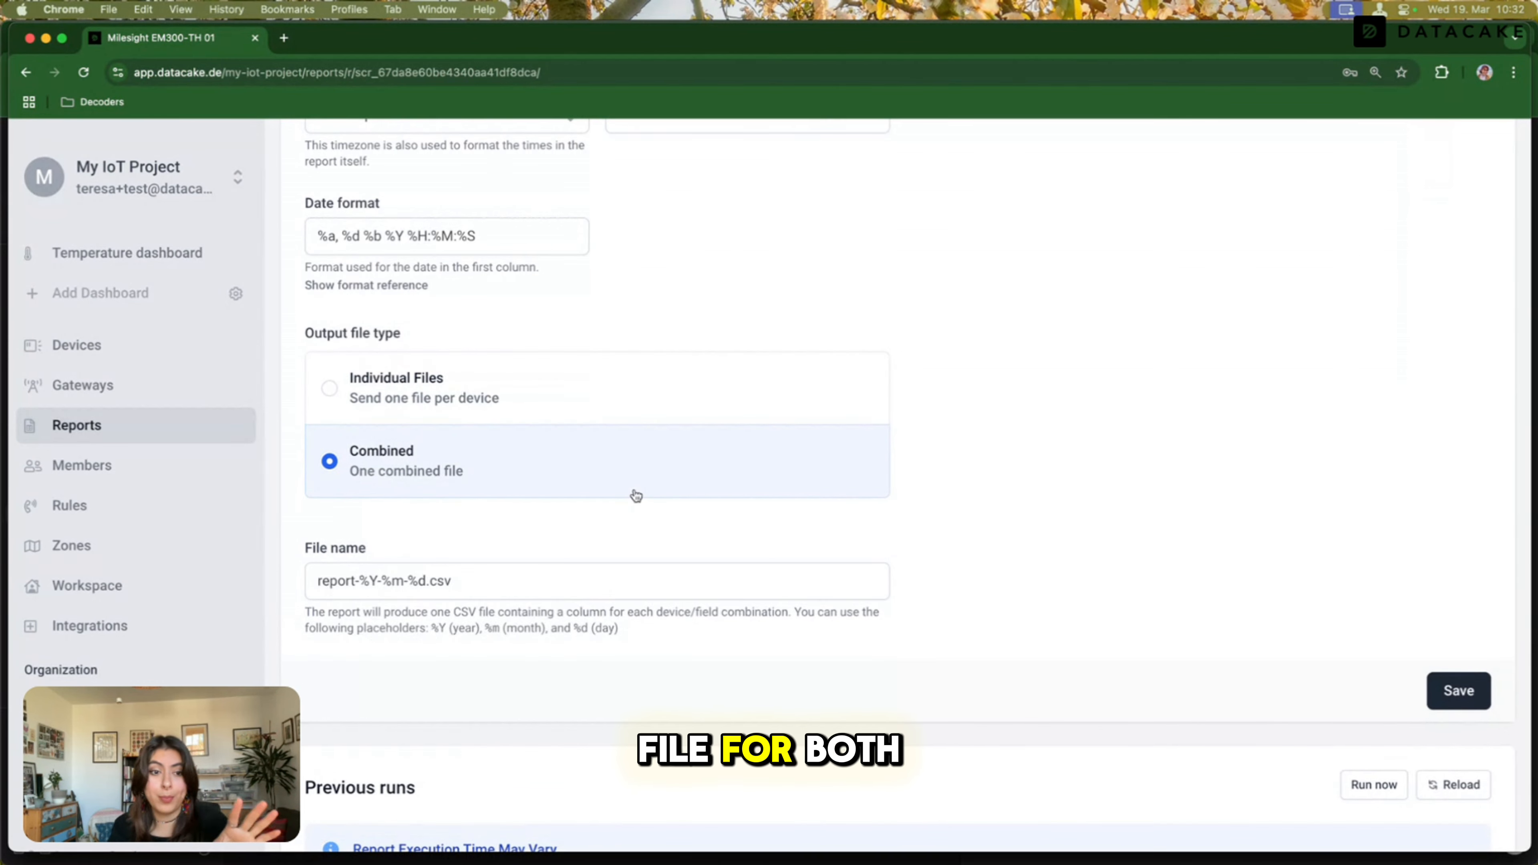
{"action": "scroll", "coordinate": [635, 496], "scroll_direction": "up", "scroll_amount": 2}
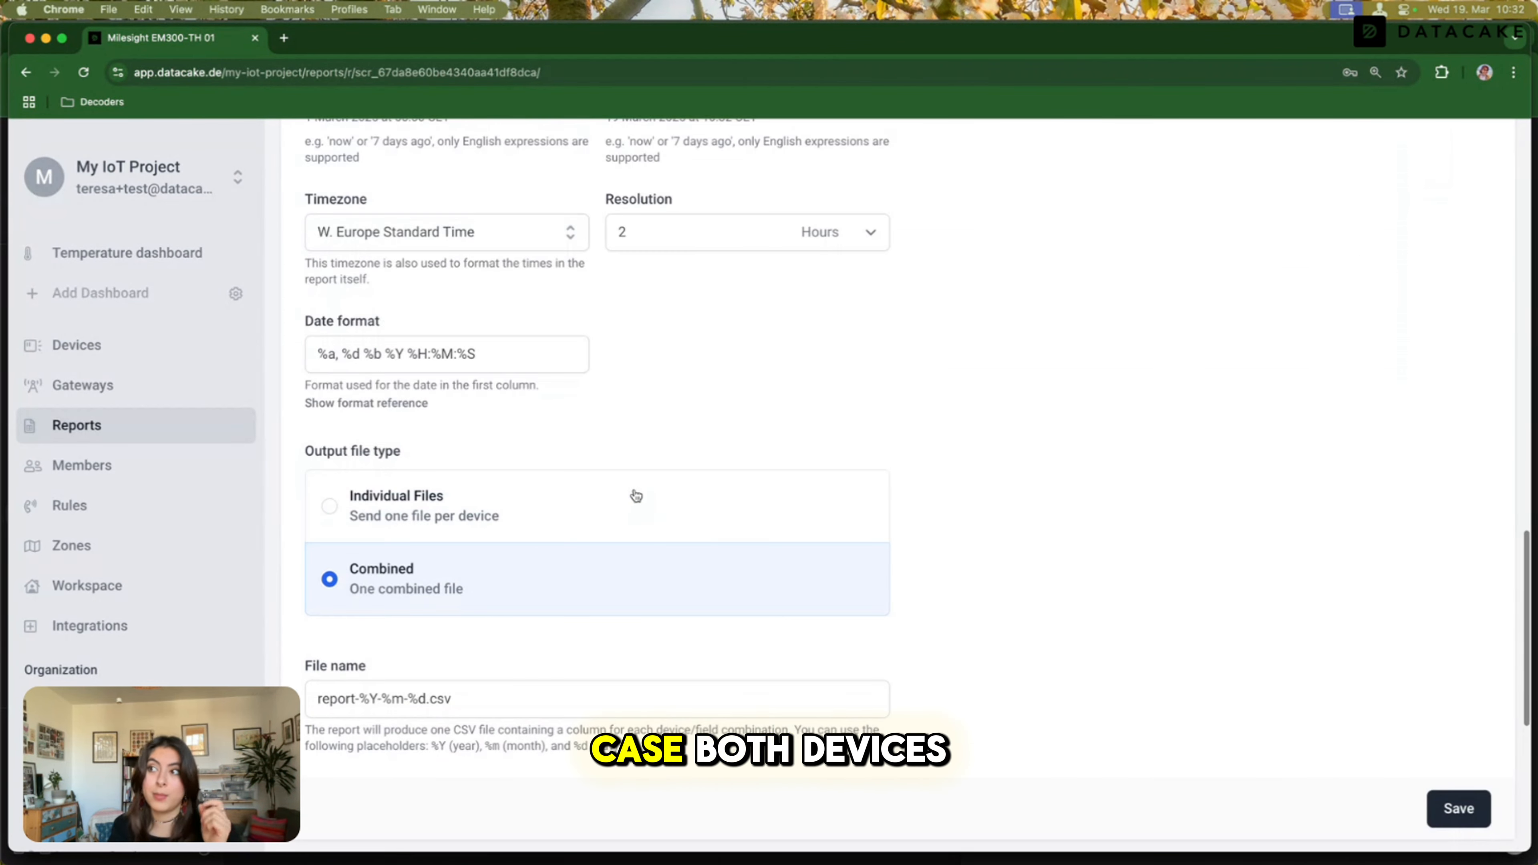
{"action": "scroll", "coordinate": [635, 498], "scroll_direction": "down", "scroll_amount": 3}
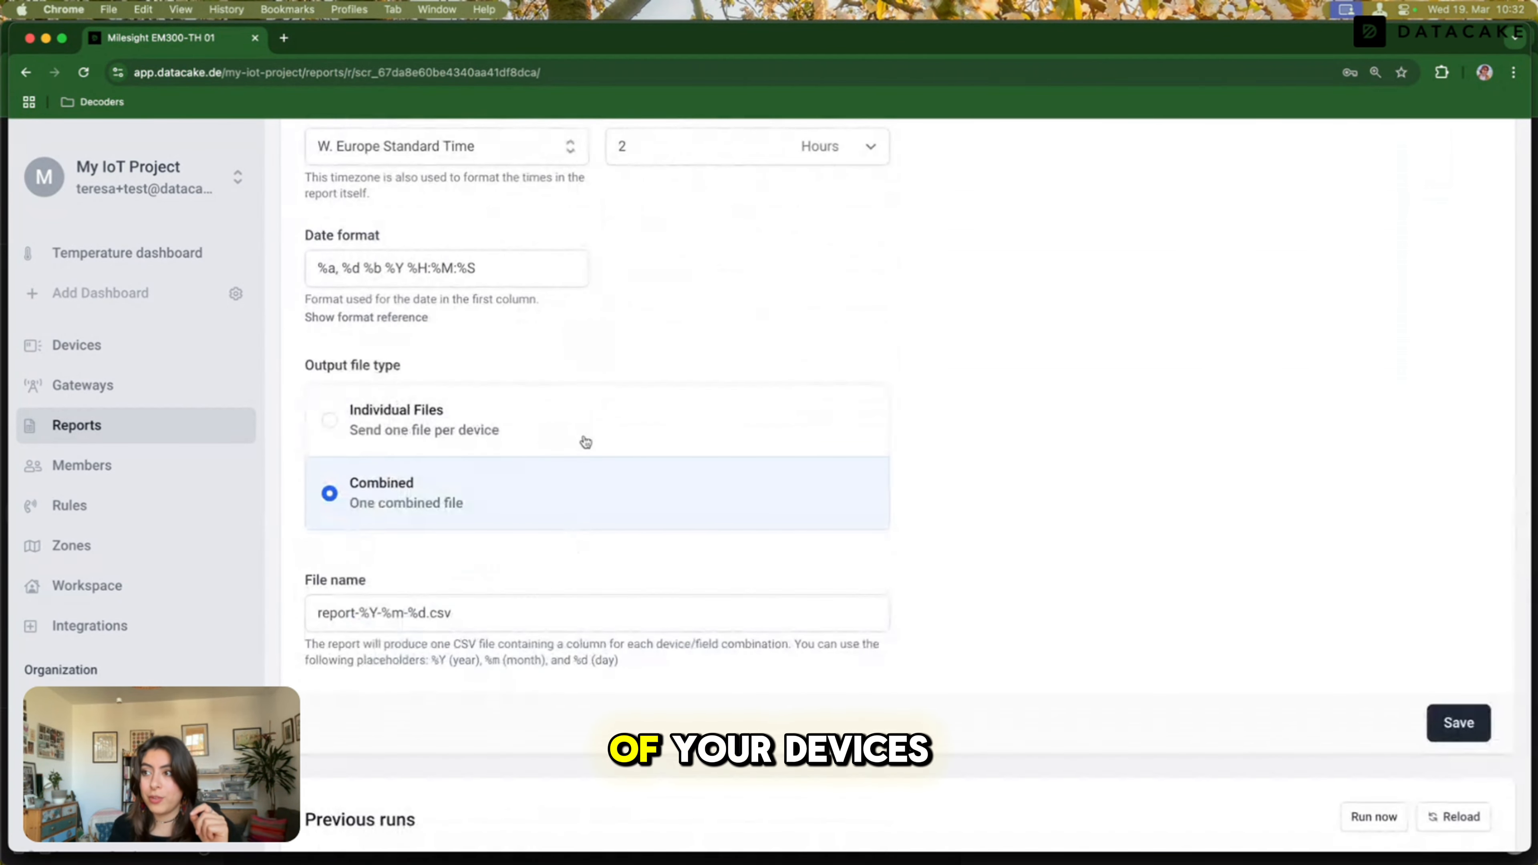
{"action": "scroll", "coordinate": [395, 425], "scroll_direction": "down", "scroll_amount": 2}
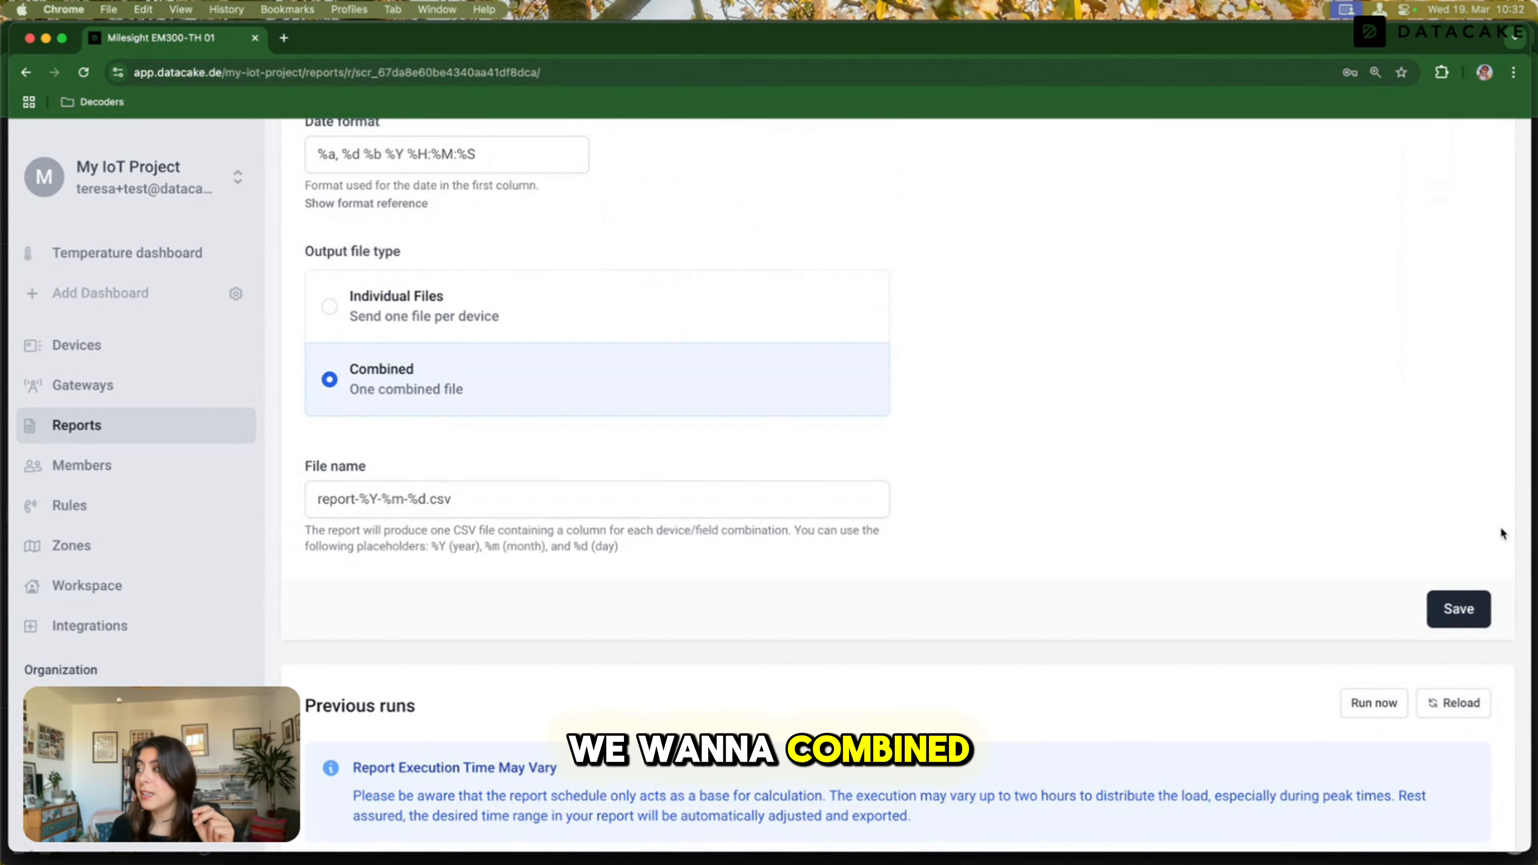
{"action": "left_click", "coordinate": [1457, 610]}
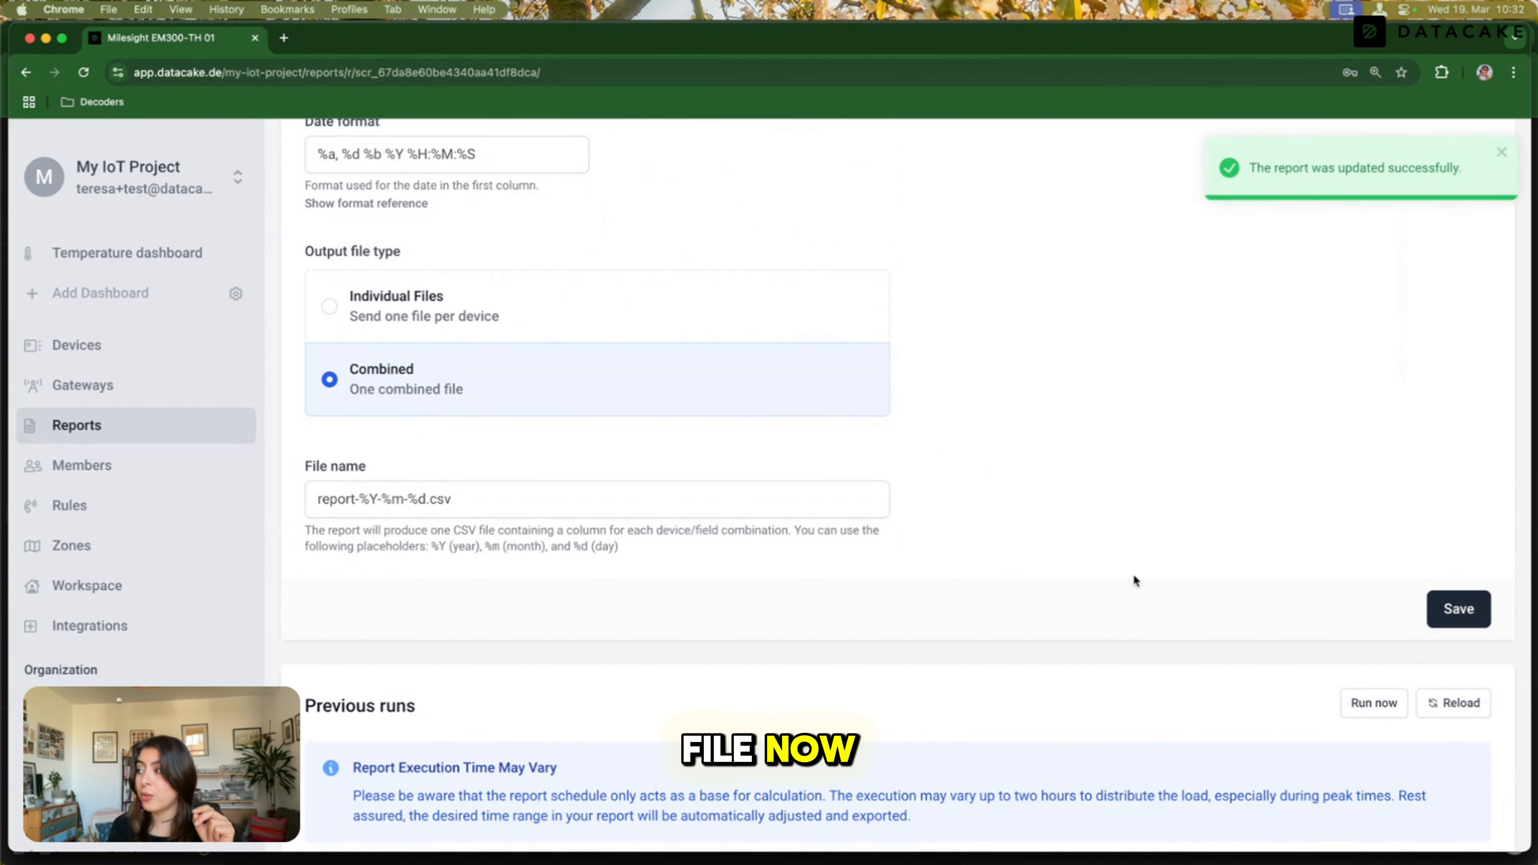
{"action": "scroll", "coordinate": [1132, 580], "scroll_direction": "down", "scroll_amount": 5}
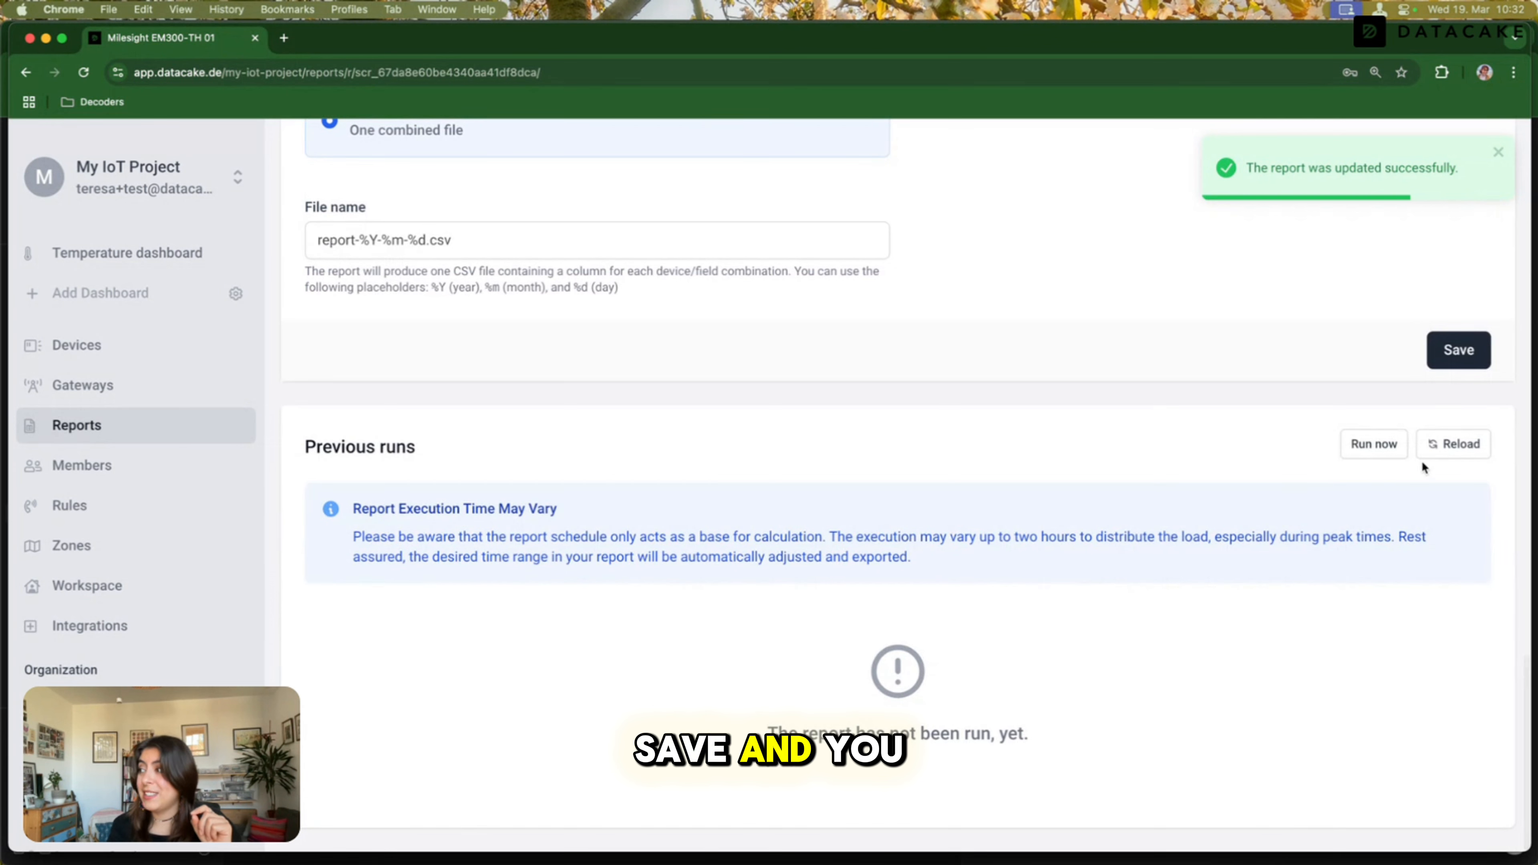
Run the report immediately and refresh its list of previous runs.
{"action": "left_click", "coordinate": [1374, 448]}
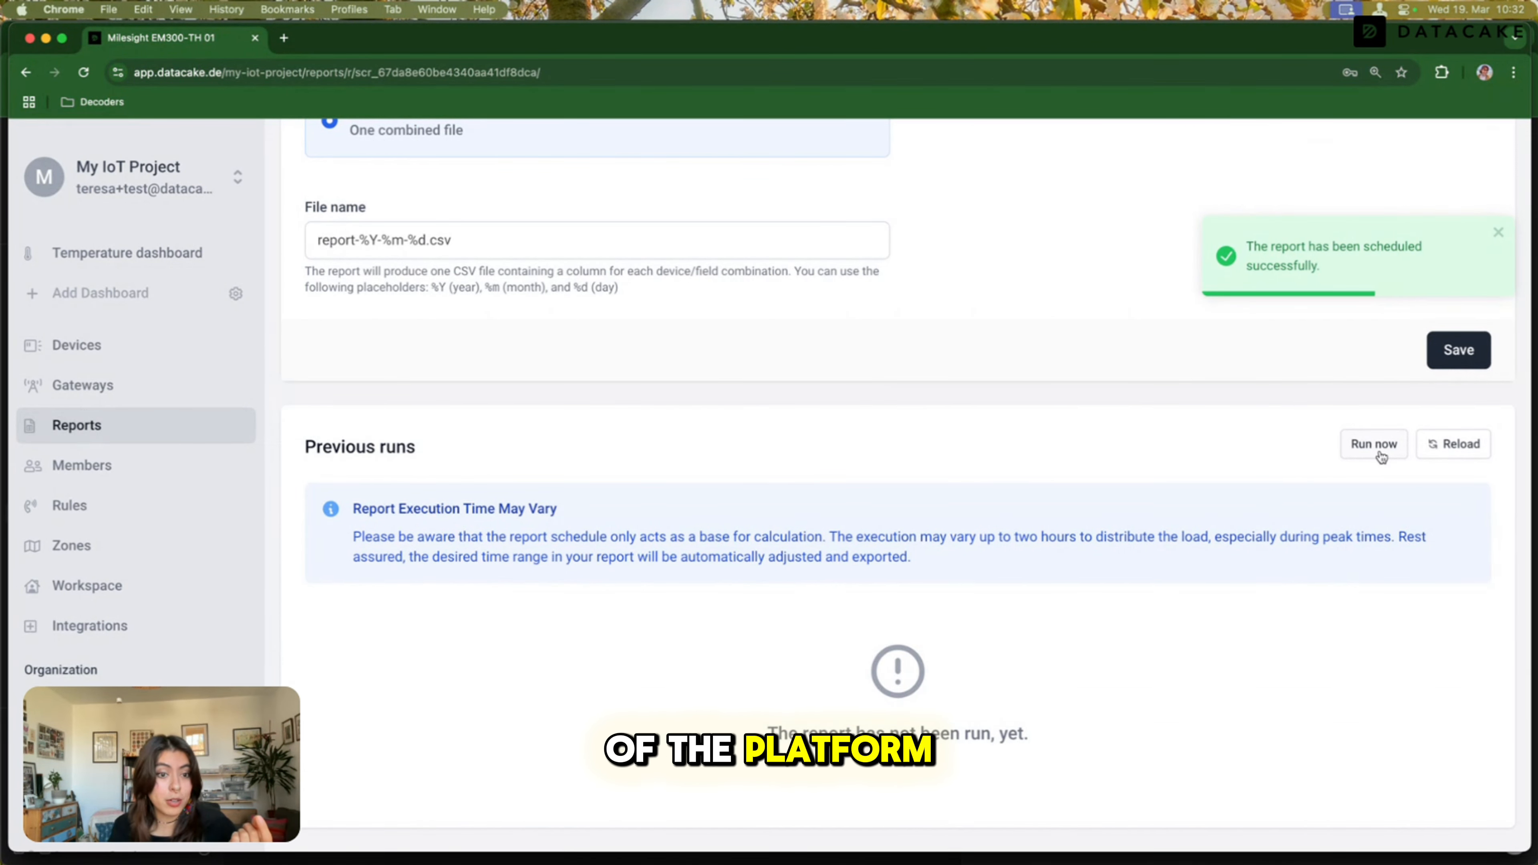
{"action": "left_click", "coordinate": [1451, 448]}
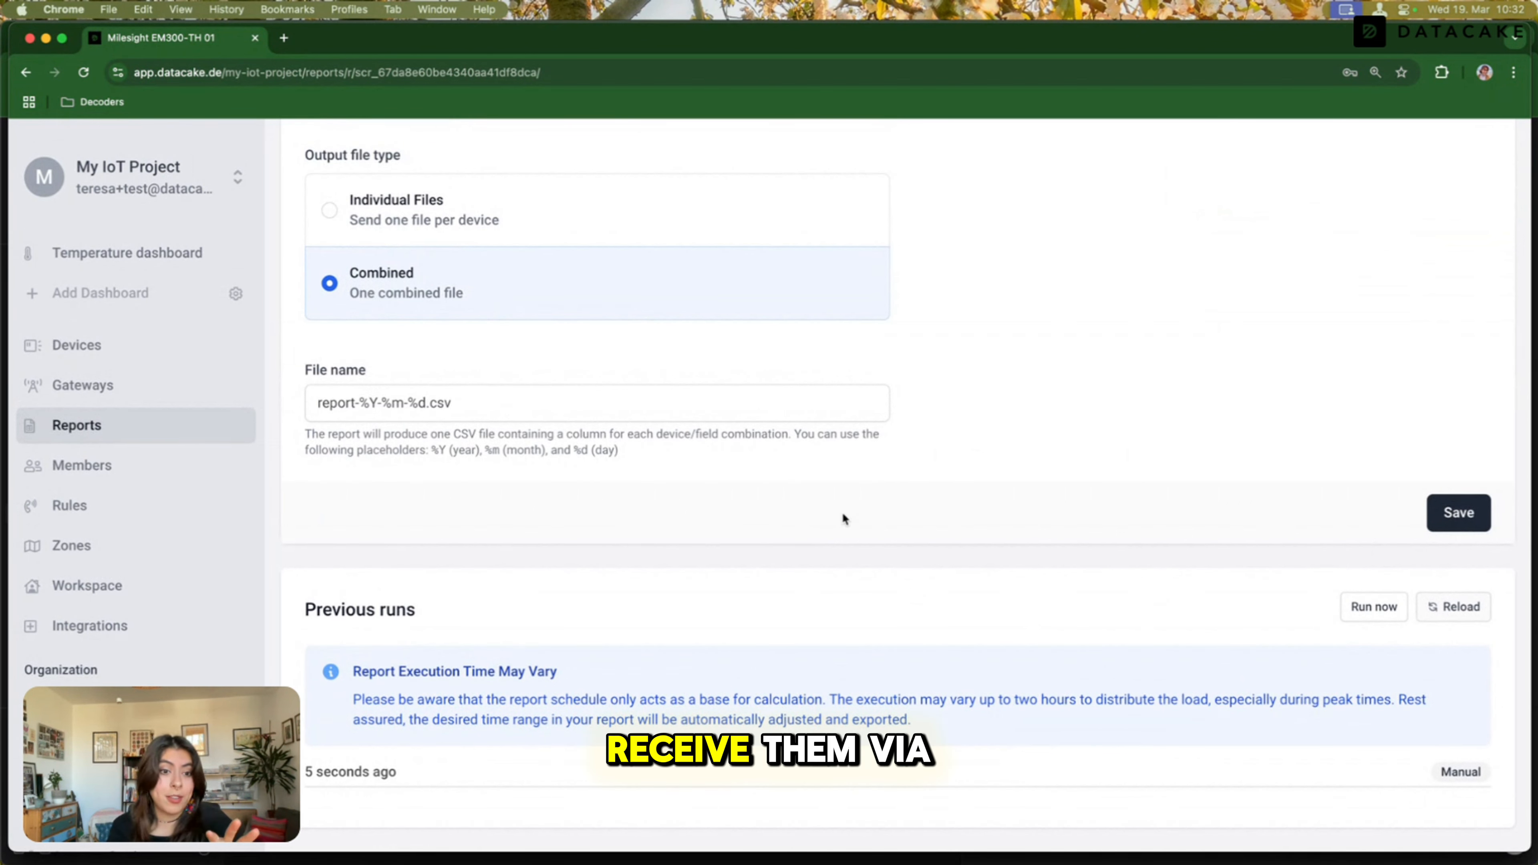
Download report-2025-3-19.csv from the report's latest manual run and open the downloaded file in Numbers.
{"action": "scroll", "coordinate": [843, 518], "scroll_direction": "up", "scroll_amount": 1}
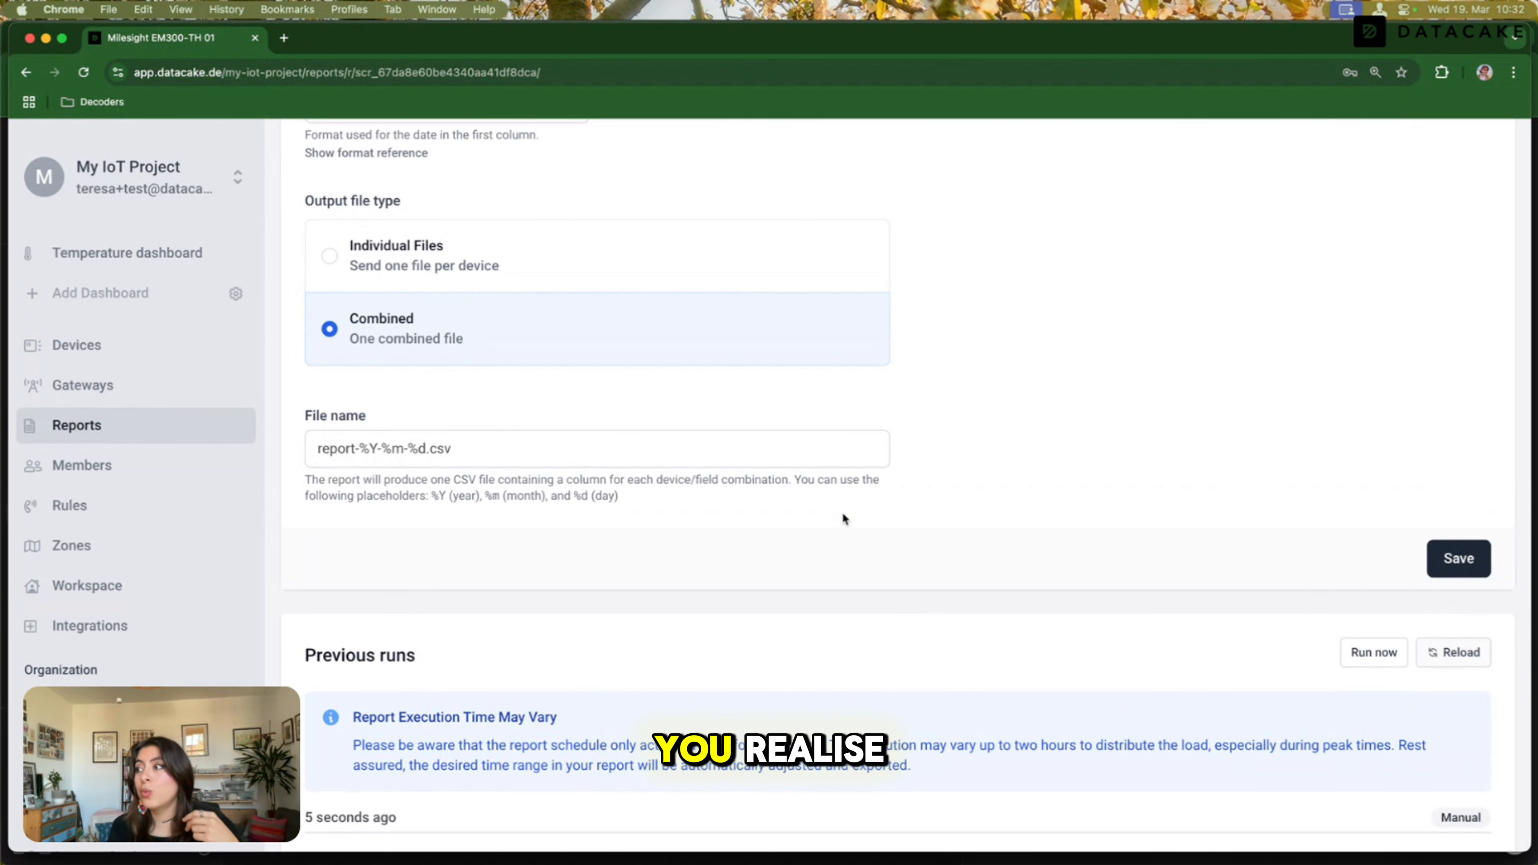
{"action": "scroll", "coordinate": [843, 518], "scroll_direction": "up", "scroll_amount": 1}
{"action": "scroll", "coordinate": [843, 518], "scroll_direction": "down", "scroll_amount": 2}
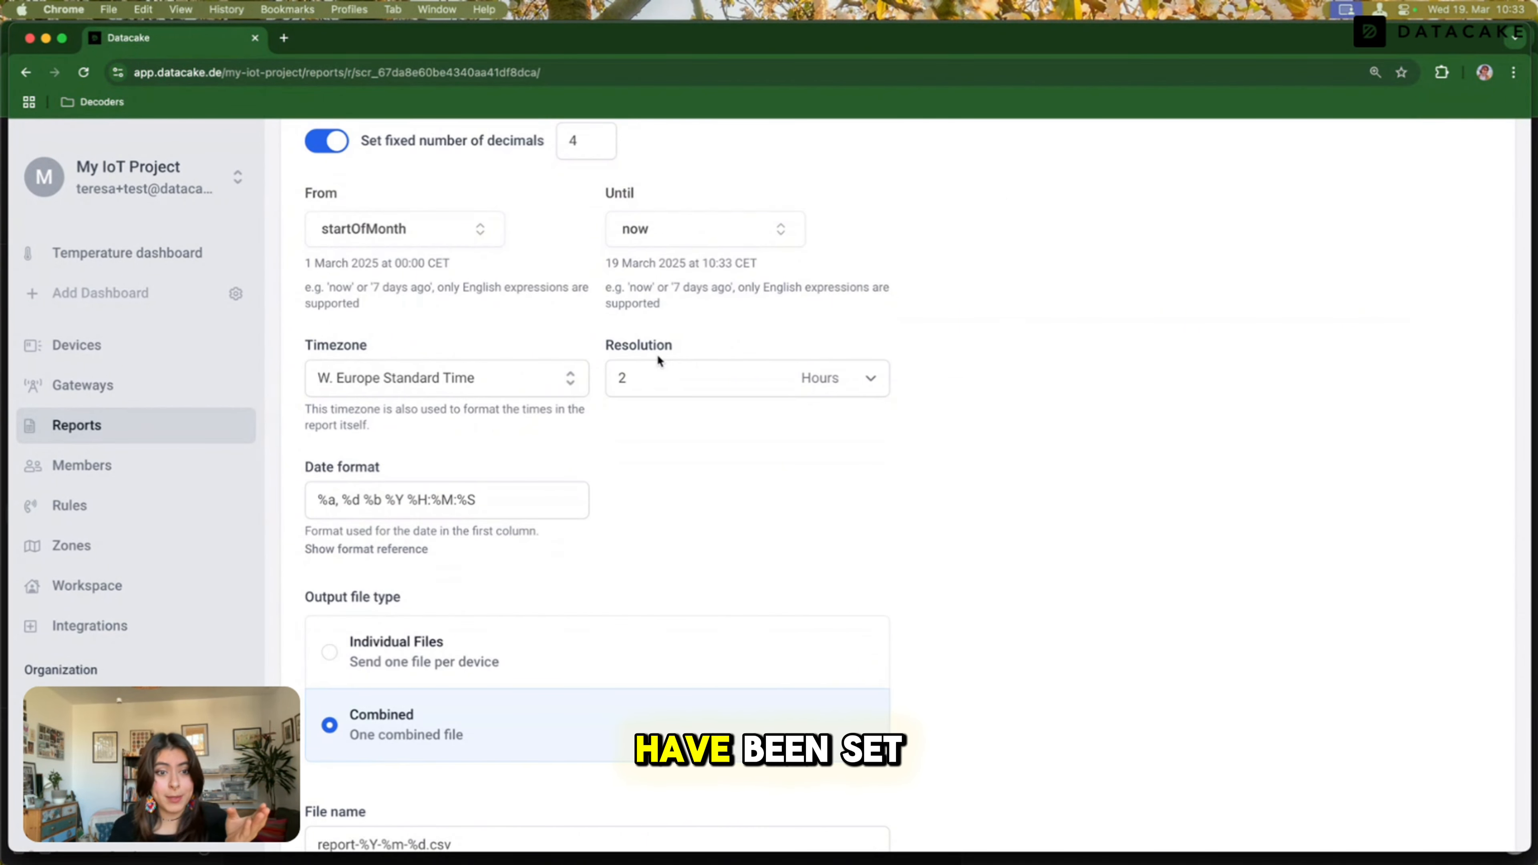
{"action": "scroll", "coordinate": [657, 359], "scroll_direction": "down", "scroll_amount": 8}
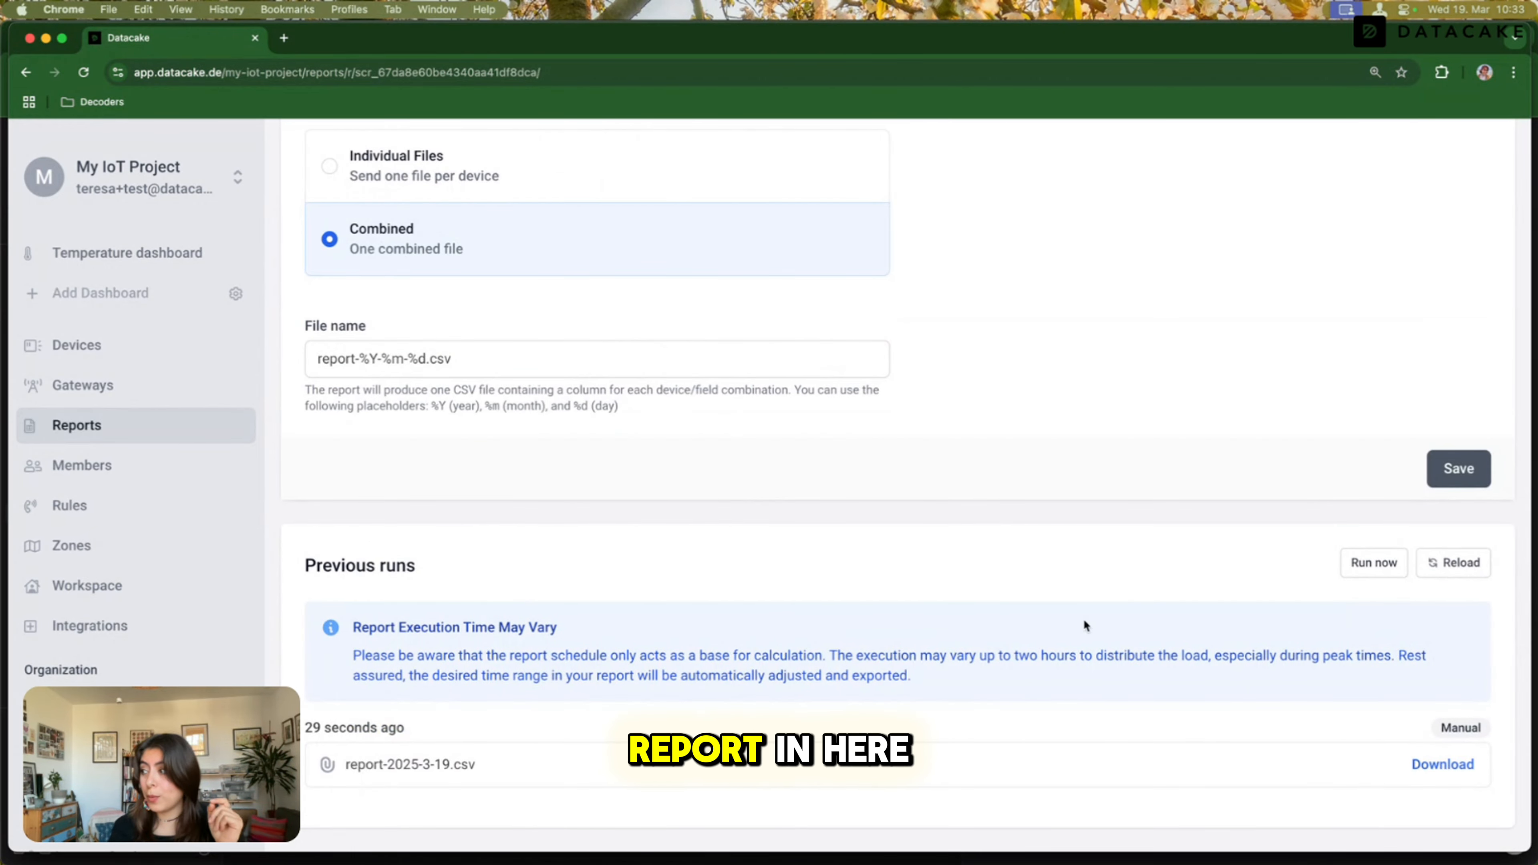
{"action": "left_click", "coordinate": [1443, 764]}
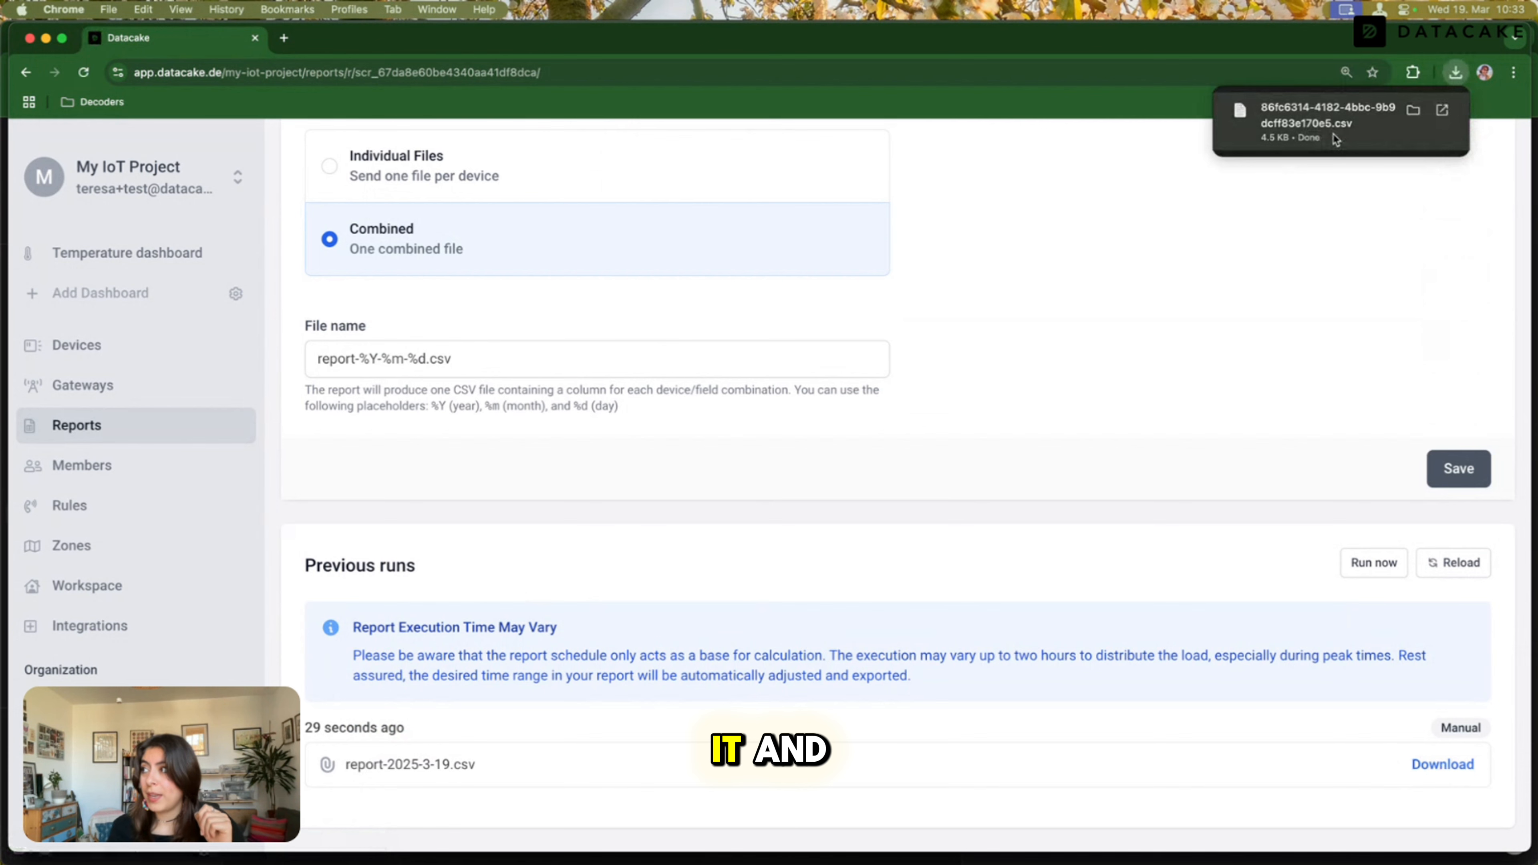
{"action": "left_click", "coordinate": [1285, 125]}
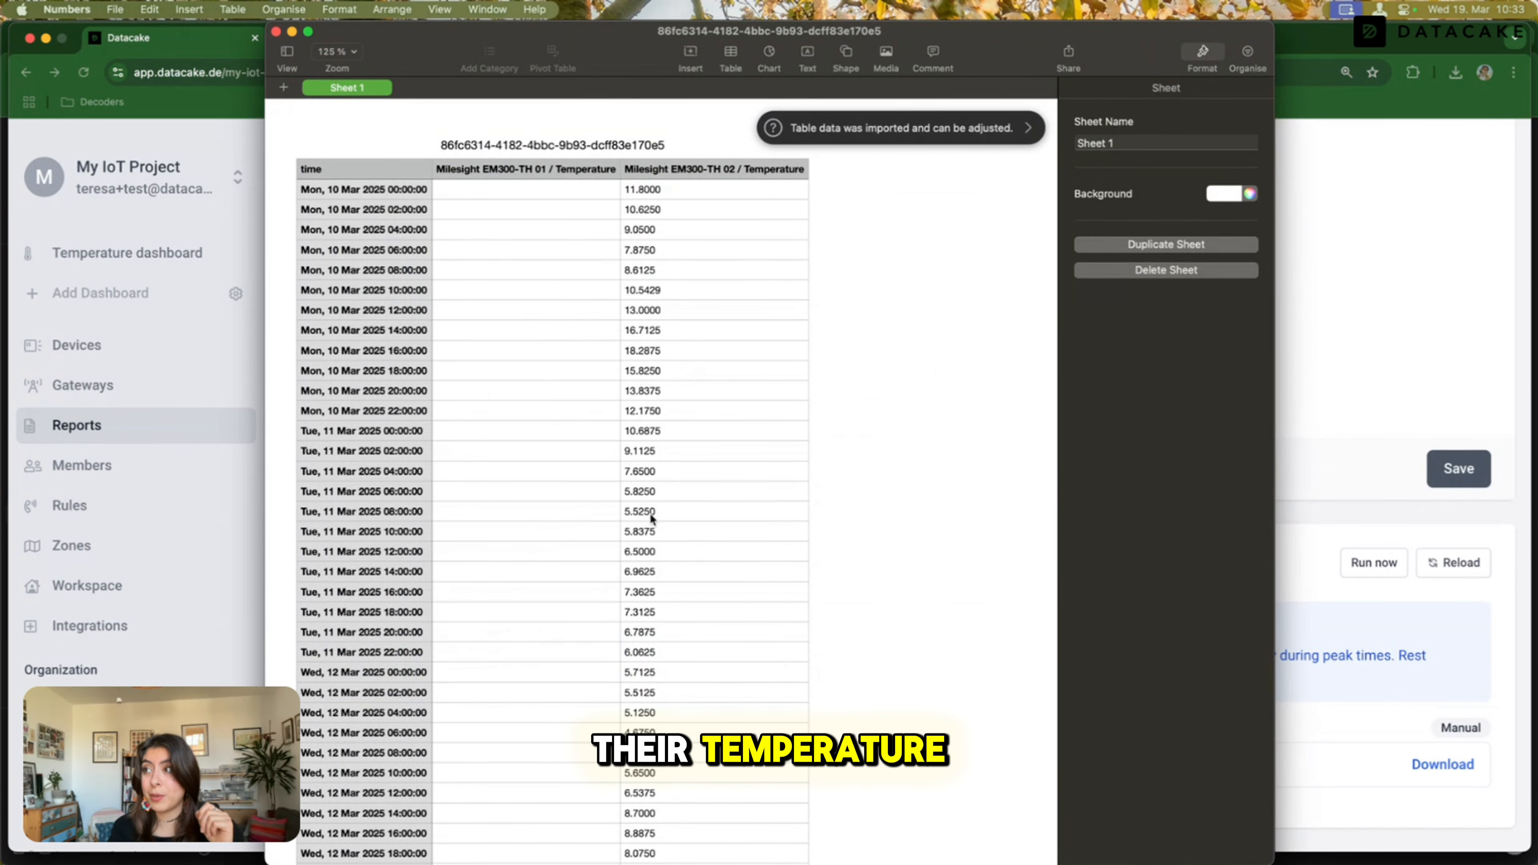
Examine the exported table's time and temperature columns, checking where the Milesight EM300-TH 01 column has readings and where it has gaps.
{"action": "scroll", "coordinate": [651, 517], "scroll_direction": "down", "scroll_amount": 5}
{"action": "scroll", "coordinate": [651, 518], "scroll_direction": "down", "scroll_amount": 3}
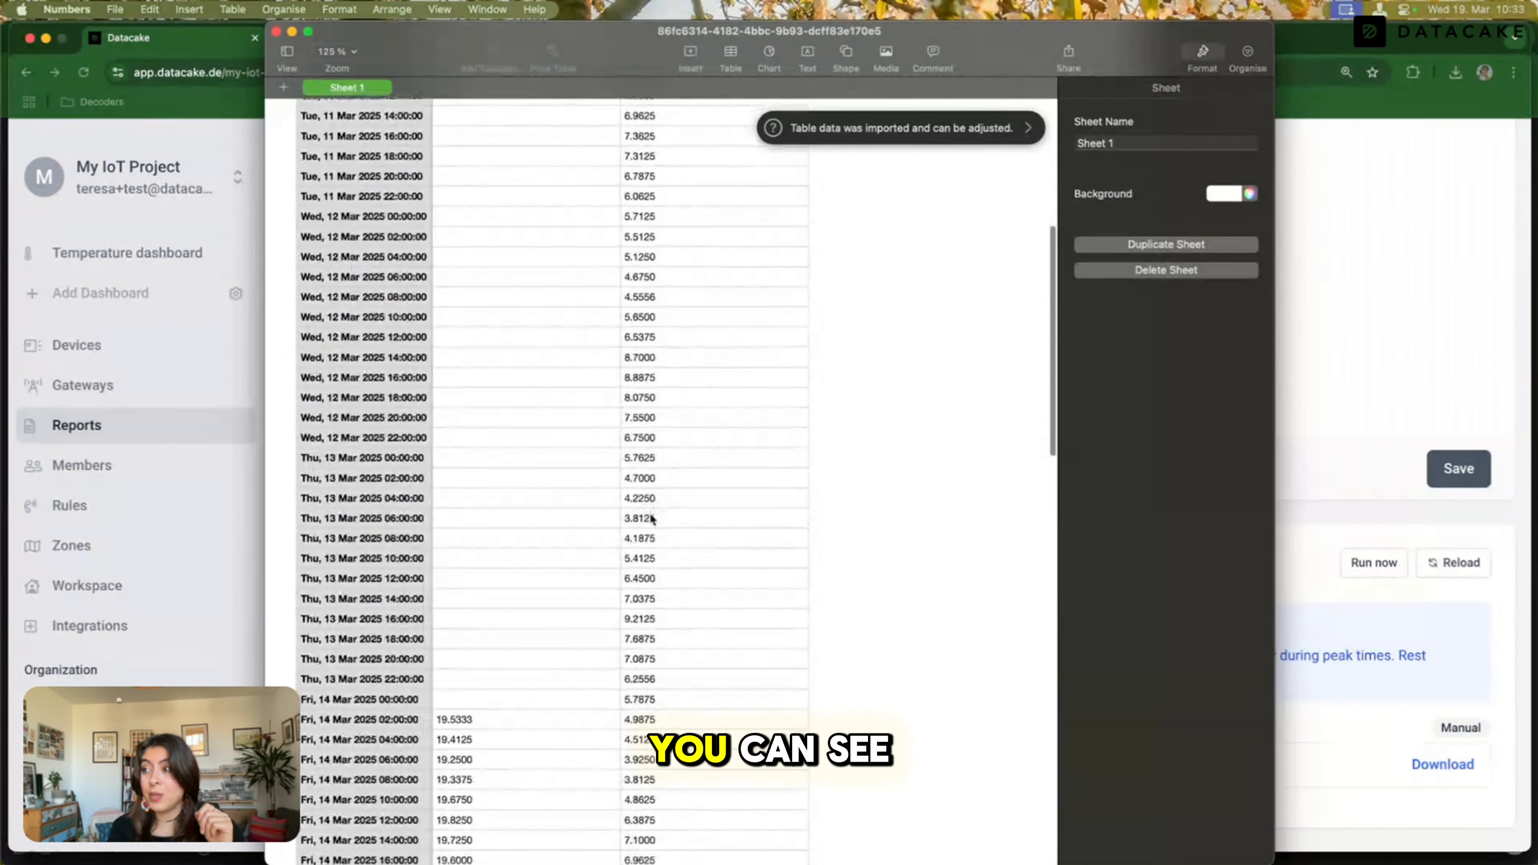
{"action": "scroll", "coordinate": [651, 518], "scroll_direction": "up", "scroll_amount": 10}
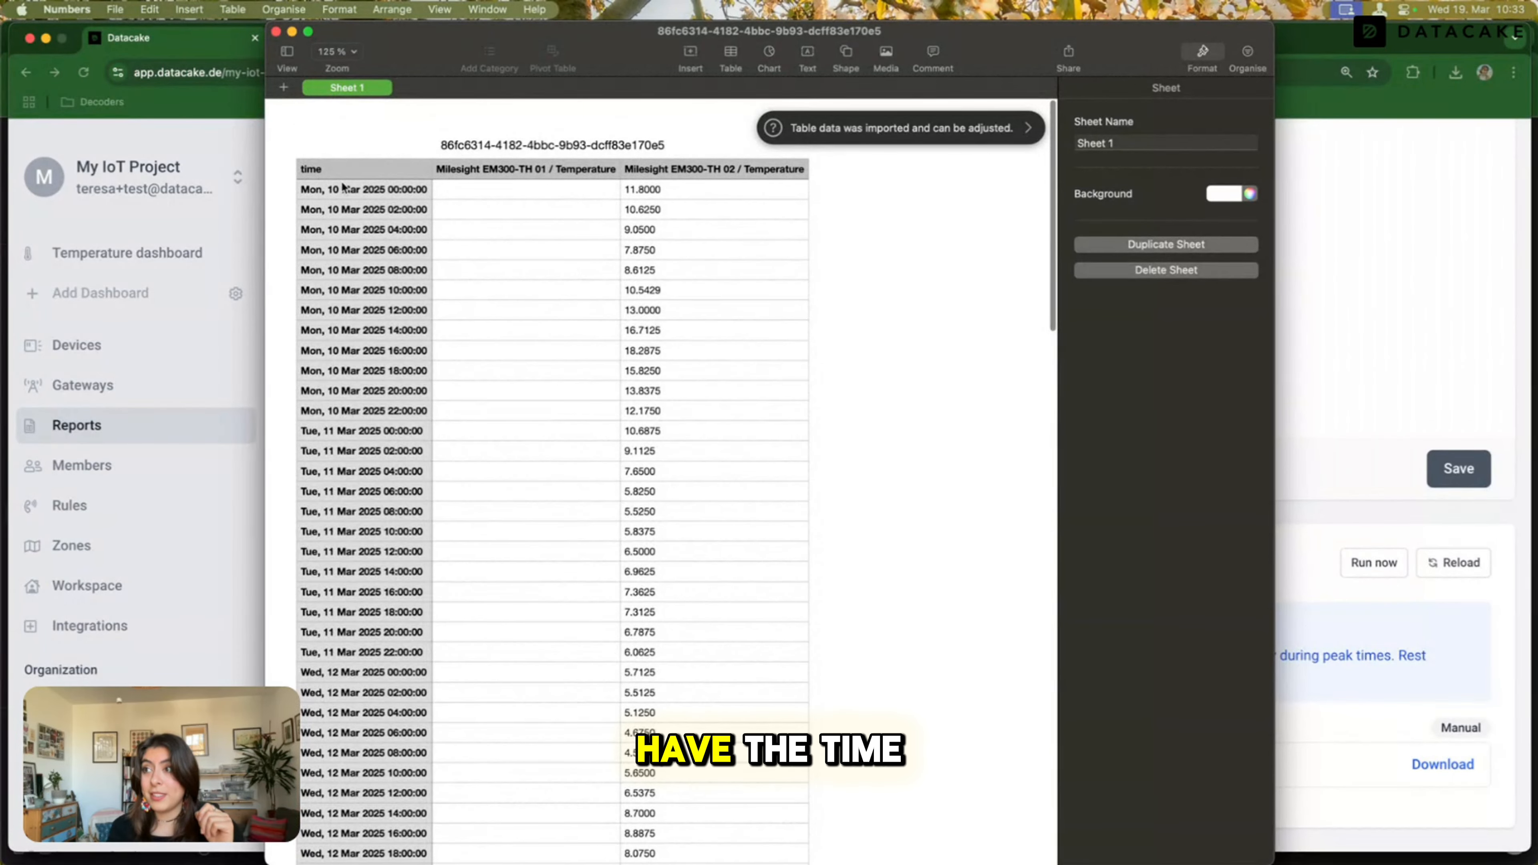
{"action": "left_click", "coordinate": [511, 173]}
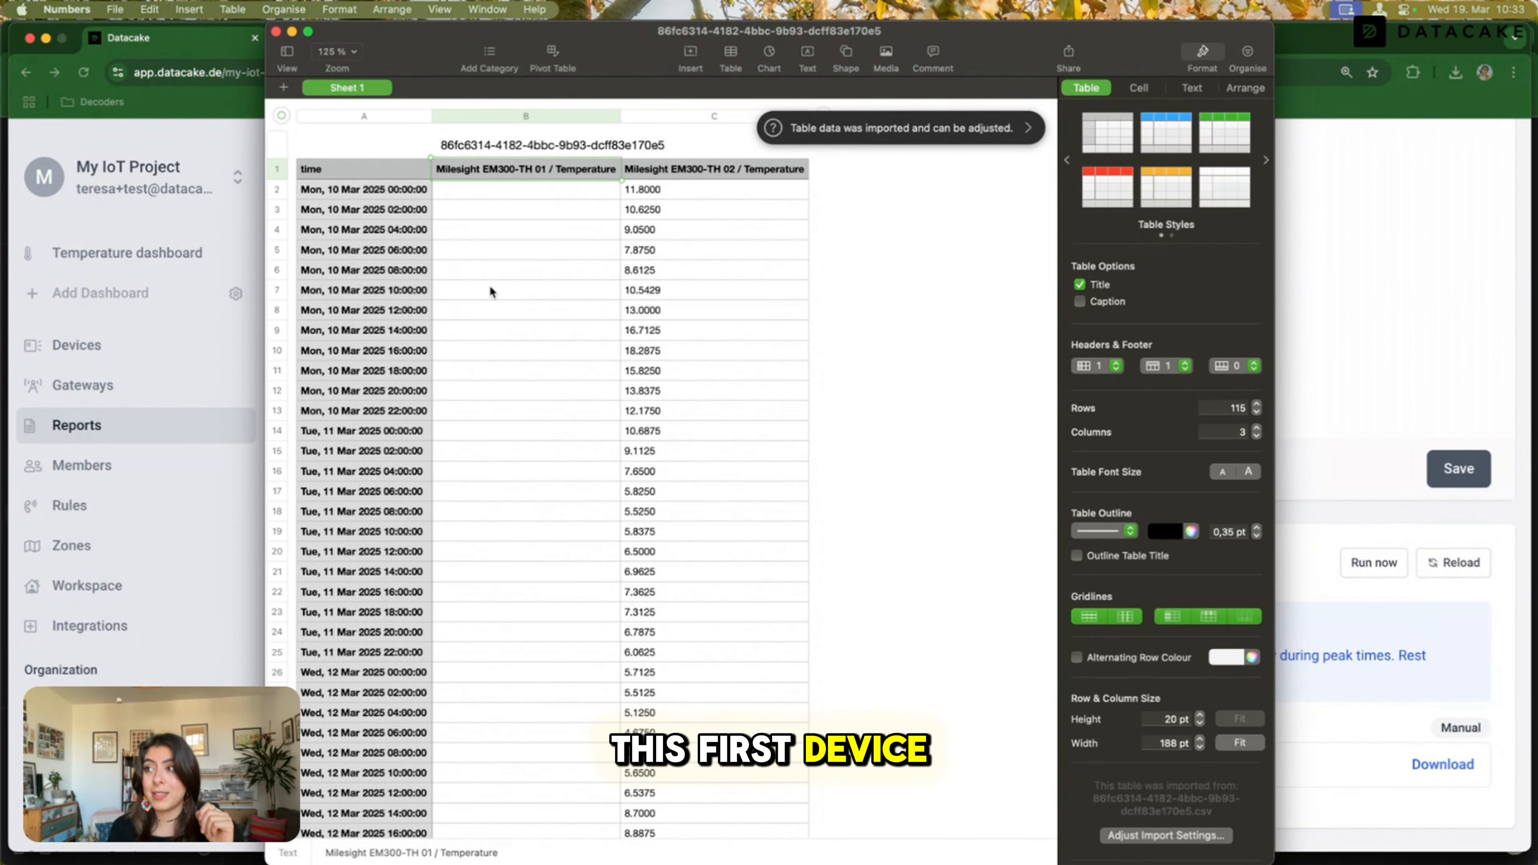
{"action": "scroll", "coordinate": [489, 285], "scroll_direction": "down", "scroll_amount": 3}
{"action": "scroll", "coordinate": [457, 567], "scroll_direction": "down", "scroll_amount": 5}
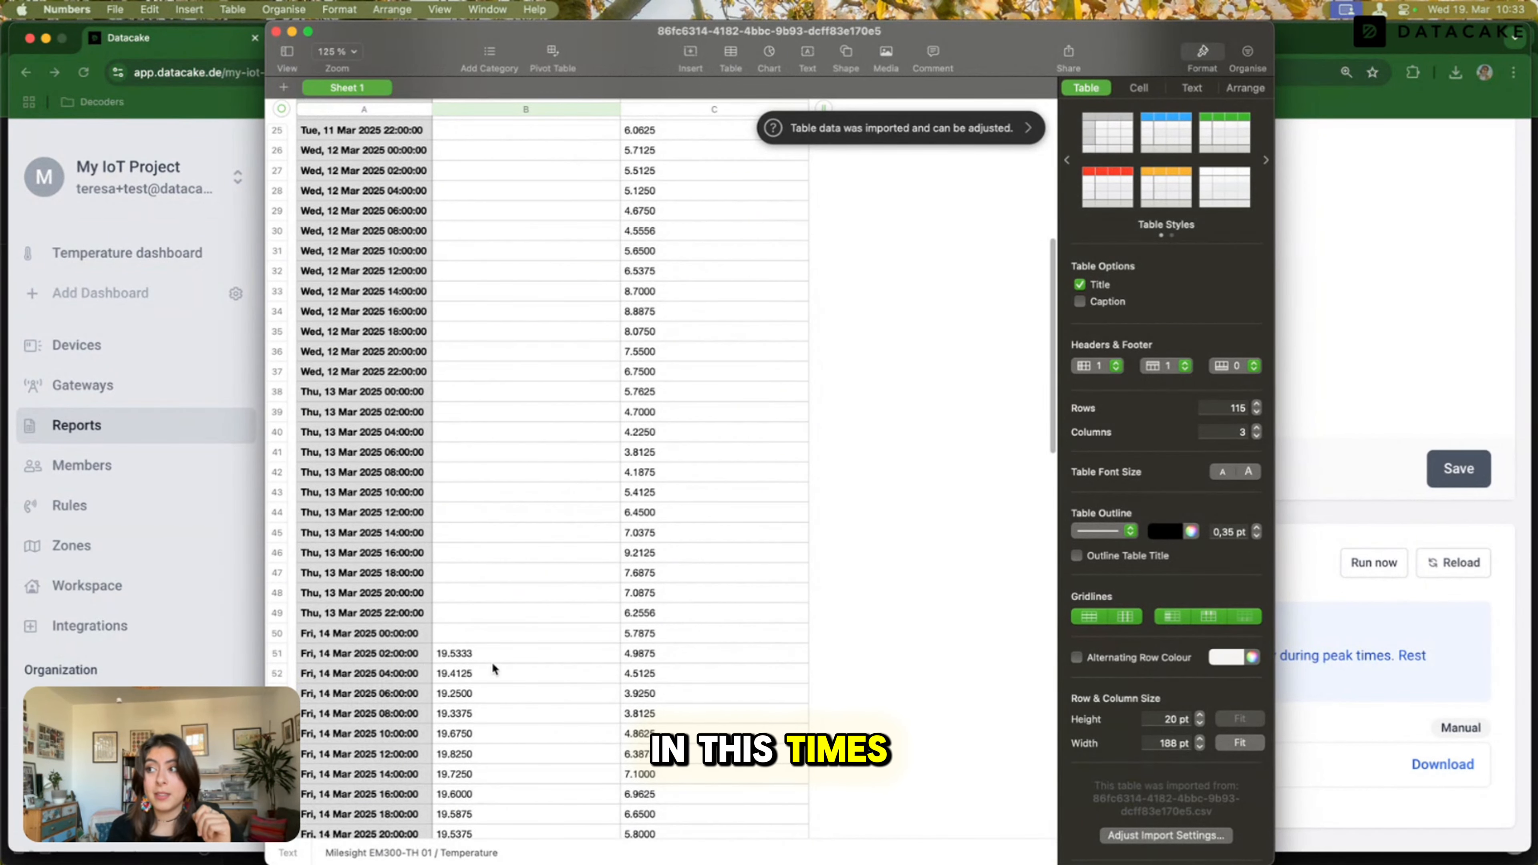
{"action": "scroll", "coordinate": [535, 482], "scroll_direction": "down", "scroll_amount": 3}
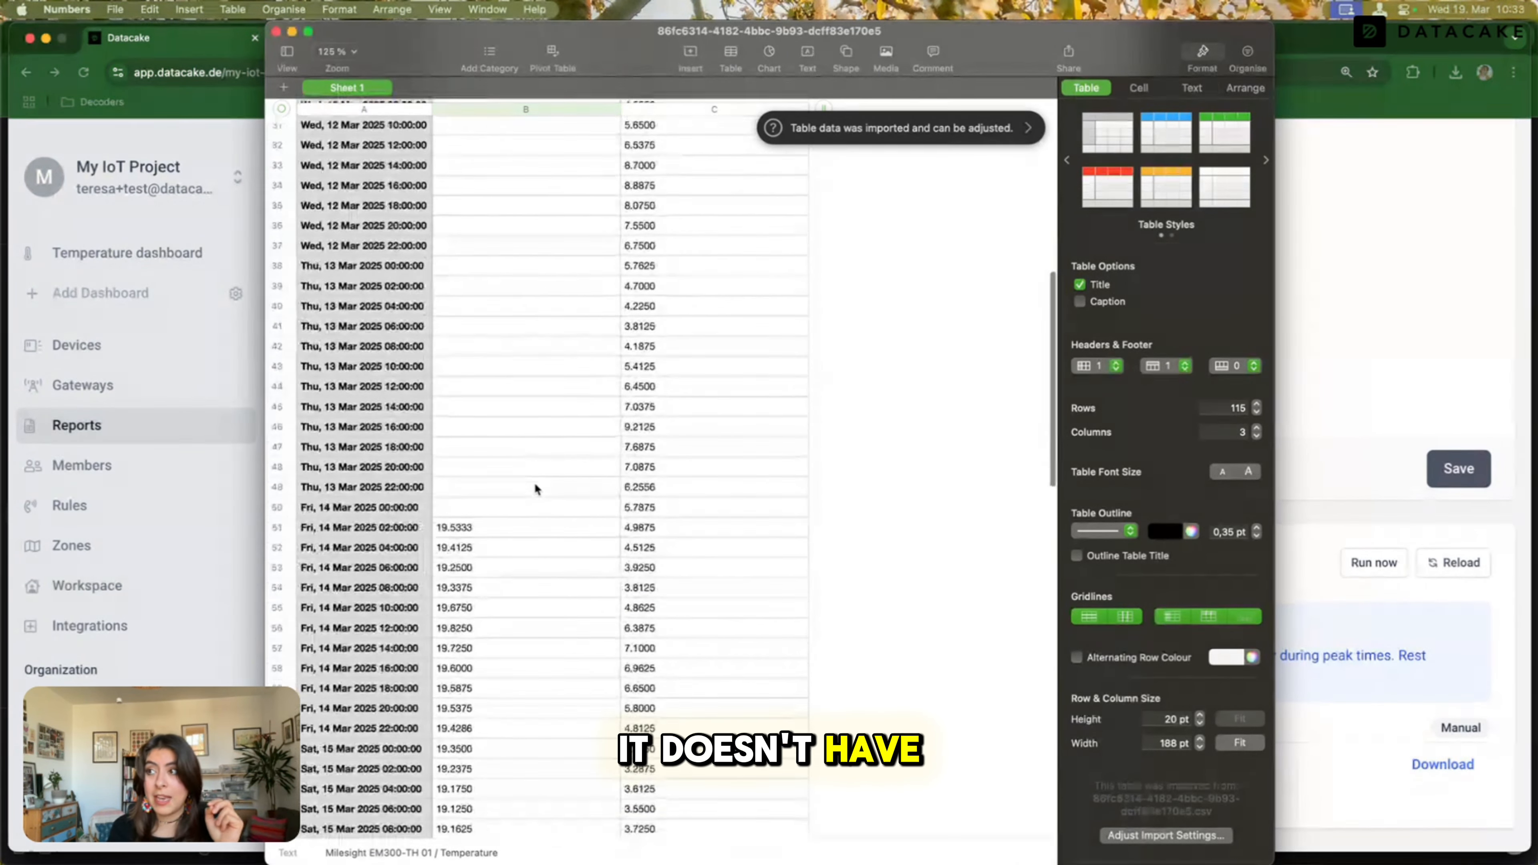
{"action": "left_click", "coordinate": [455, 444]}
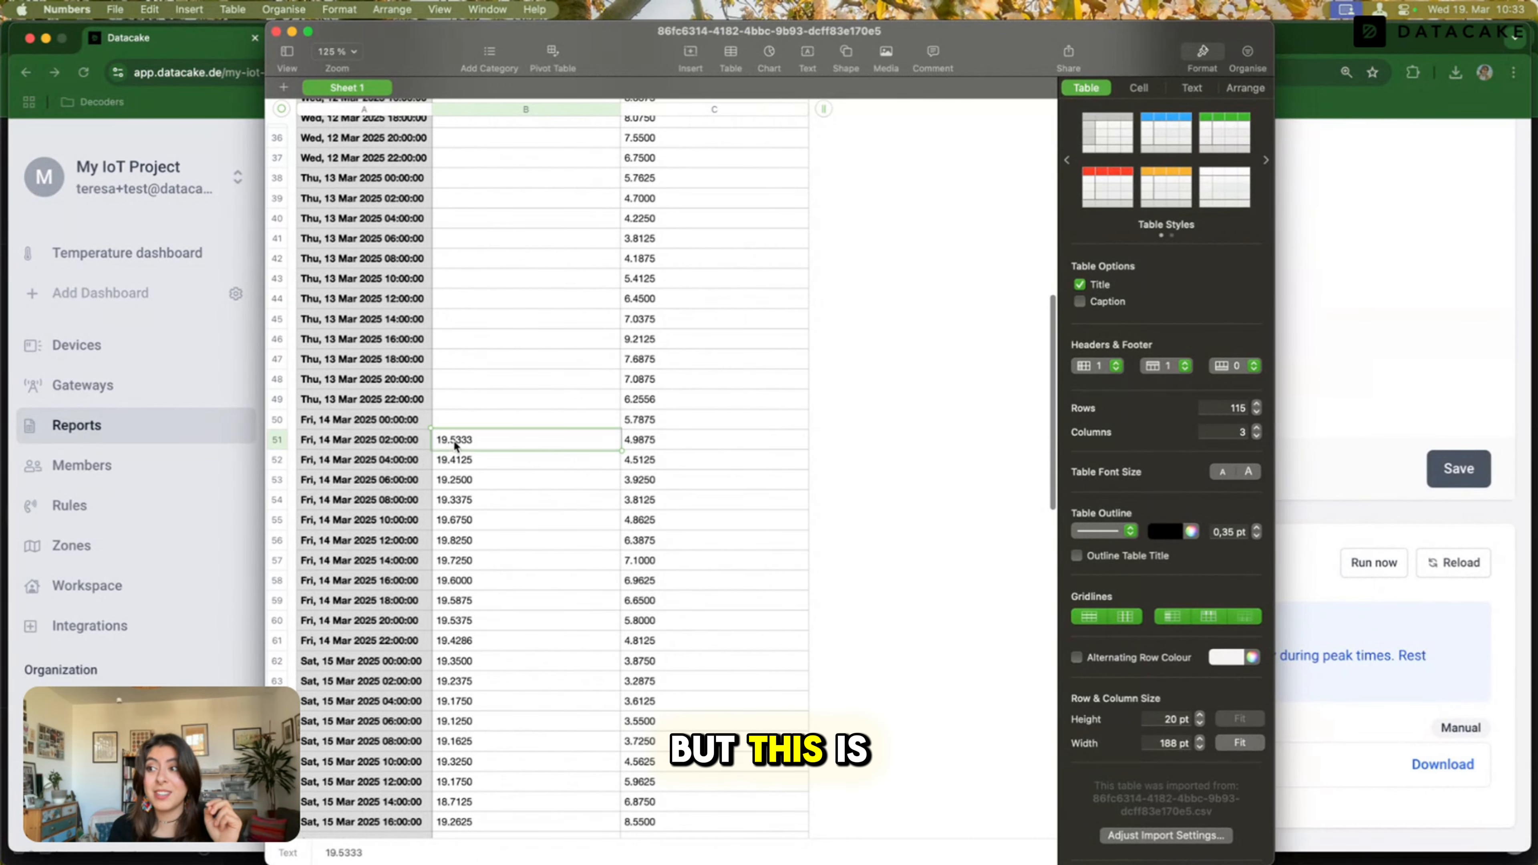
{"action": "scroll", "coordinate": [454, 442], "scroll_direction": "down", "scroll_amount": 5}
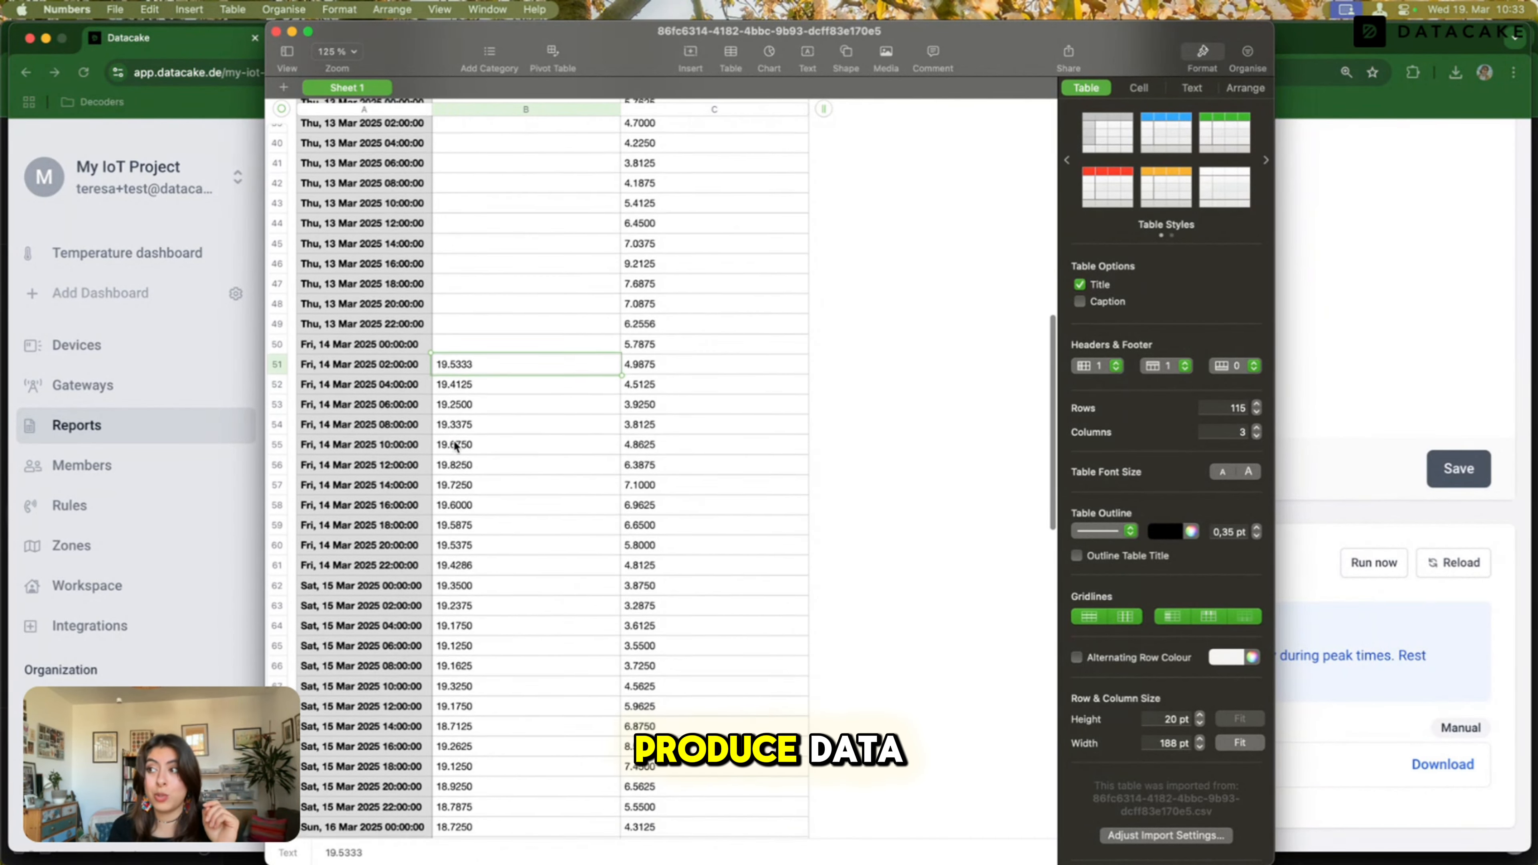
{"action": "scroll", "coordinate": [569, 499], "scroll_direction": "down", "scroll_amount": 15}
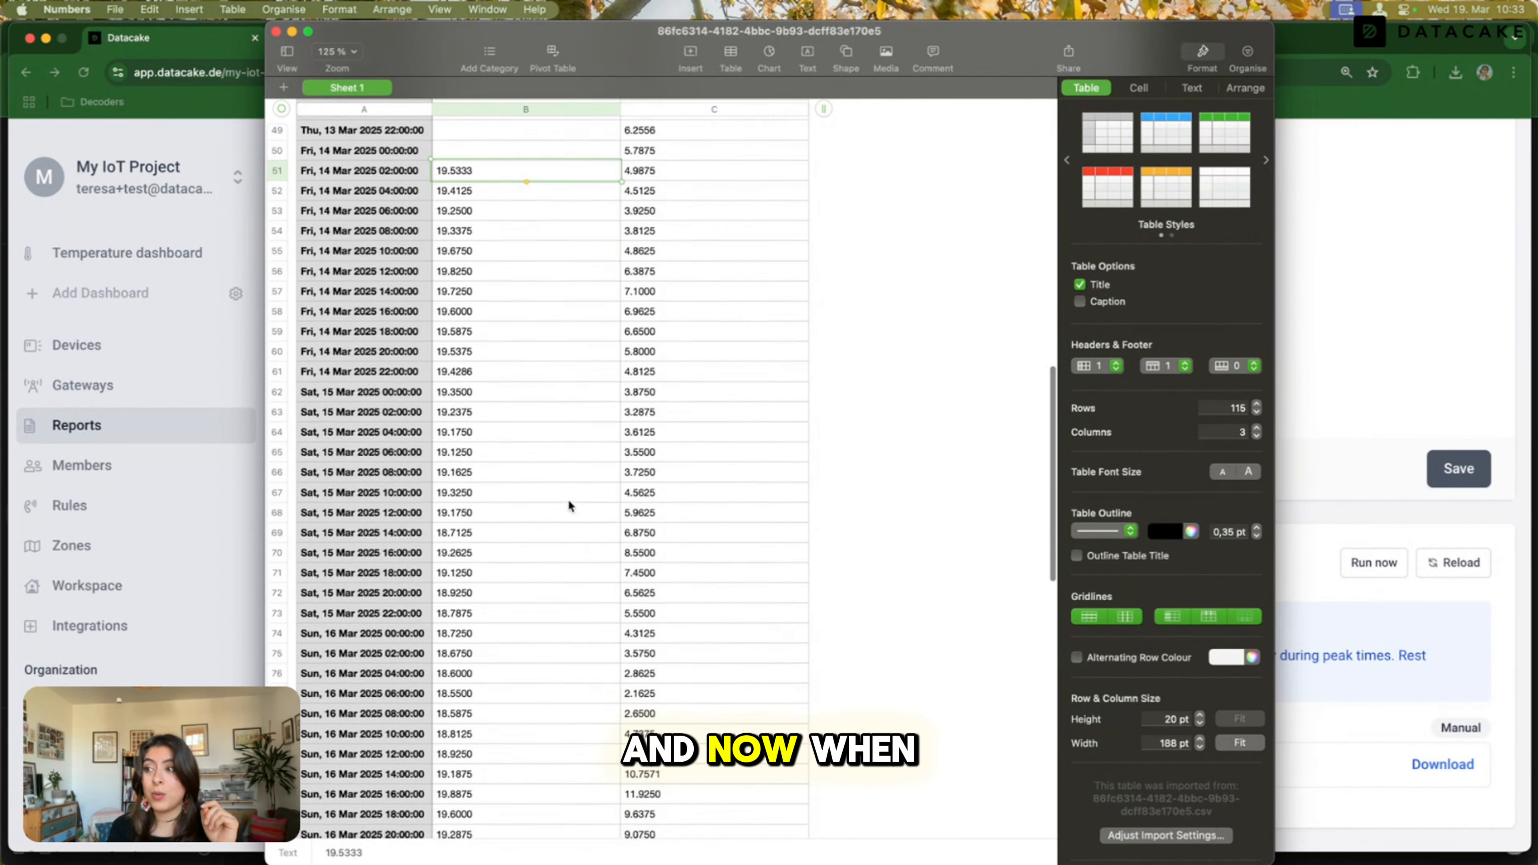
{"action": "scroll", "coordinate": [569, 499], "scroll_direction": "up", "scroll_amount": 5}
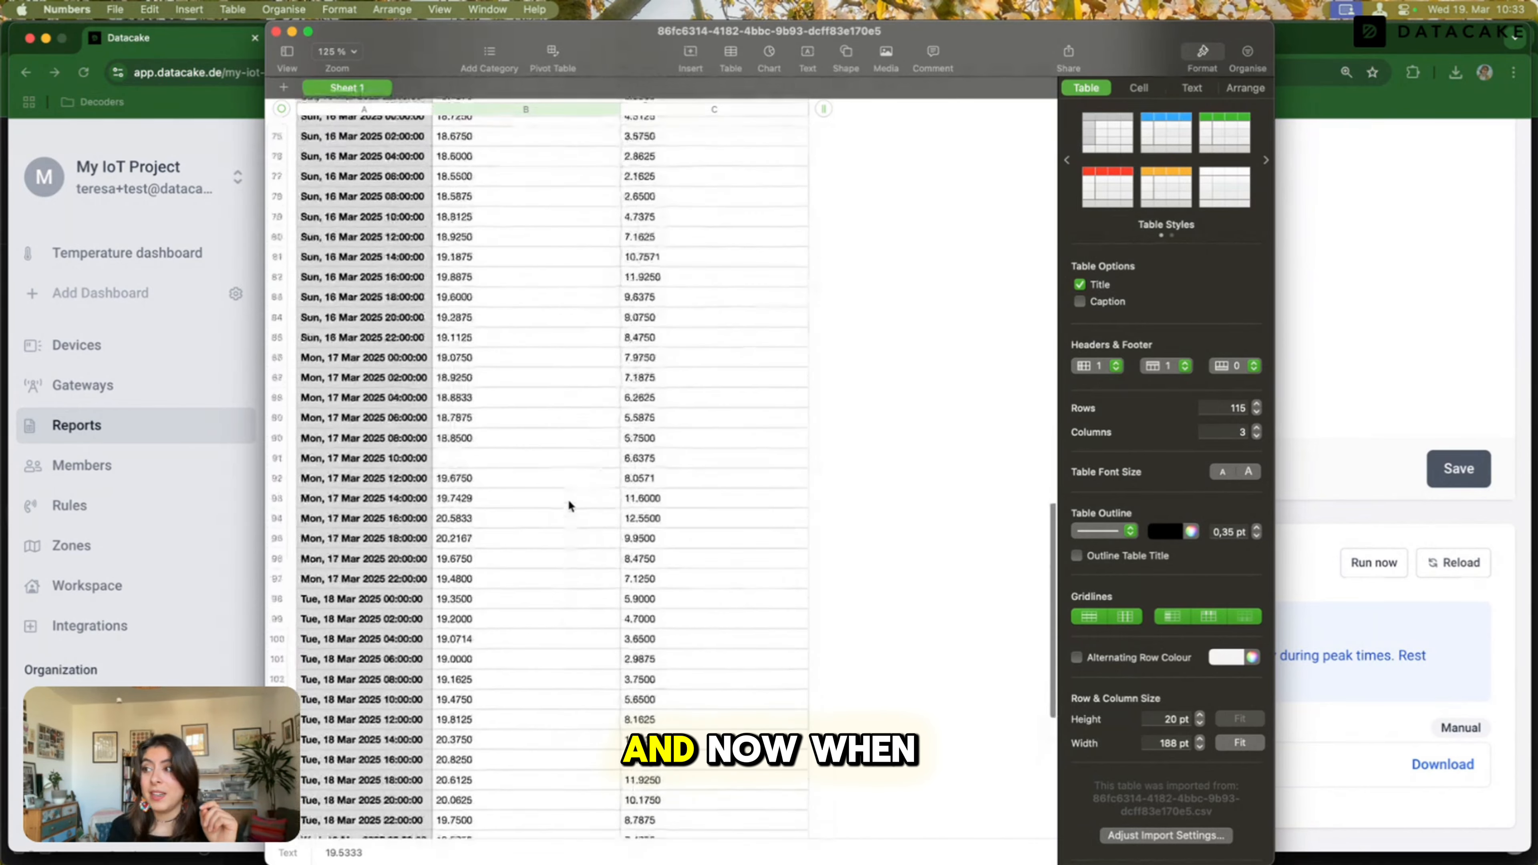
{"action": "left_click", "coordinate": [489, 485]}
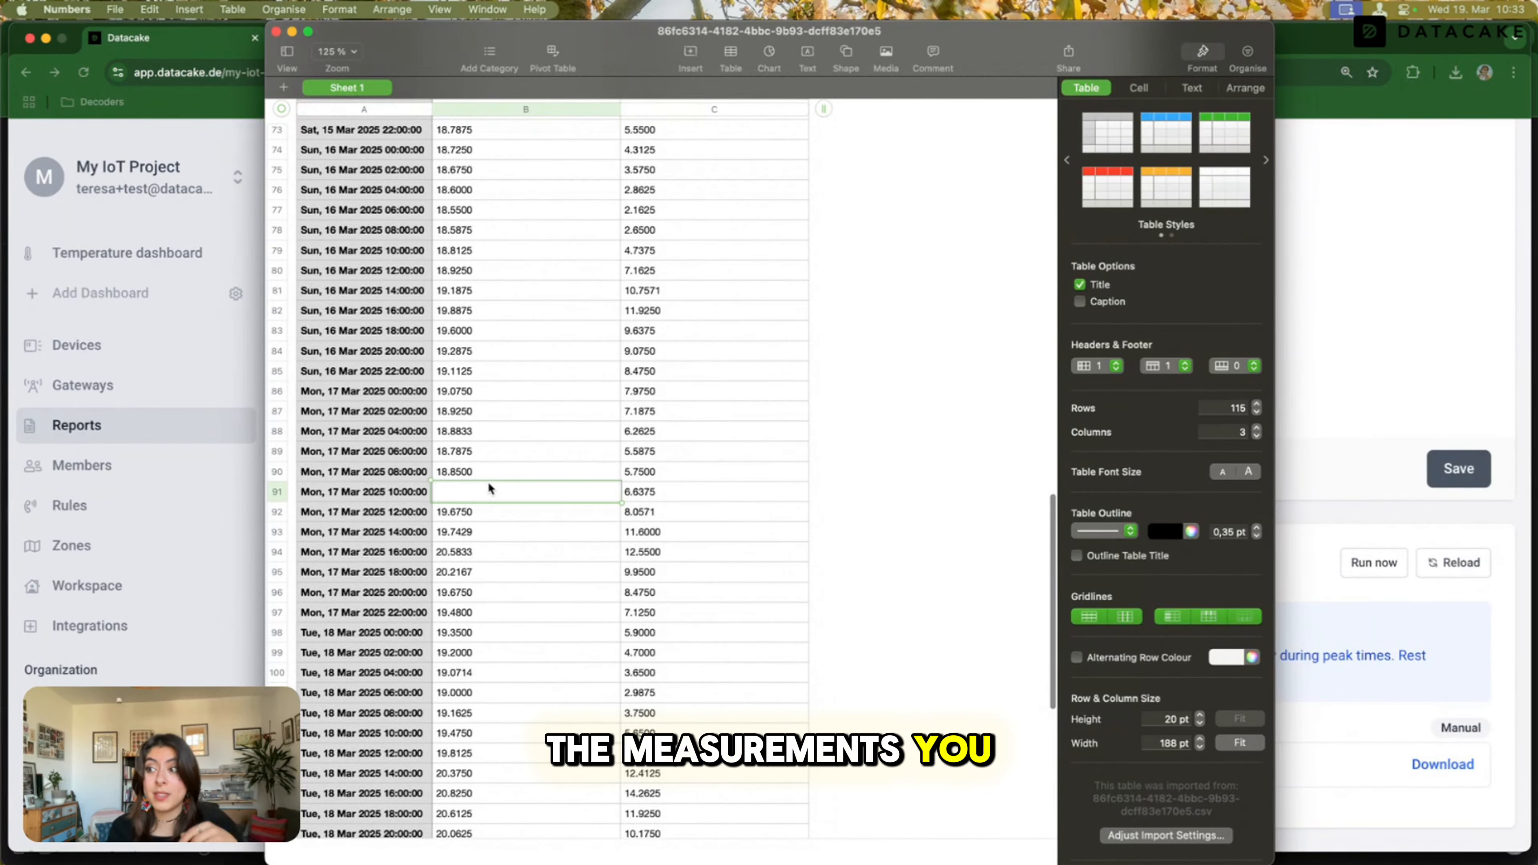